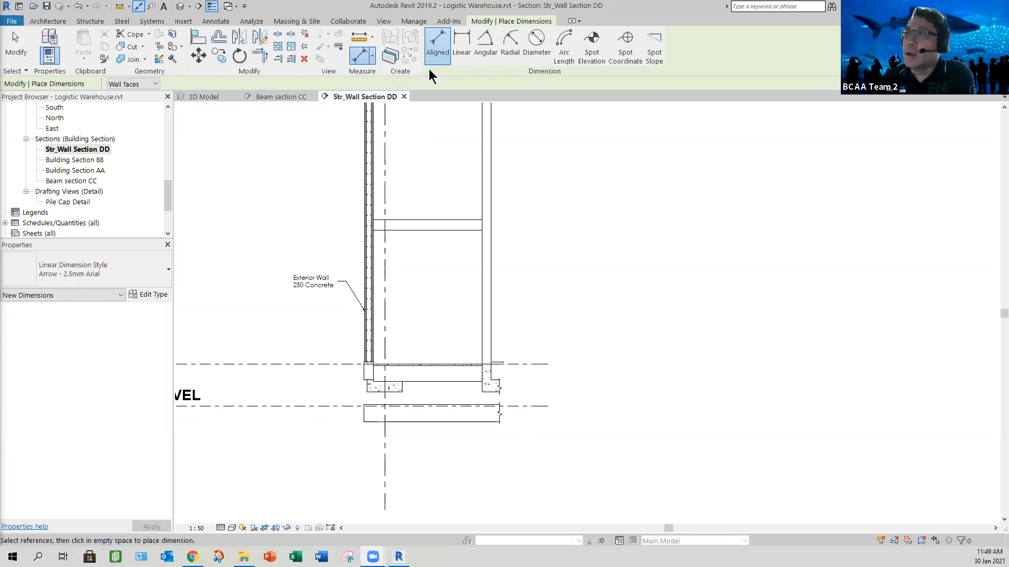
# - Switch the aligned dimension's reference preference to wall centerlines and back to Wall faces
pyautogui.click(155, 86)
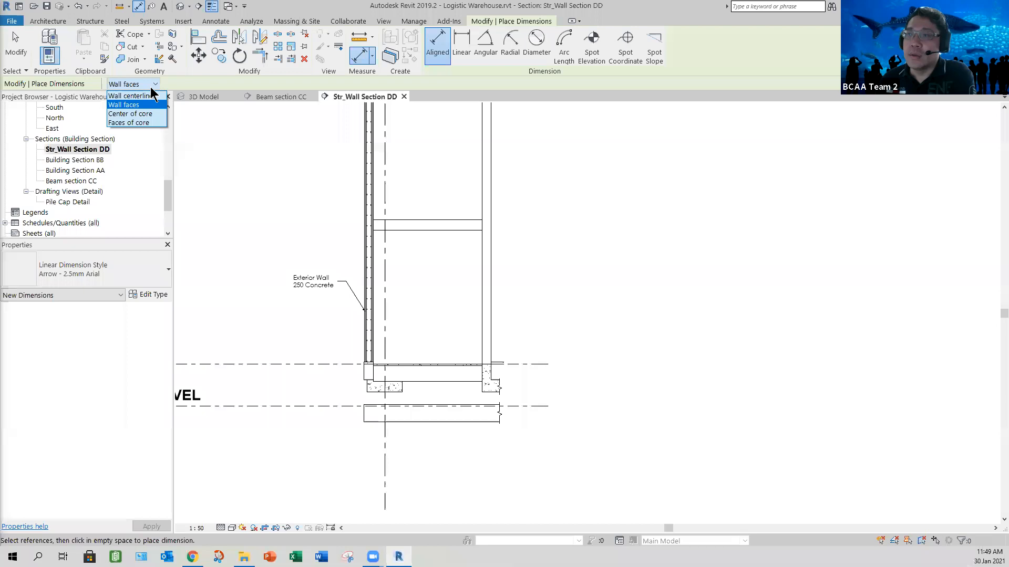
pyautogui.click(140, 96)
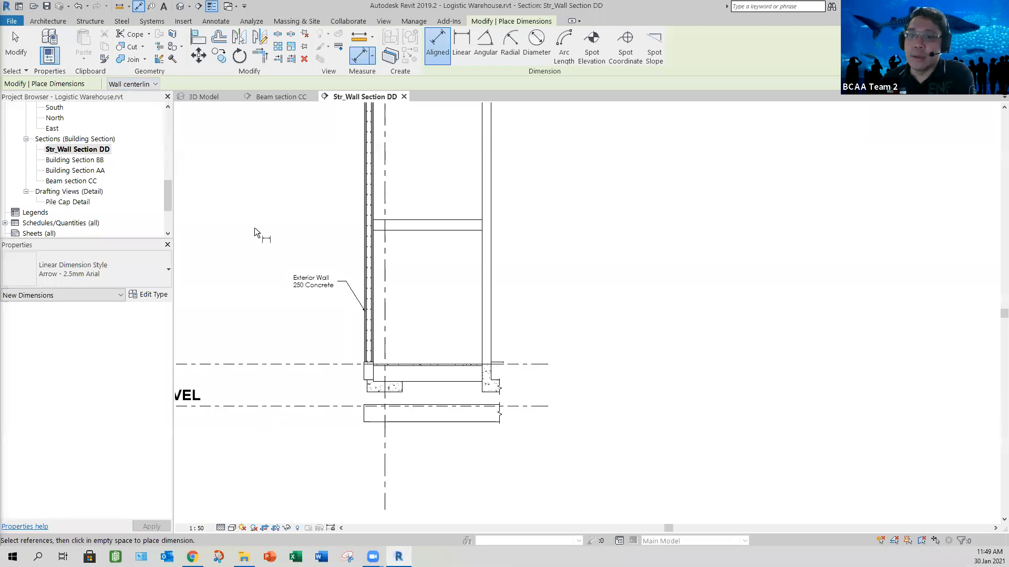
pyautogui.click(155, 84)
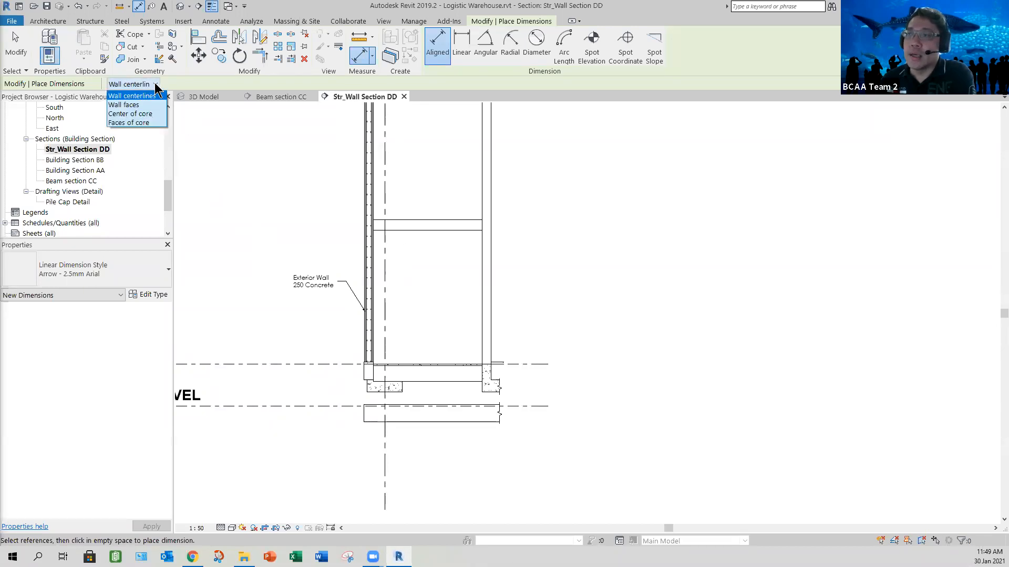
pyautogui.click(135, 104)
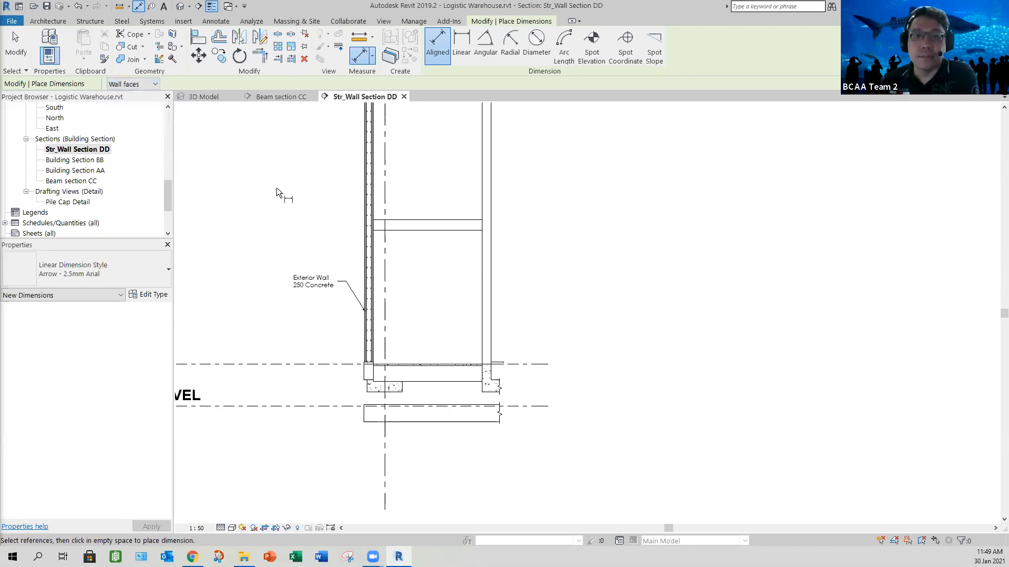
# - Place an aligned dimension string through Ground Level, 1st Storey, 1st Storey Mezzanine and 2nd Storey, outside the section's wall
pyautogui.click(540, 404)
pyautogui.click(543, 364)
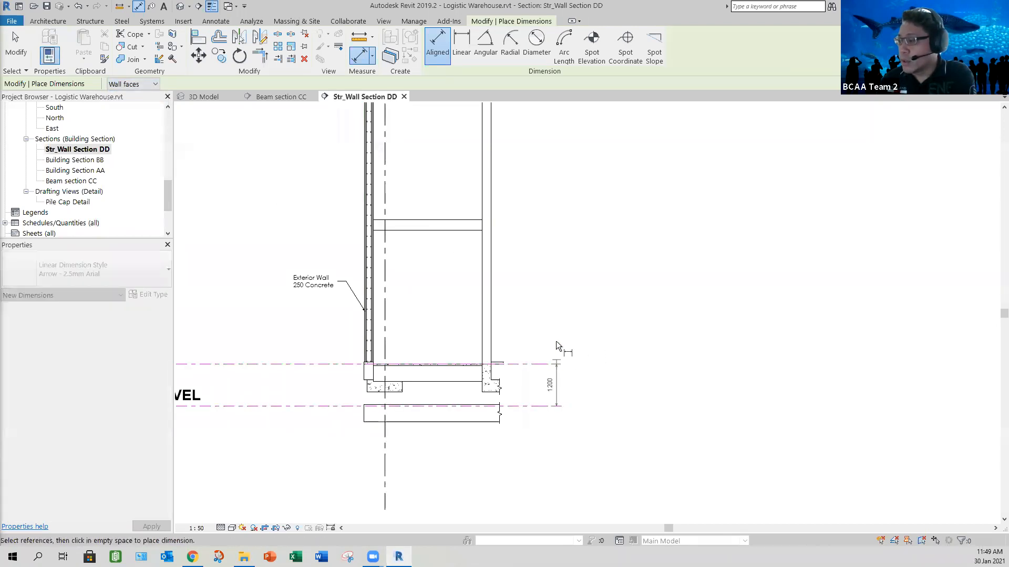
pyautogui.scroll(-1, 557, 282)
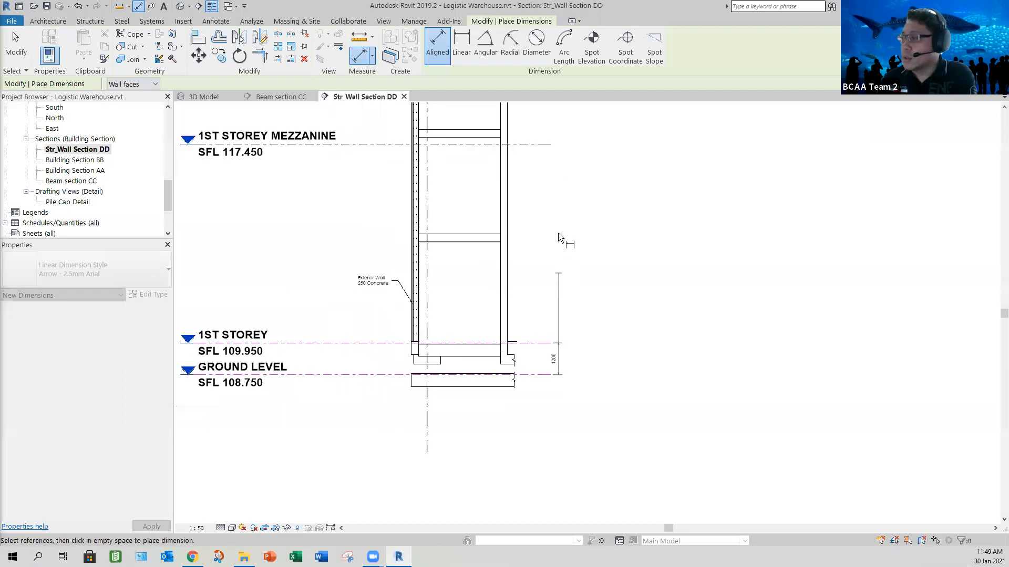
pyautogui.click(549, 145)
pyautogui.moveTo(588, 238); pyautogui.dragTo(584, 318, button='middle')
pyautogui.moveTo(556, 164); pyautogui.dragTo(559, 232, button='middle')
pyautogui.moveTo(571, 193); pyautogui.dragTo(574, 192, button='middle')
pyautogui.click(570, 178)
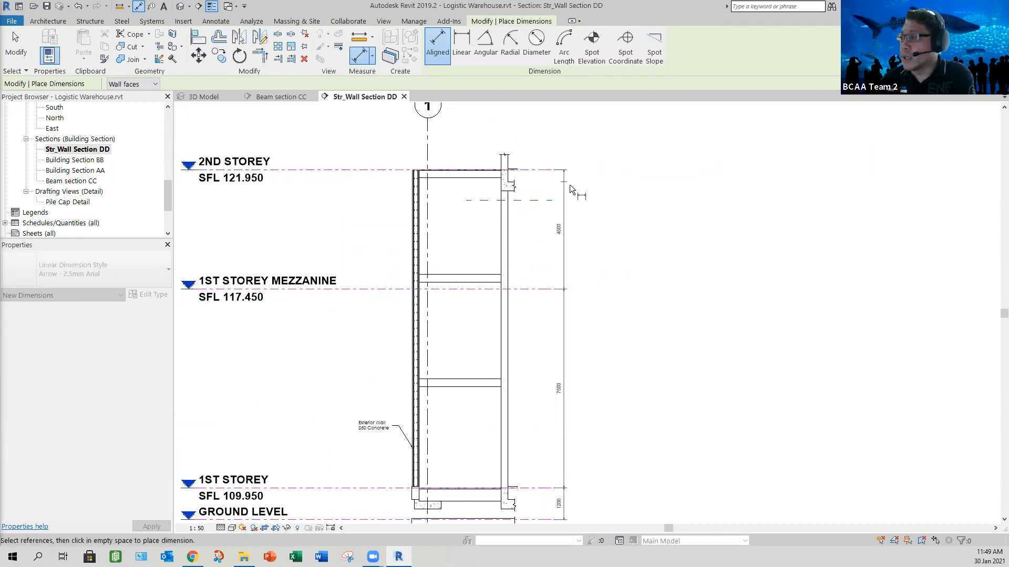
pyautogui.click(571, 150)
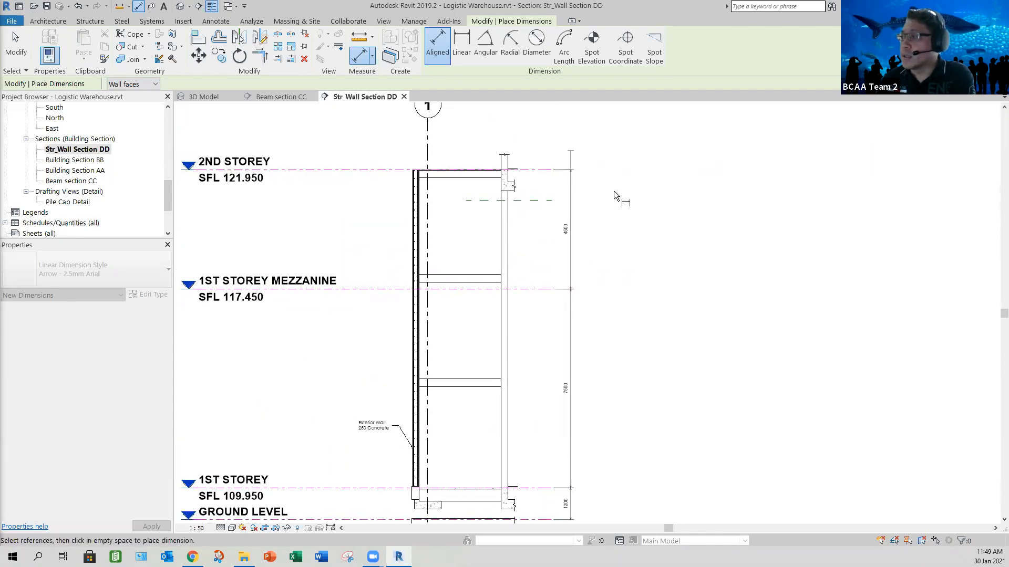
pyautogui.press('Escape')
pyautogui.press('Escape')
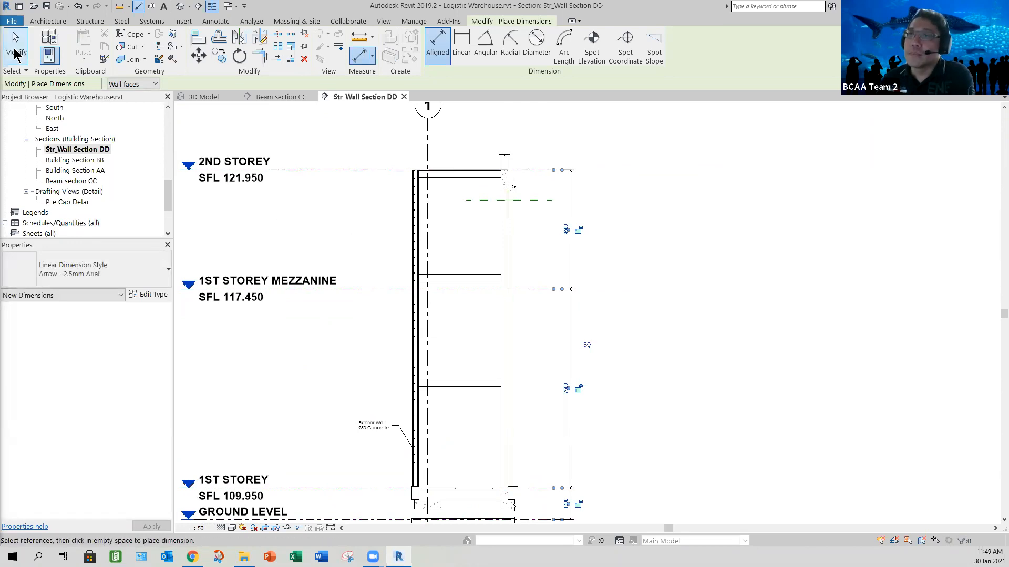
# - Place an aligned dimension string from the 1st Storey level to the underside and top of the lower stair landing, inside the storey dimensions
pyautogui.scroll(-4, 618, 427)
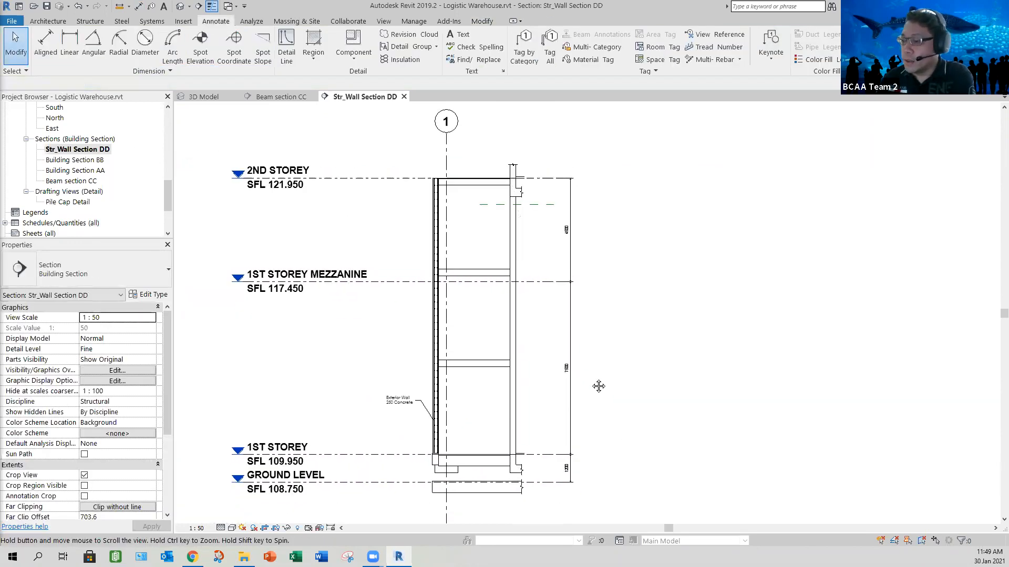
pyautogui.scroll(2, 570, 400)
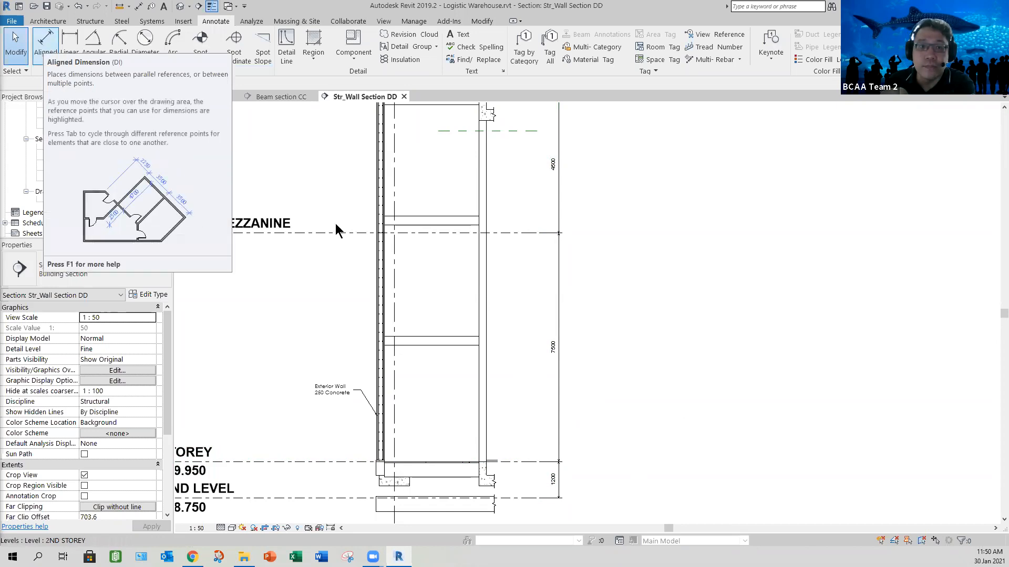
pyautogui.click(45, 42)
pyautogui.click(530, 462)
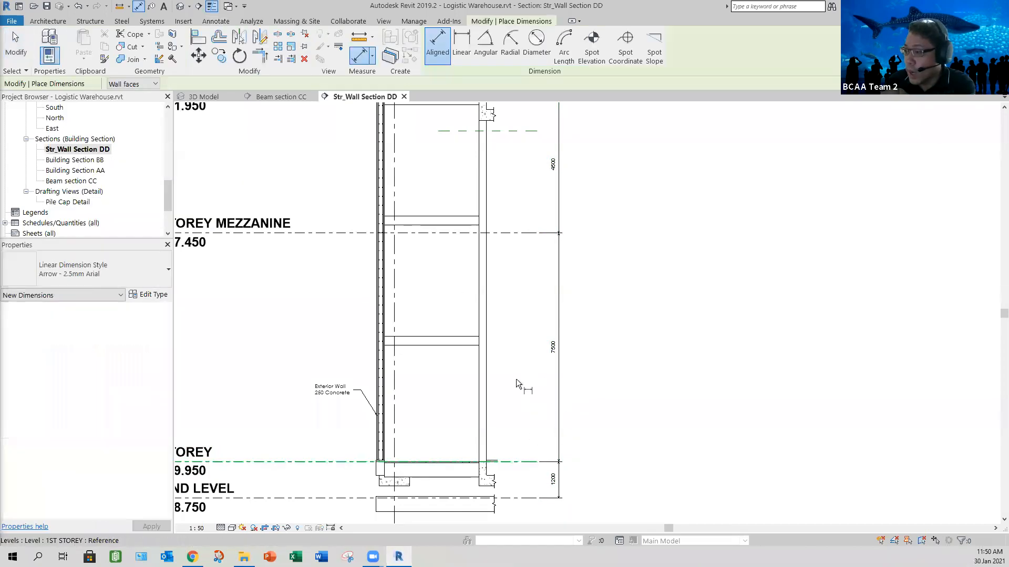
pyautogui.click(448, 343)
pyautogui.click(451, 337)
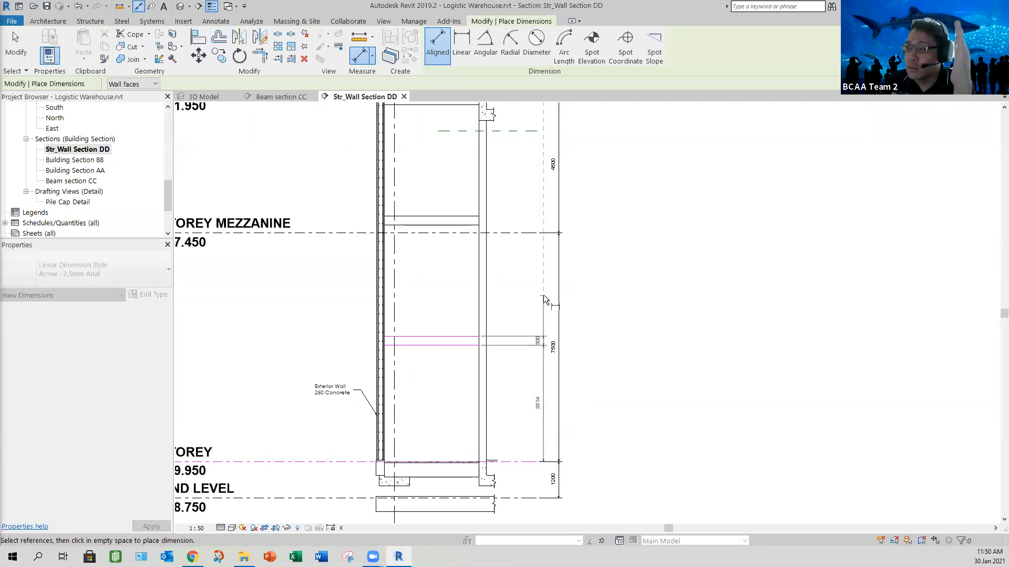
pyautogui.click(552, 301)
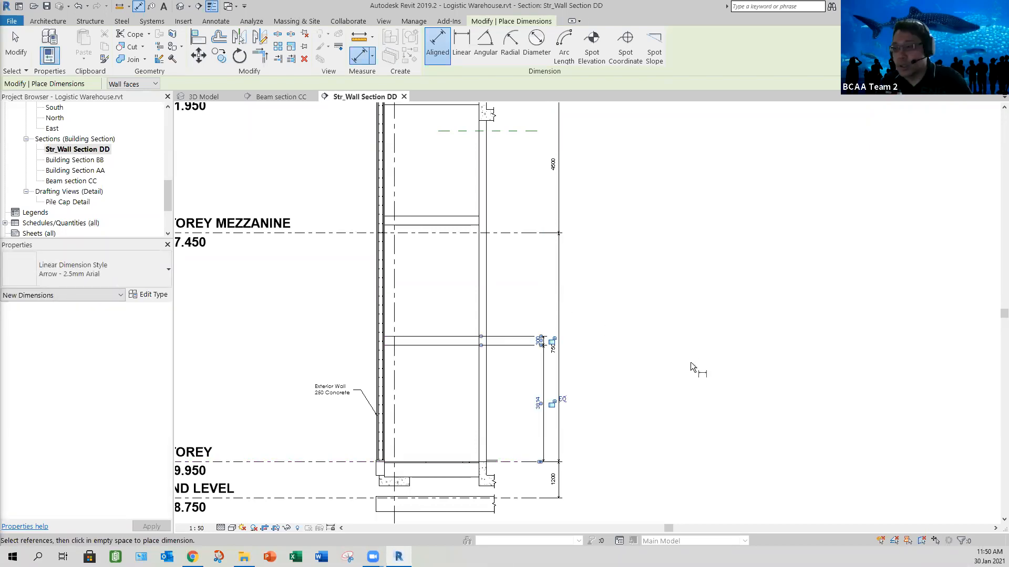
pyautogui.press('Escape')
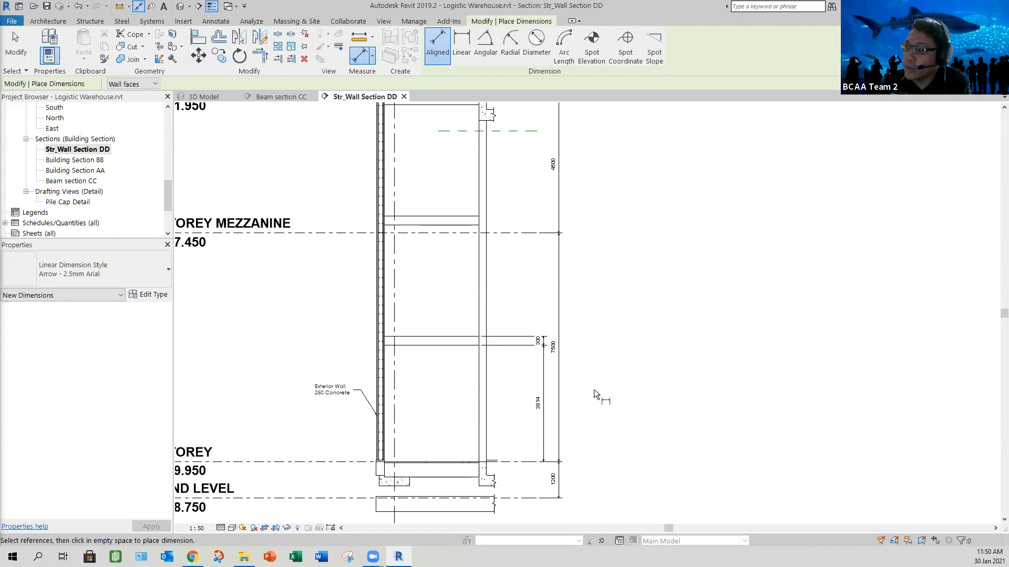
pyautogui.scroll(3, 593, 390)
pyautogui.scroll(-3, 594, 390)
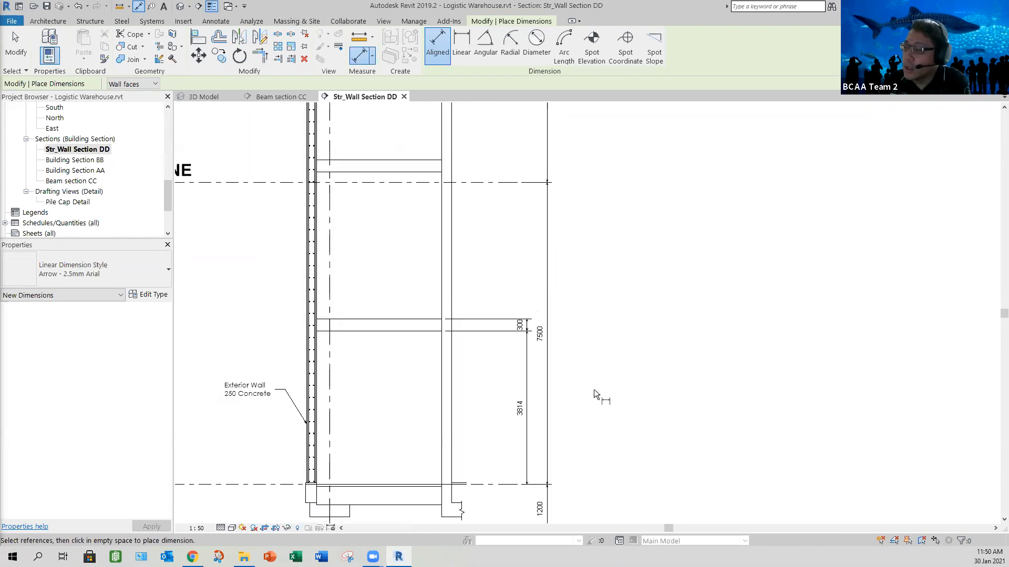
pyautogui.click(21, 45)
# - Move the lower landing's thickness dimension text above its witness lines so that it connects with a leader
pyautogui.scroll(2, 582, 373)
pyautogui.scroll(2, 520, 360)
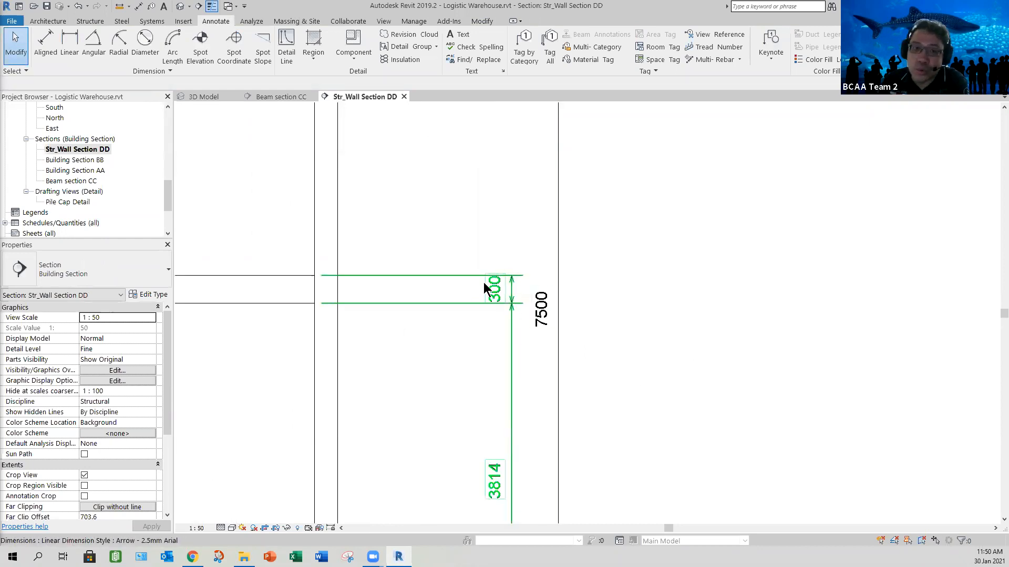
pyautogui.scroll(1, 533, 332)
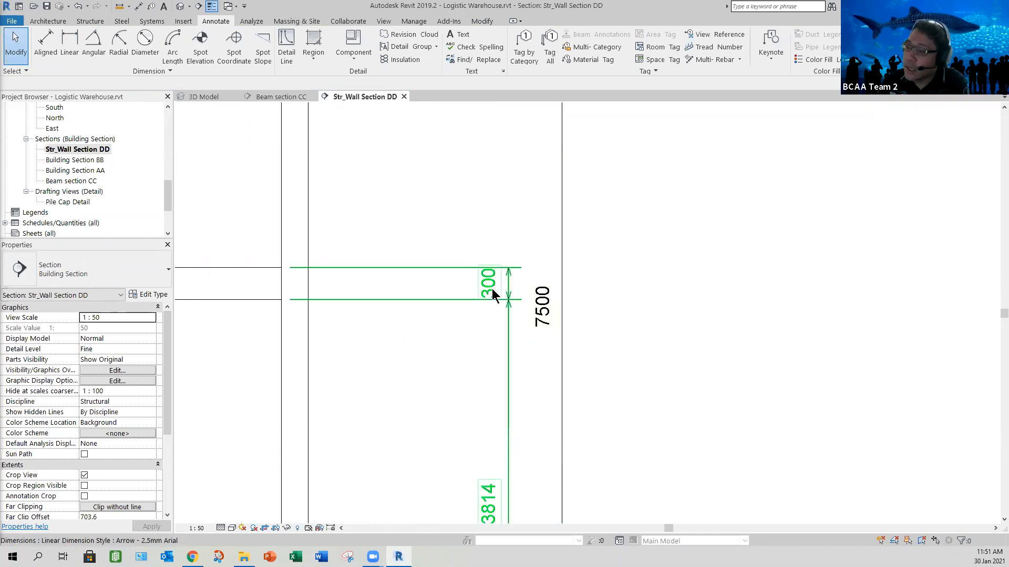
pyautogui.click(507, 306)
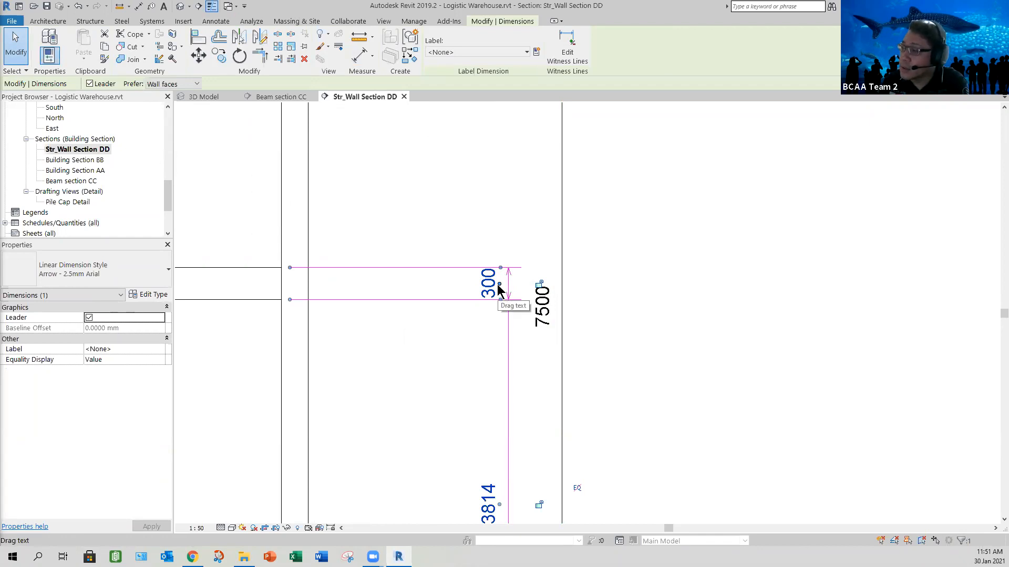
pyautogui.moveTo(499, 288); pyautogui.dragTo(499, 234)
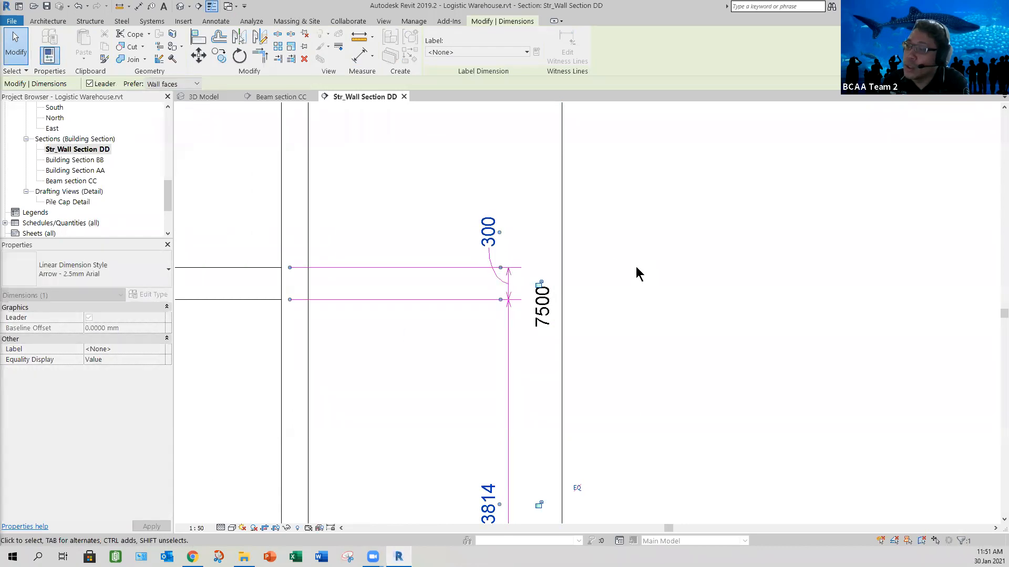
pyautogui.press('Escape')
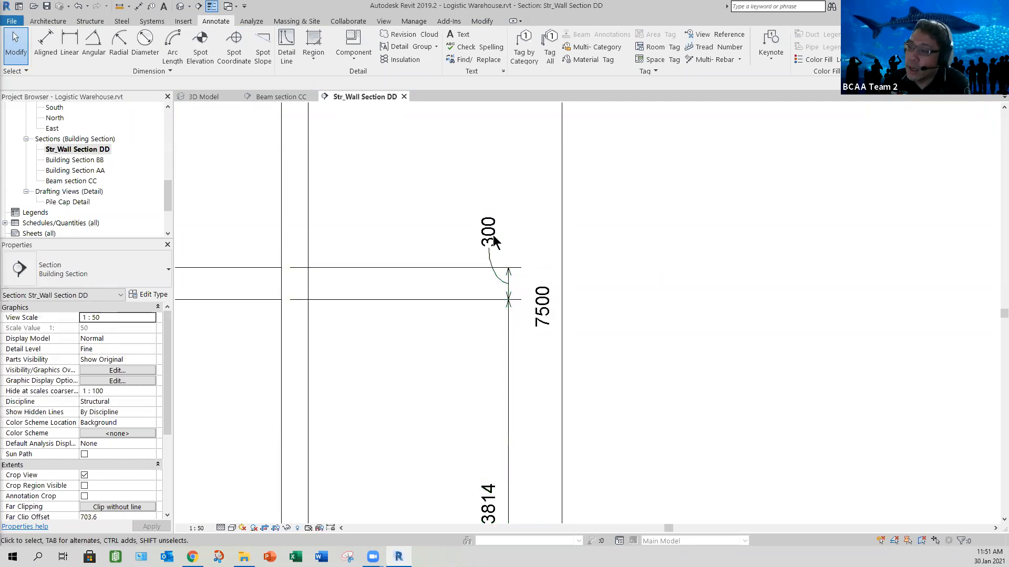
# - Examine the graphics and text type properties of the landing dimension's Arrow - 2.5mm Arial style
pyautogui.click(576, 263)
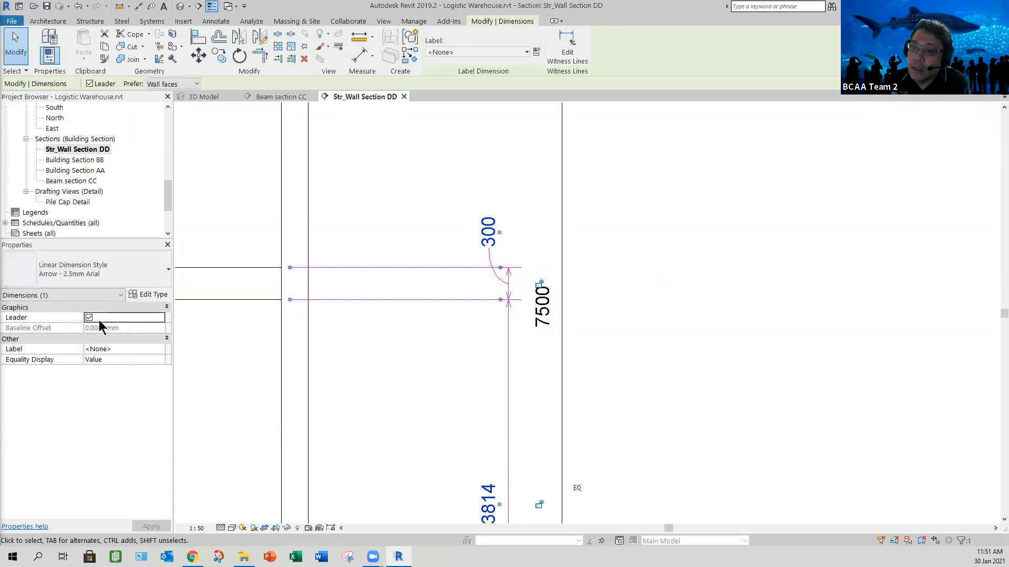
pyautogui.click(147, 295)
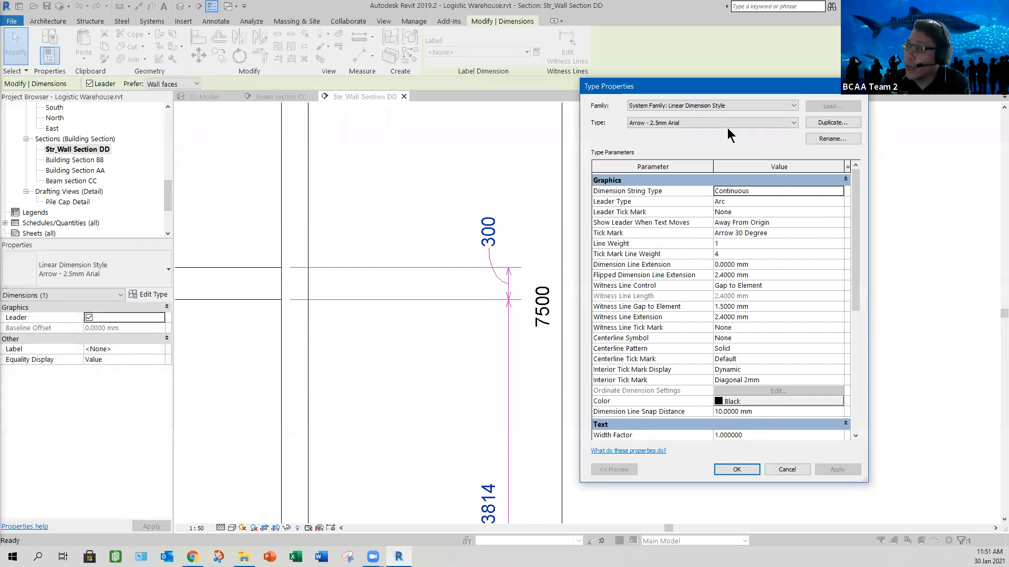
pyautogui.moveTo(702, 89); pyautogui.dragTo(289, 89)
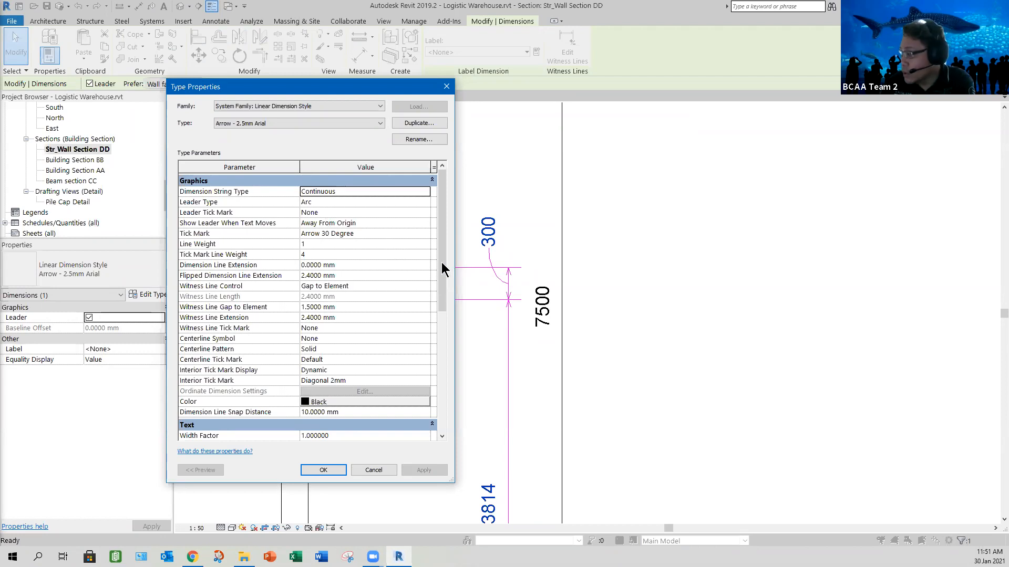
pyautogui.moveTo(442, 264); pyautogui.dragTo(435, 392)
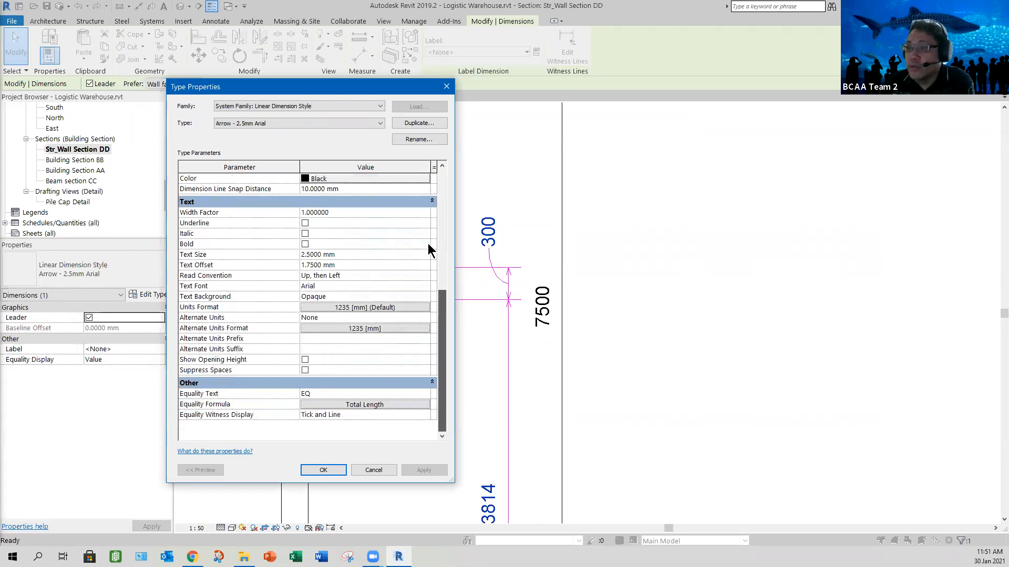
pyautogui.scroll(6, 428, 243)
pyautogui.scroll(1, 428, 225)
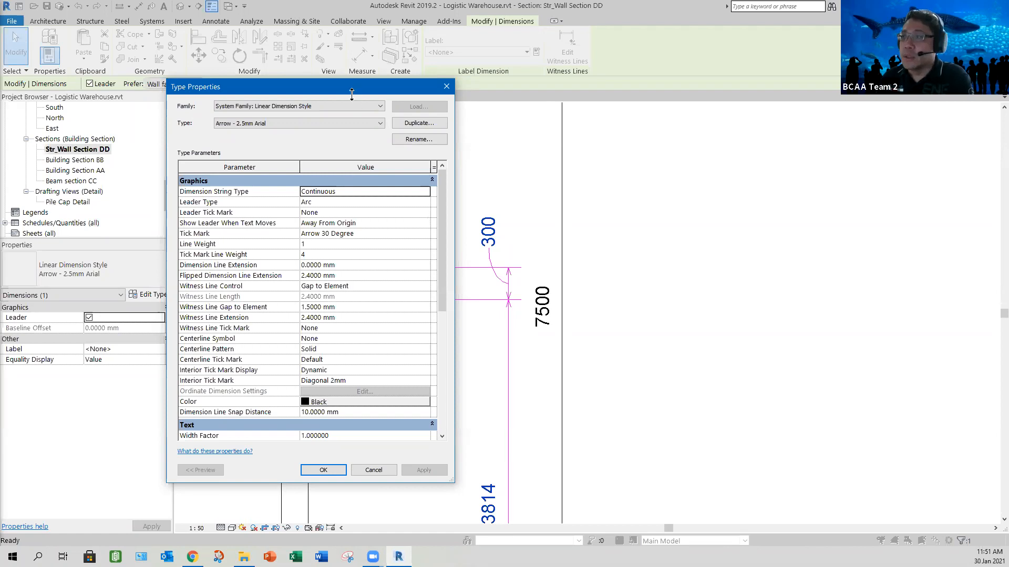
pyautogui.moveTo(353, 91); pyautogui.dragTo(789, 92)
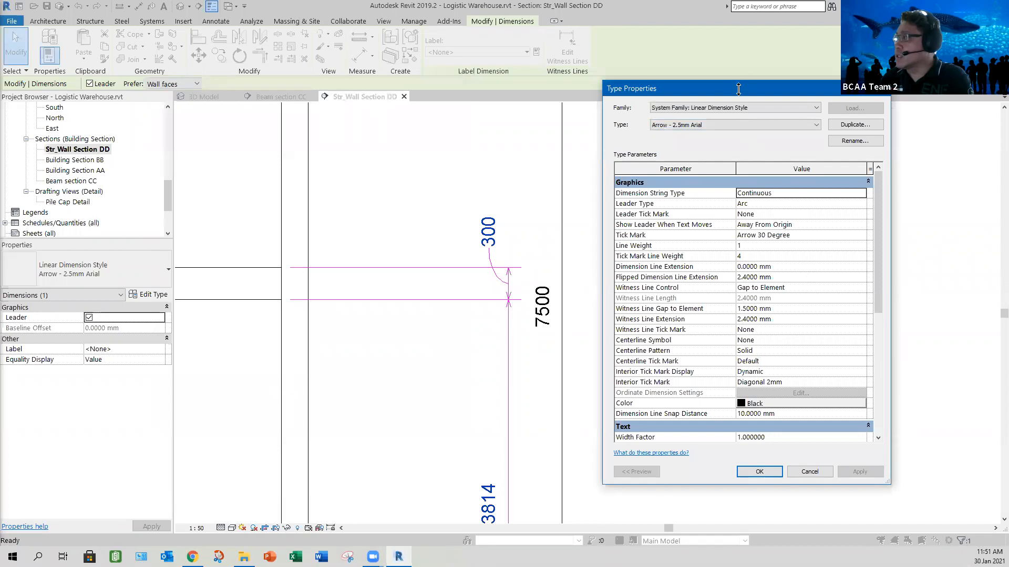
pyautogui.moveTo(737, 81); pyautogui.dragTo(738, 25)
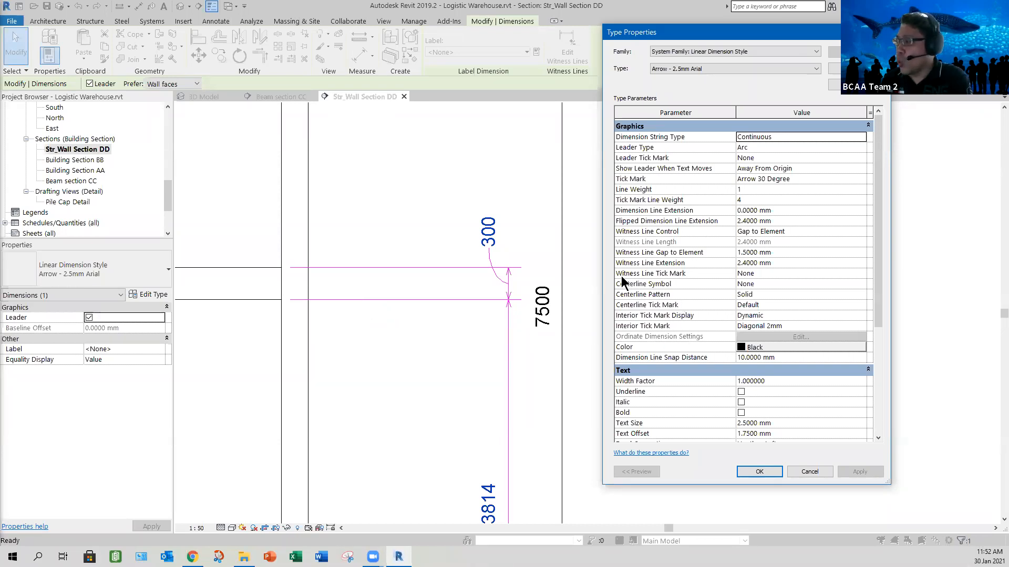
pyautogui.click(771, 474)
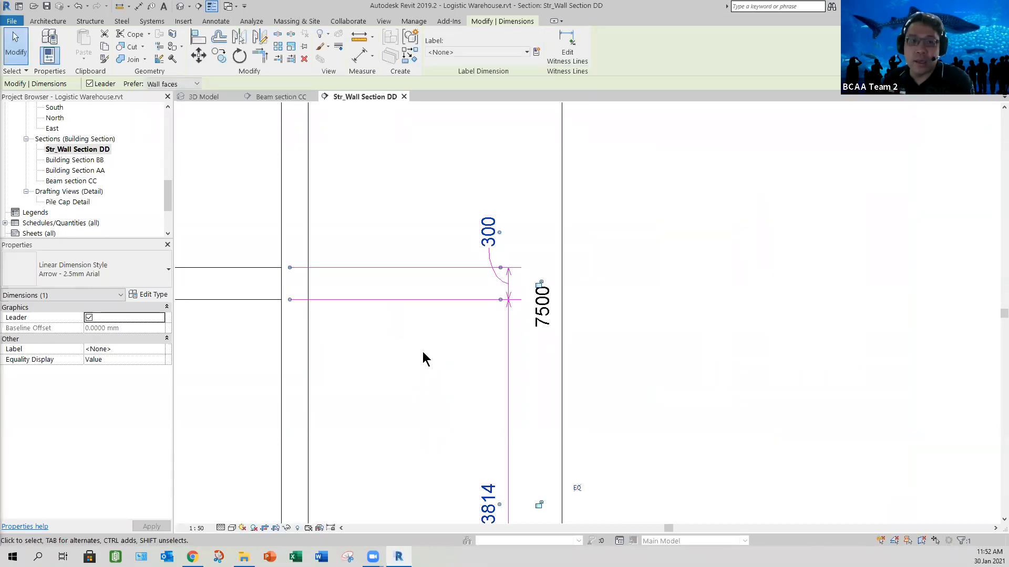
pyautogui.click(692, 293)
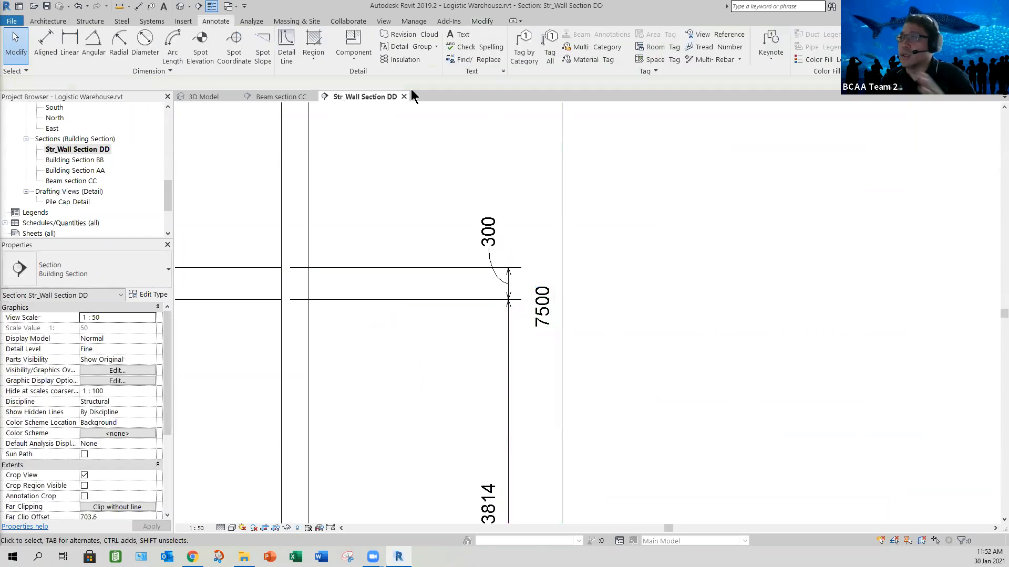
pyautogui.press('d')
pyautogui.press('i')
pyautogui.press('Escape')
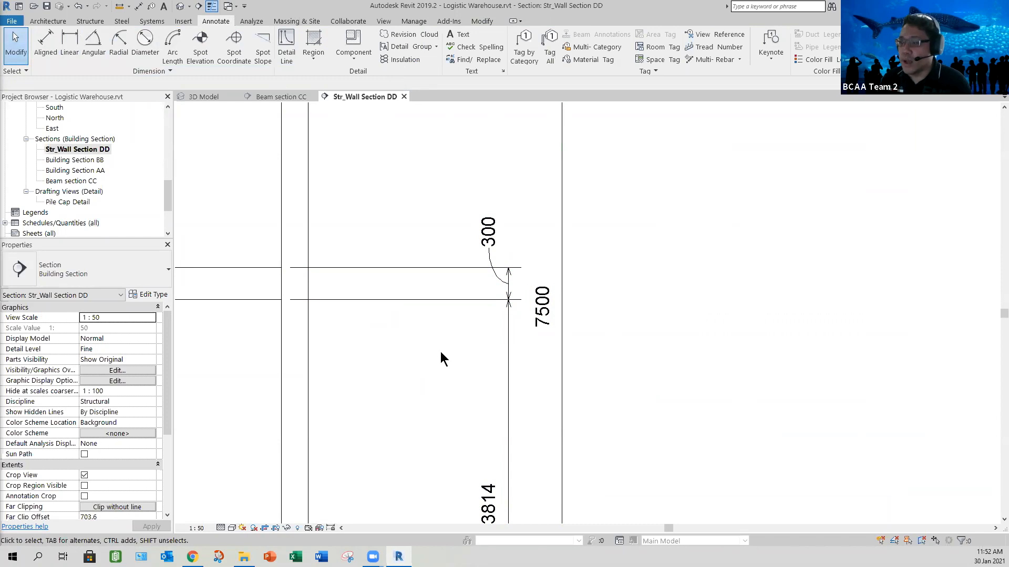
# - Extend the landing dimension string by adding witness lines at the underside and top of the upper stair landing
pyautogui.scroll(-4, 441, 366)
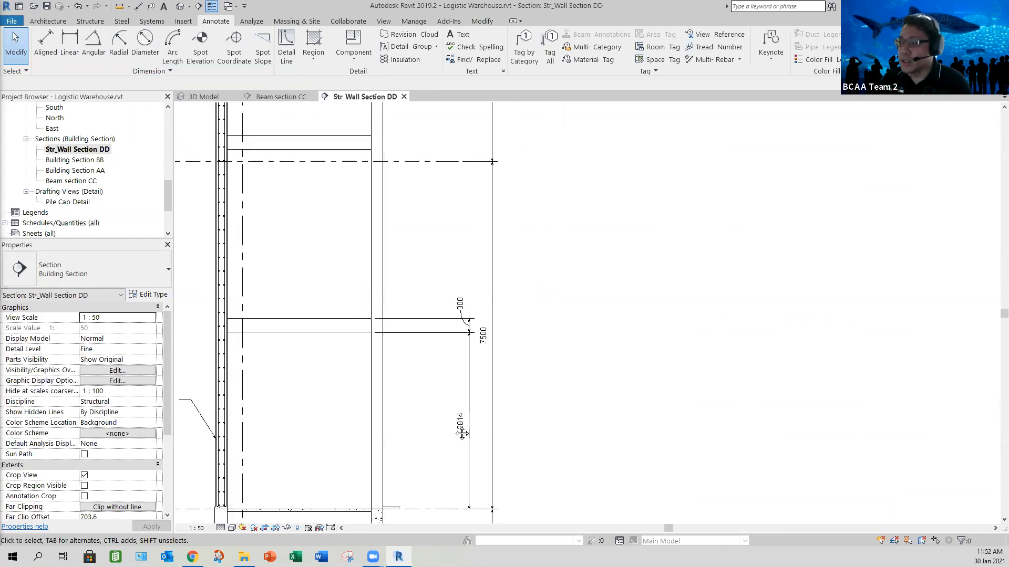
pyautogui.moveTo(446, 428); pyautogui.dragTo(470, 482, button='middle')
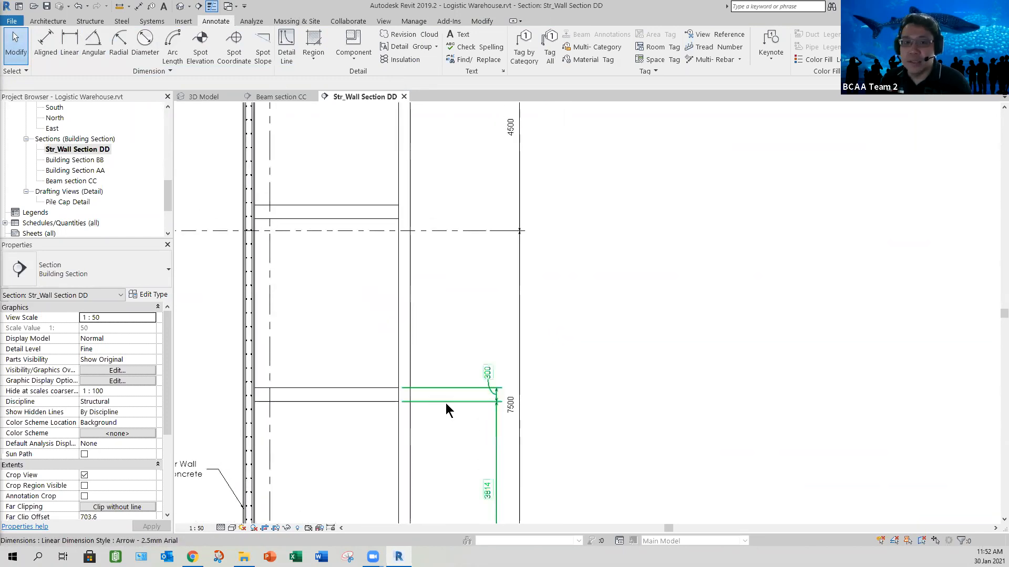
pyautogui.click(434, 445)
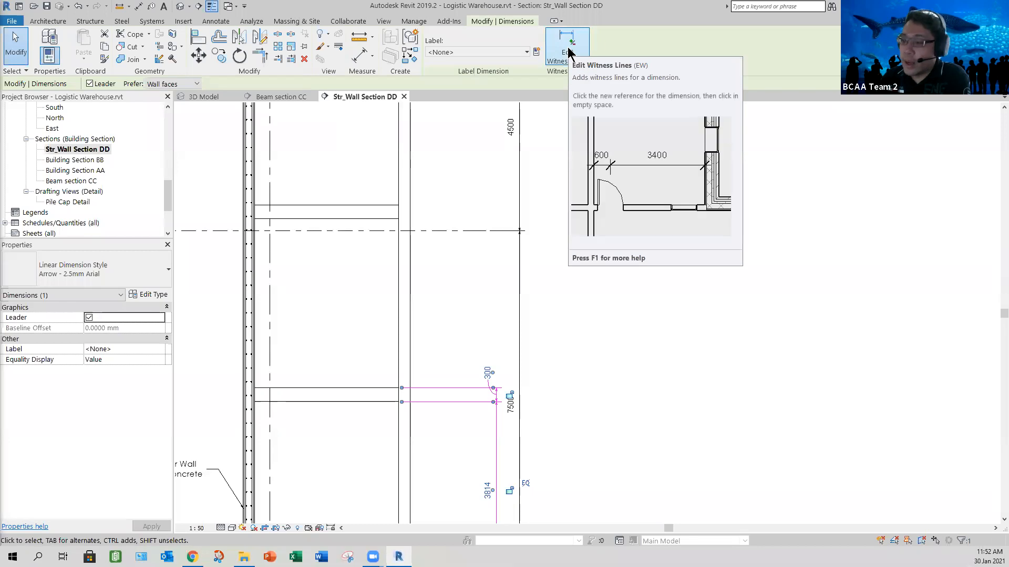
pyautogui.click(455, 207)
pyautogui.click(377, 216)
pyautogui.click(376, 206)
pyautogui.moveTo(446, 196); pyautogui.dragTo(468, 292, button='middle')
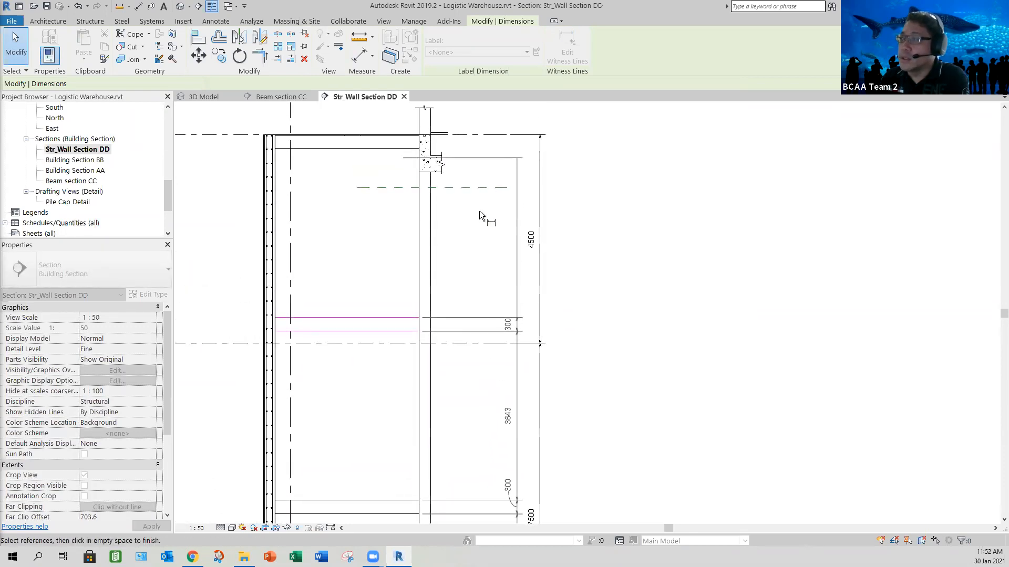
pyautogui.click(617, 294)
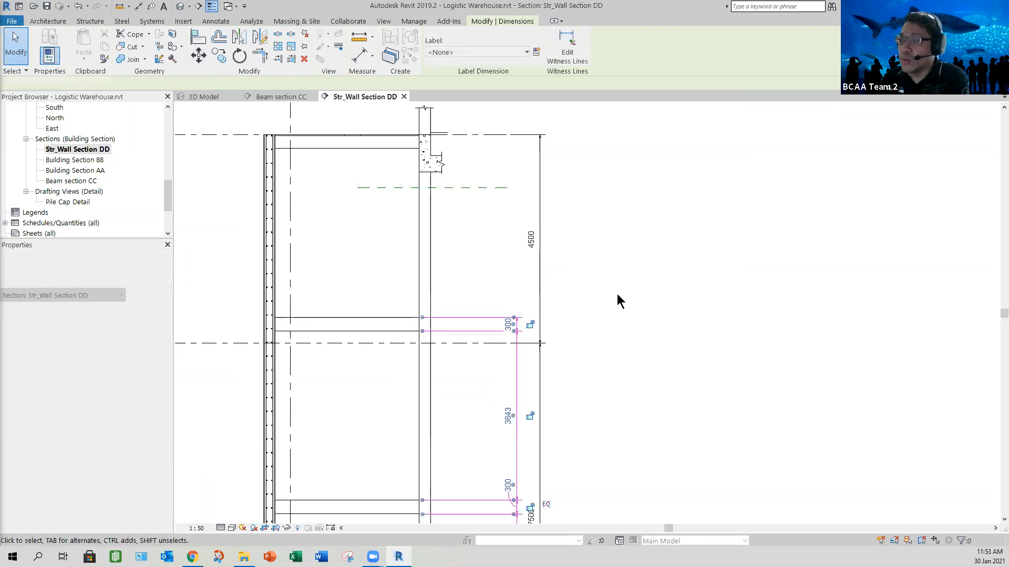
pyautogui.scroll(-1, 609, 303)
pyautogui.moveTo(626, 248); pyautogui.dragTo(640, 174, button='middle')
pyautogui.press('Escape')
# - Examine the junctions of the 1st Storey slab, wall and beams at the base of the section
pyautogui.scroll(-1, 625, 345)
pyautogui.moveTo(625, 344); pyautogui.dragTo(605, 280, button='middle')
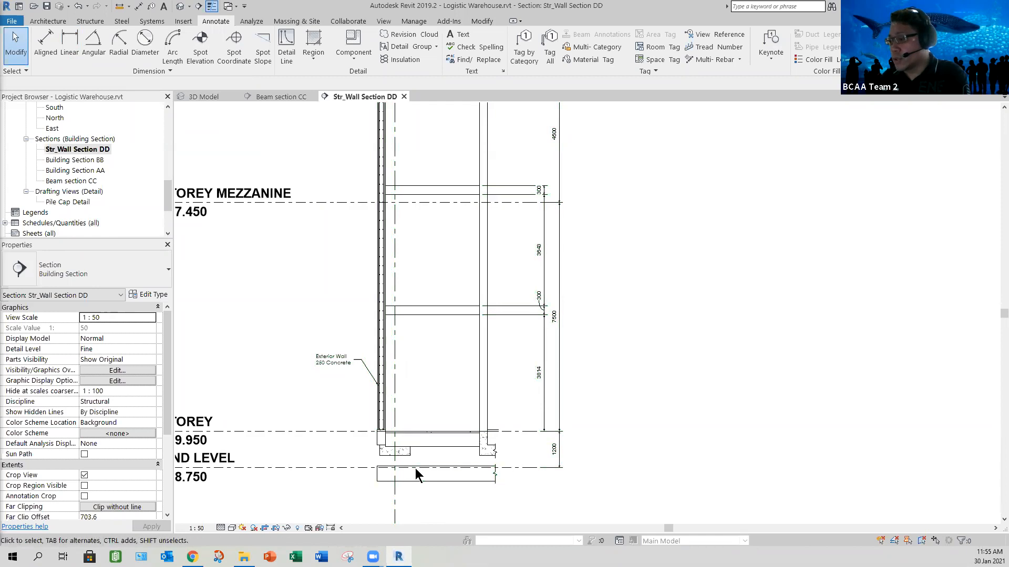
pyautogui.scroll(5, 360, 412)
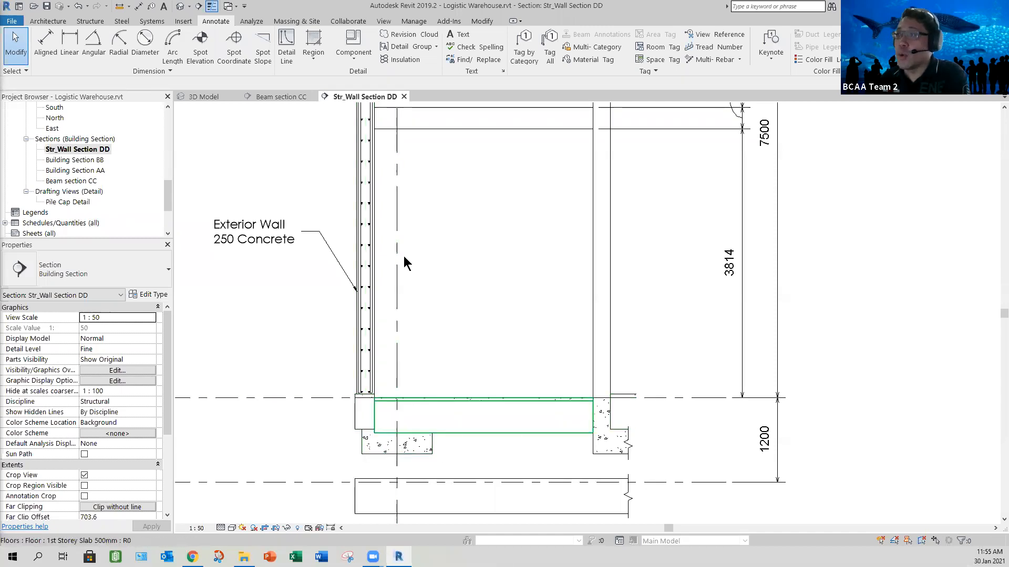
pyautogui.click(316, 57)
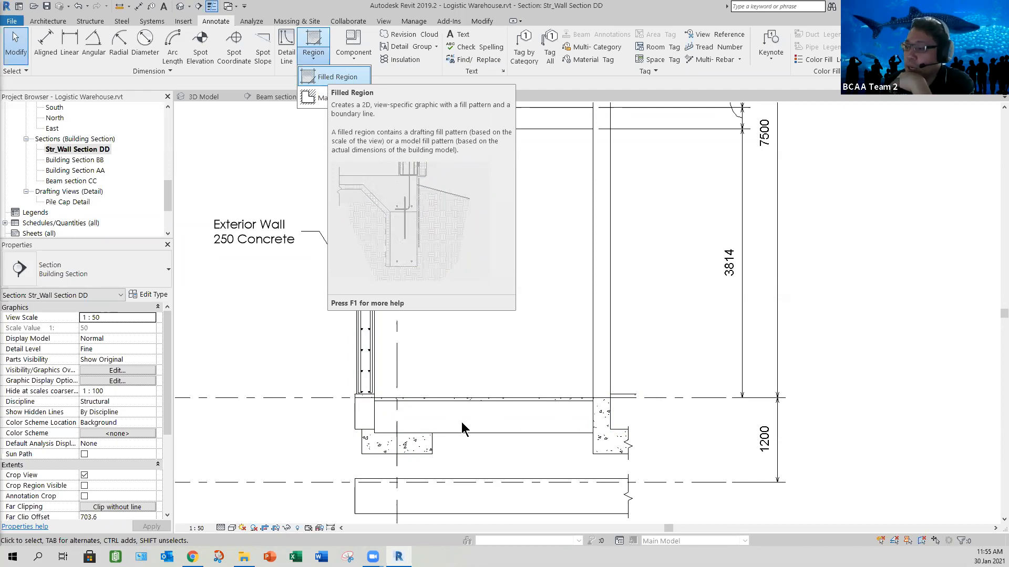
pyautogui.scroll(1, 482, 376)
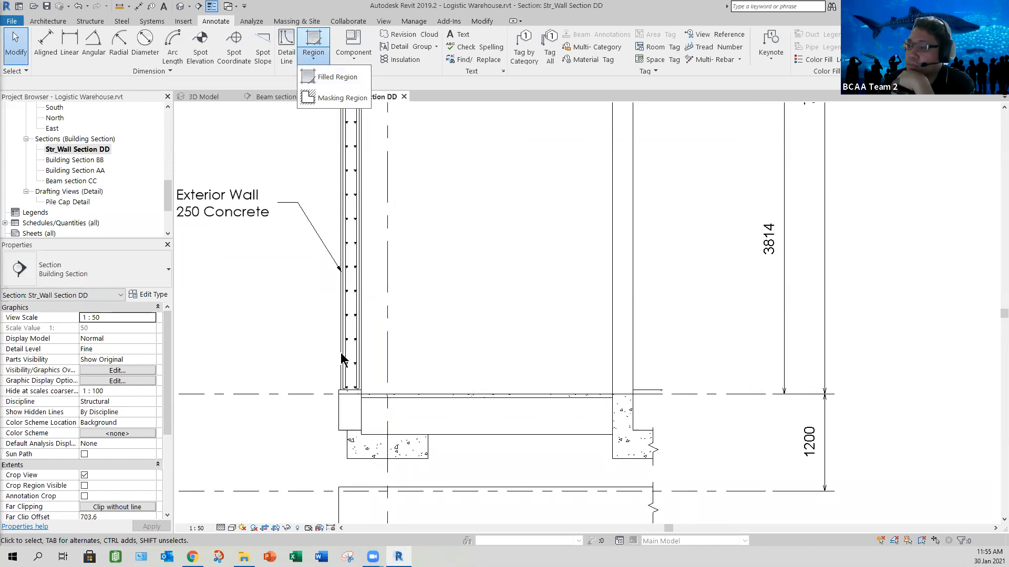
pyautogui.scroll(-2, 399, 318)
pyautogui.scroll(2, 482, 408)
pyautogui.moveTo(518, 349); pyautogui.dragTo(557, 322, button='middle')
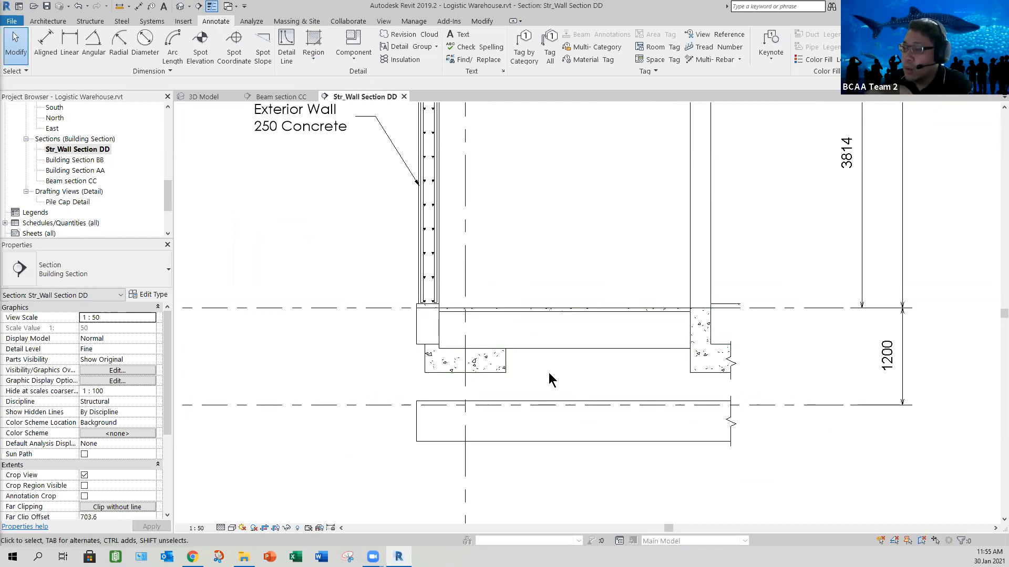
pyautogui.scroll(2, 548, 374)
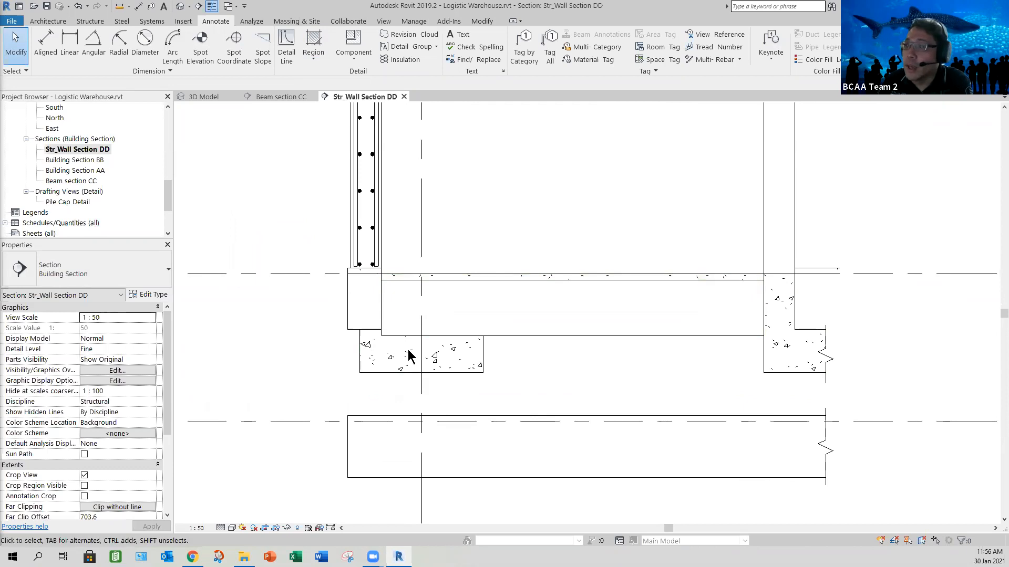
pyautogui.click(323, 59)
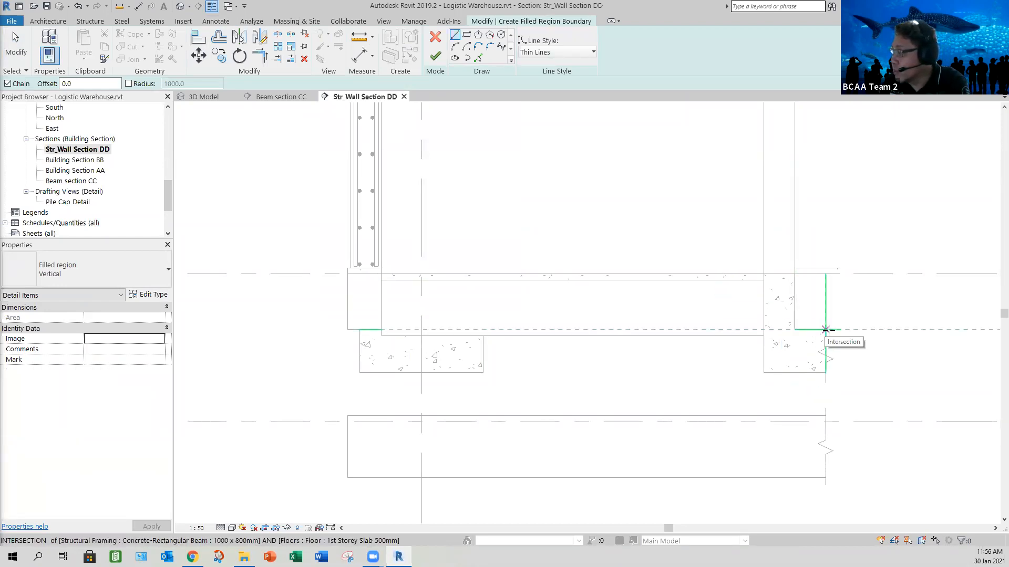
pyautogui.click(826, 330)
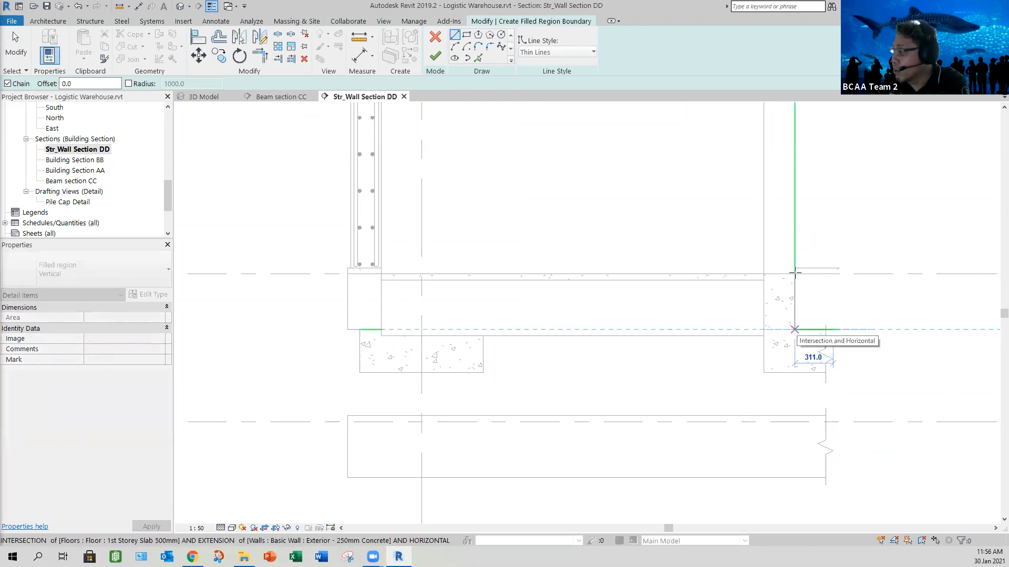
pyautogui.click(794, 330)
pyautogui.click(589, 319)
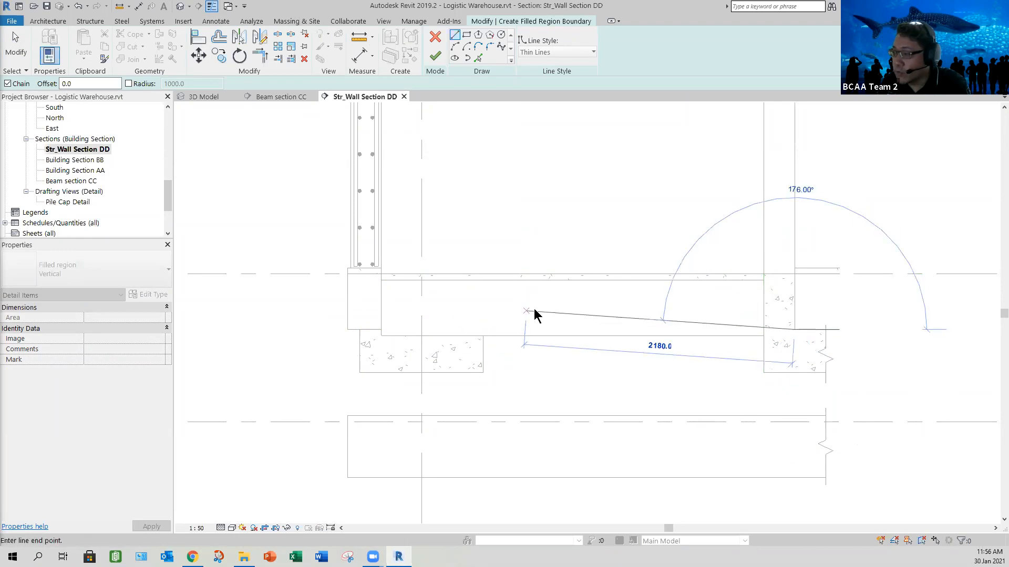
pyautogui.press('Escape')
pyautogui.press('Escape')
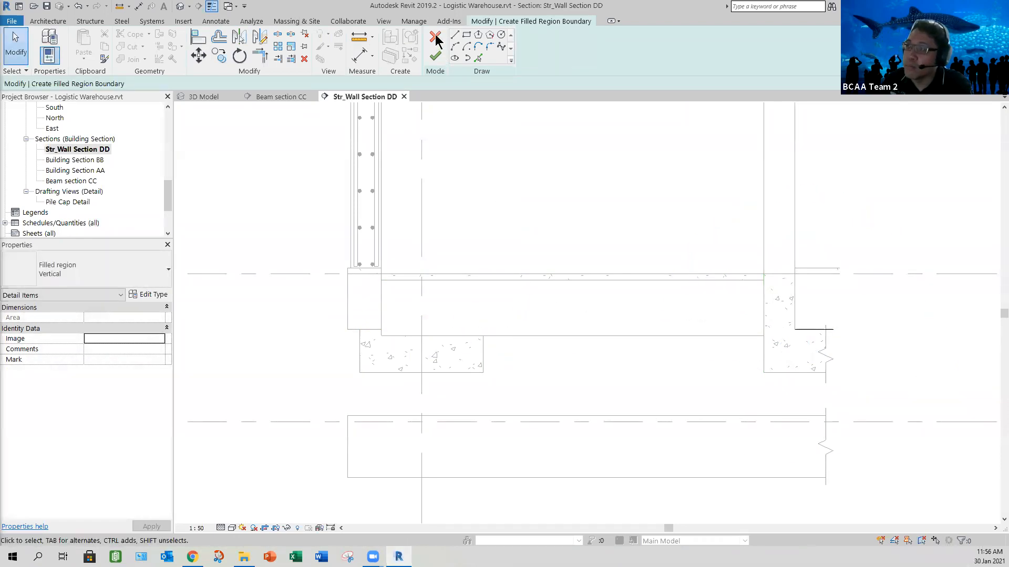
pyautogui.click(436, 39)
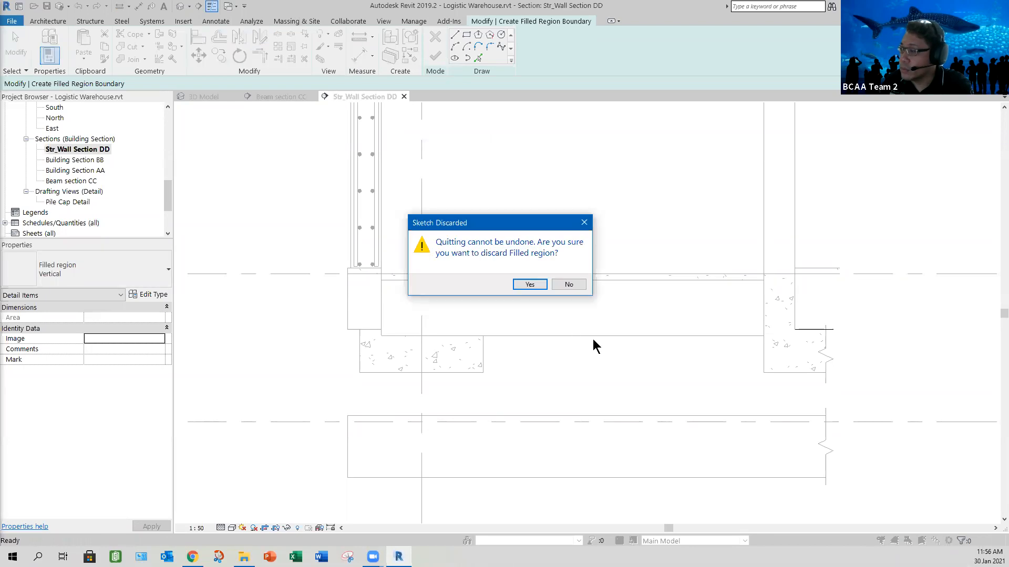
pyautogui.press('Return')
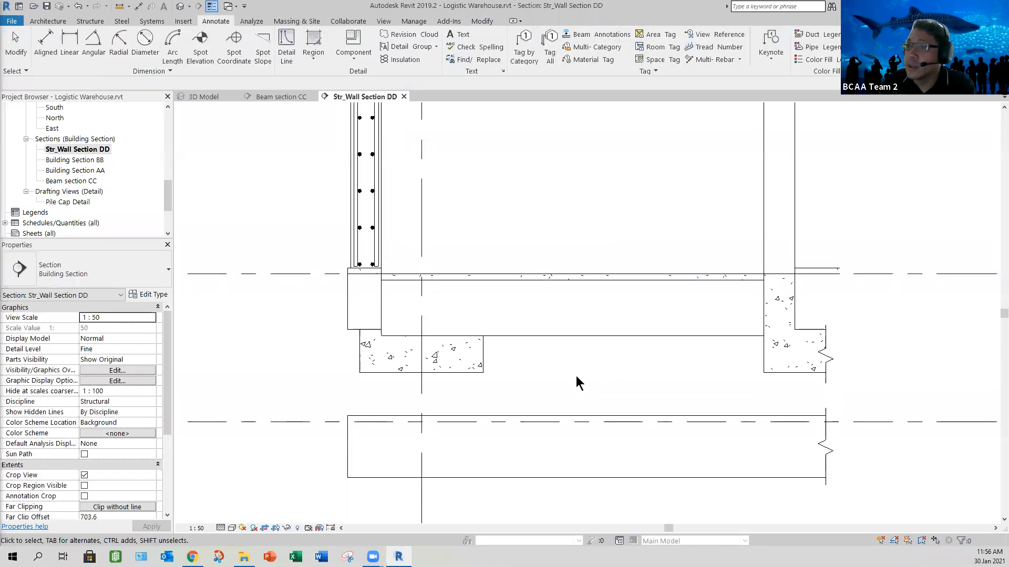
# - Set the structure layer material of the 1st Storey Slab 500mm floor type to Concrete, Cast-in-Place - C30
pyautogui.scroll(-3, 686, 360)
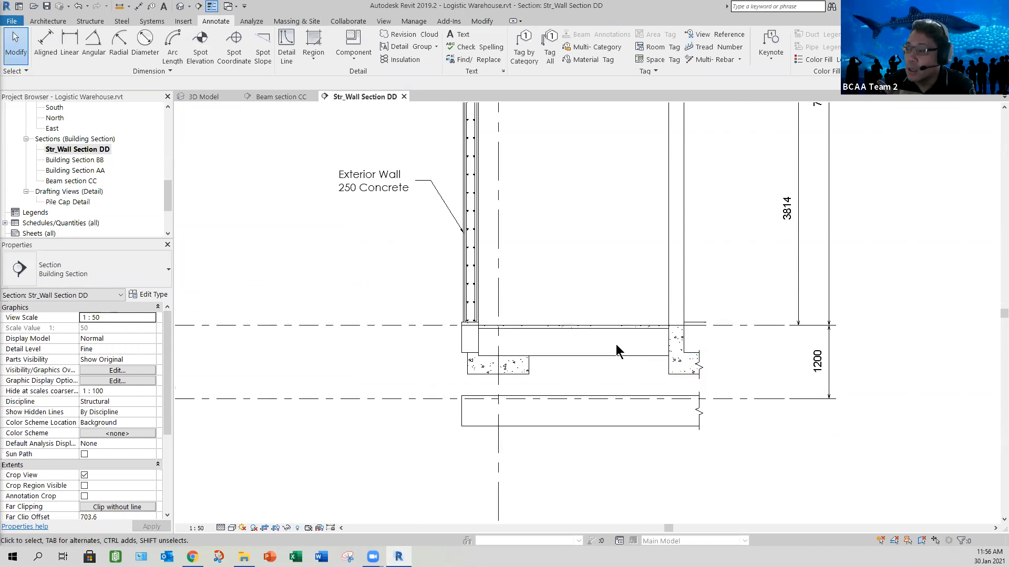
pyautogui.click(568, 353)
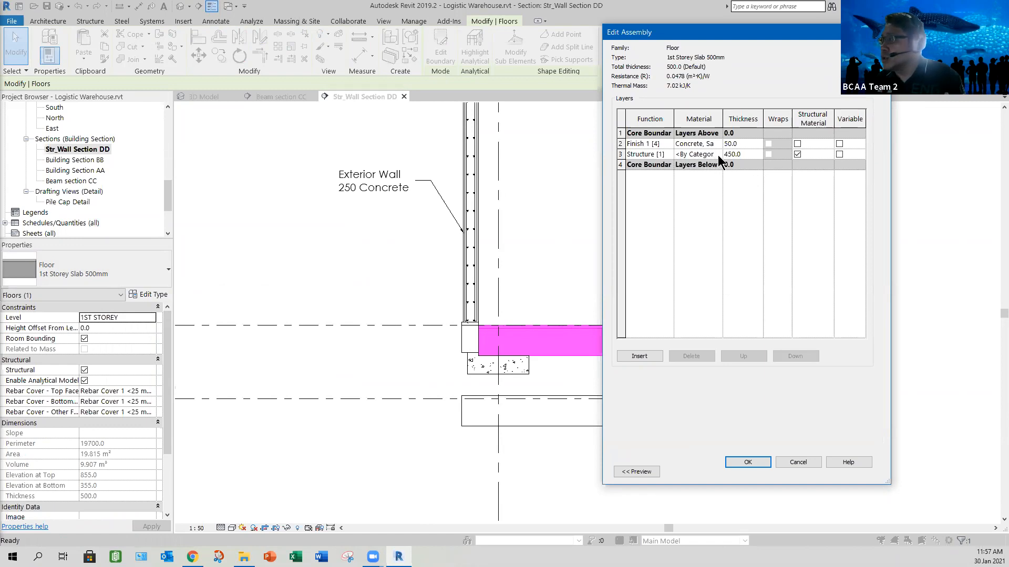
pyautogui.click(719, 156)
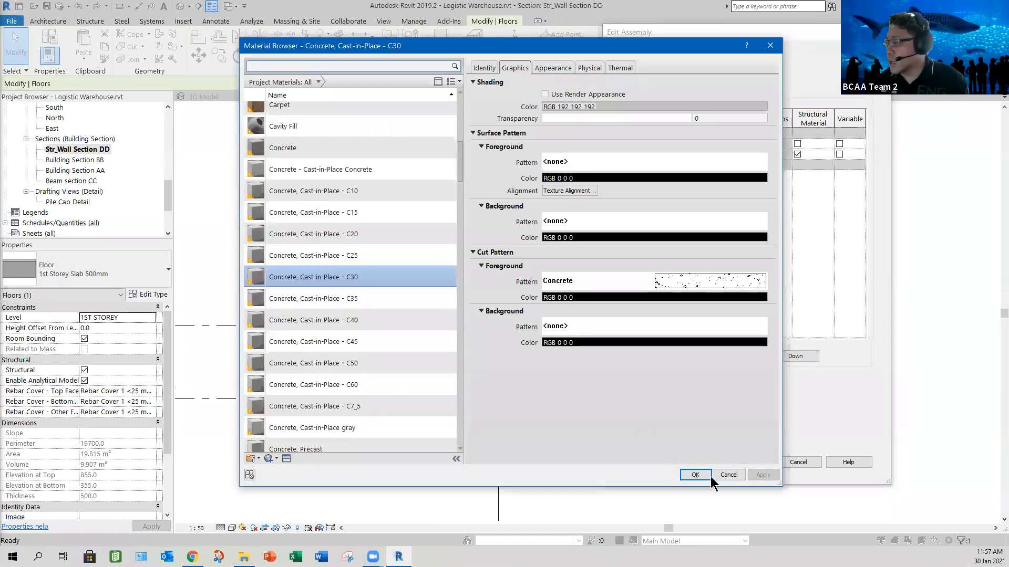
pyautogui.click(708, 476)
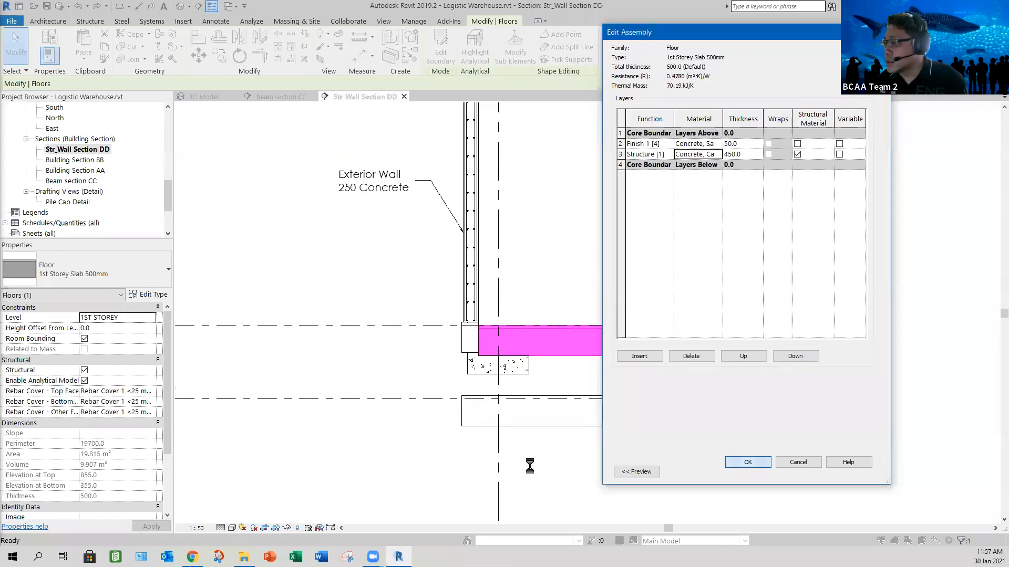
pyautogui.click(745, 466)
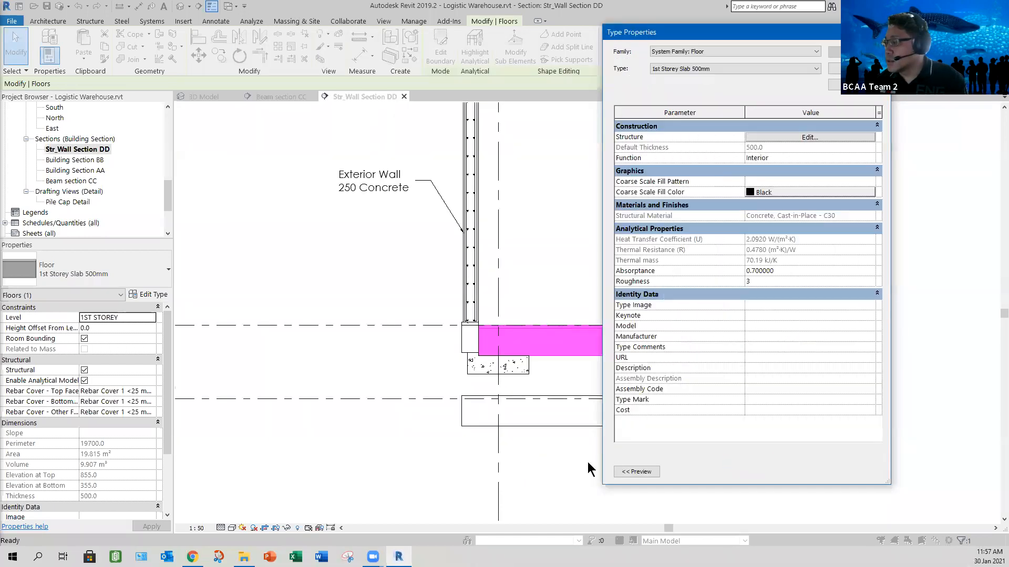
pyautogui.press('Return')
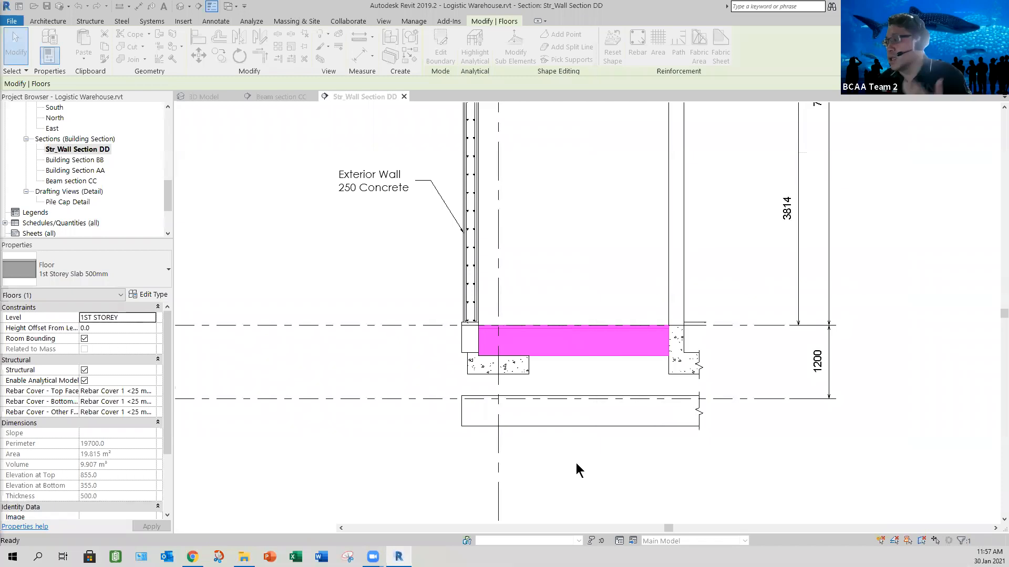
pyautogui.click(542, 431)
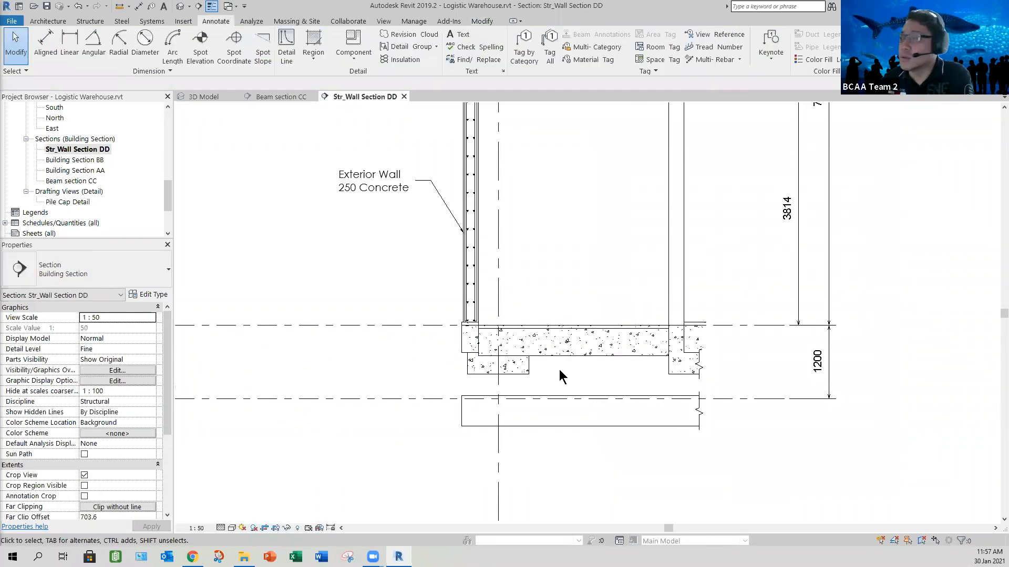
# - Start a filled region and sketch its upper boundary from the exterior wall's base, along the underside of the 50 mm slab finish, to the break line
pyautogui.scroll(3, 579, 362)
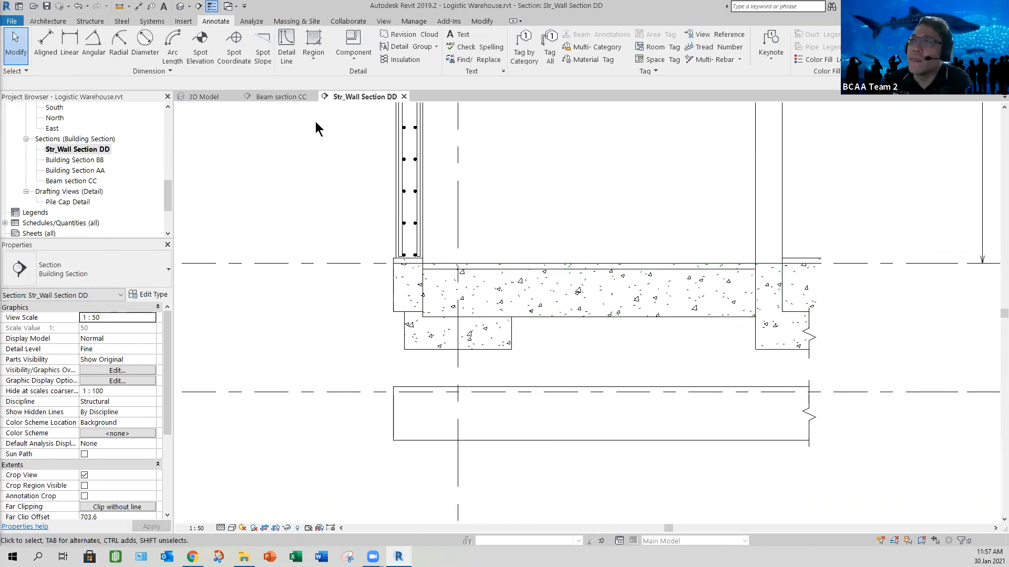
pyautogui.click(313, 53)
pyautogui.click(338, 78)
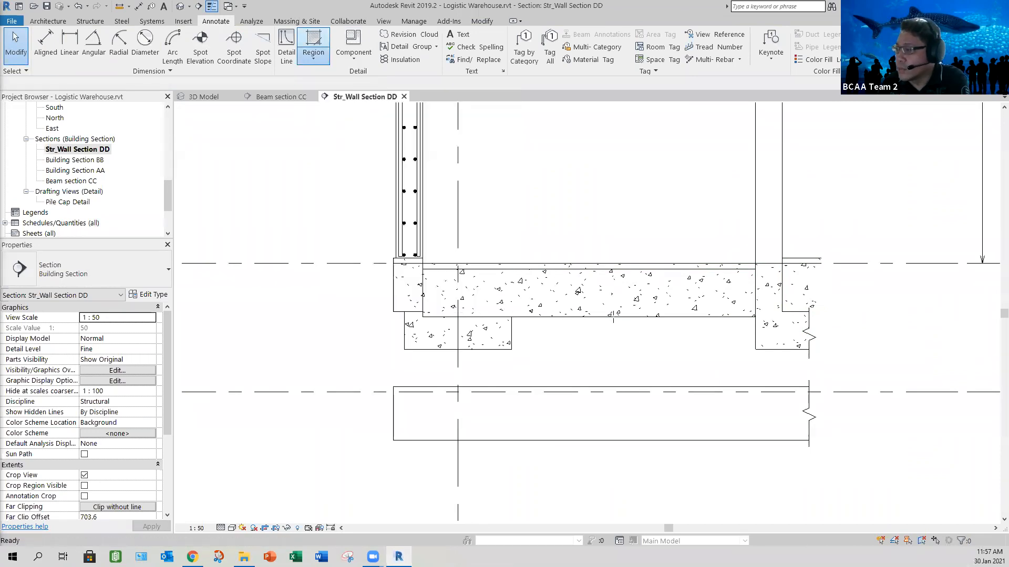
pyautogui.moveTo(415, 278); pyautogui.dragTo(379, 270, button='middle')
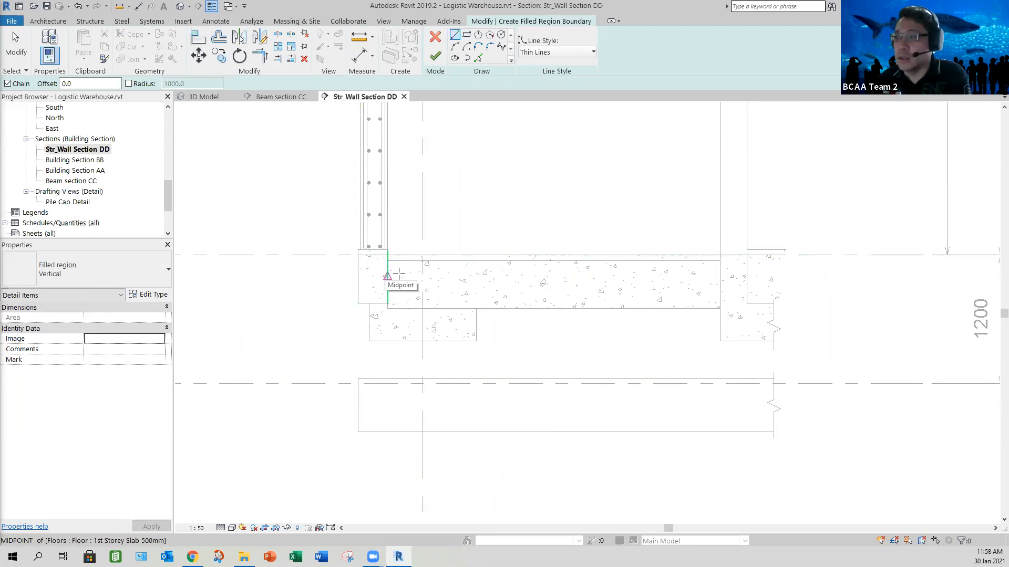
pyautogui.scroll(2, 356, 252)
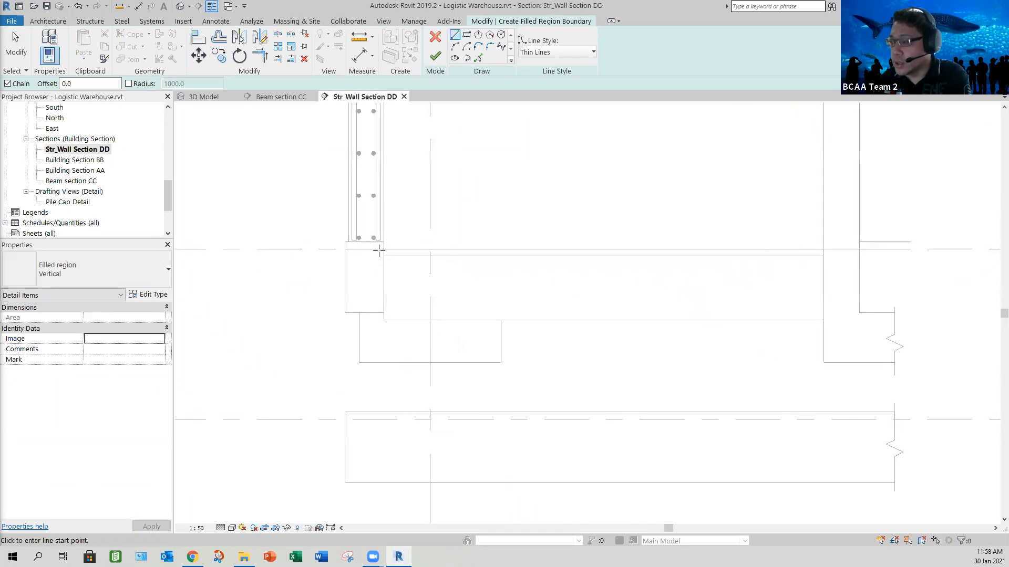
pyautogui.click(345, 249)
pyautogui.click(383, 250)
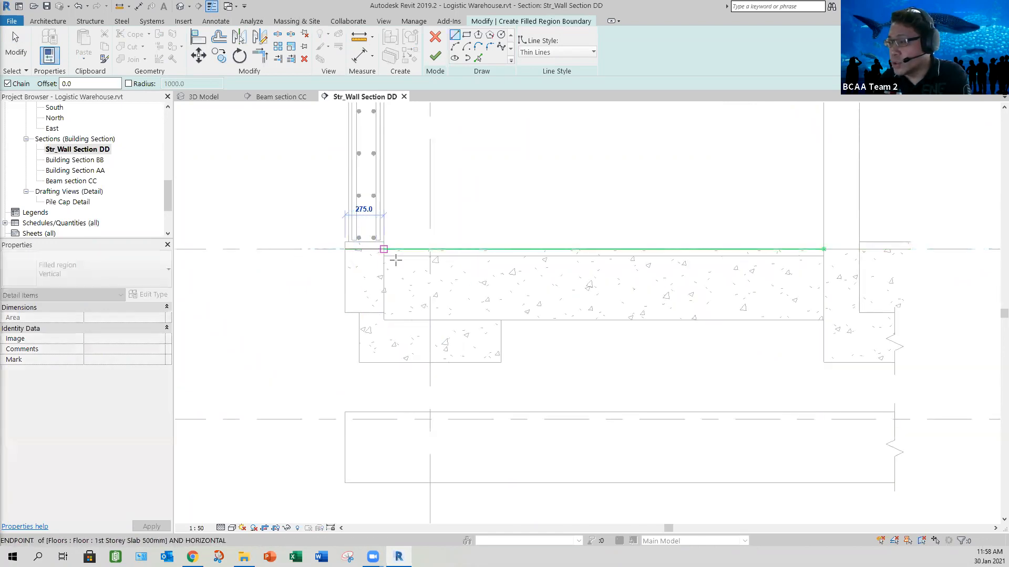
pyautogui.click(392, 255)
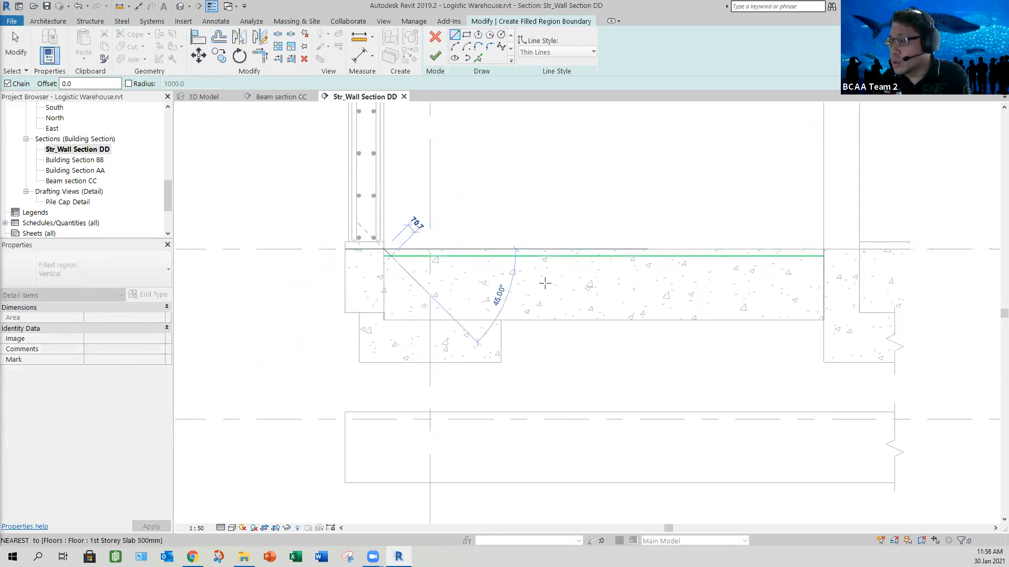
pyautogui.click(824, 256)
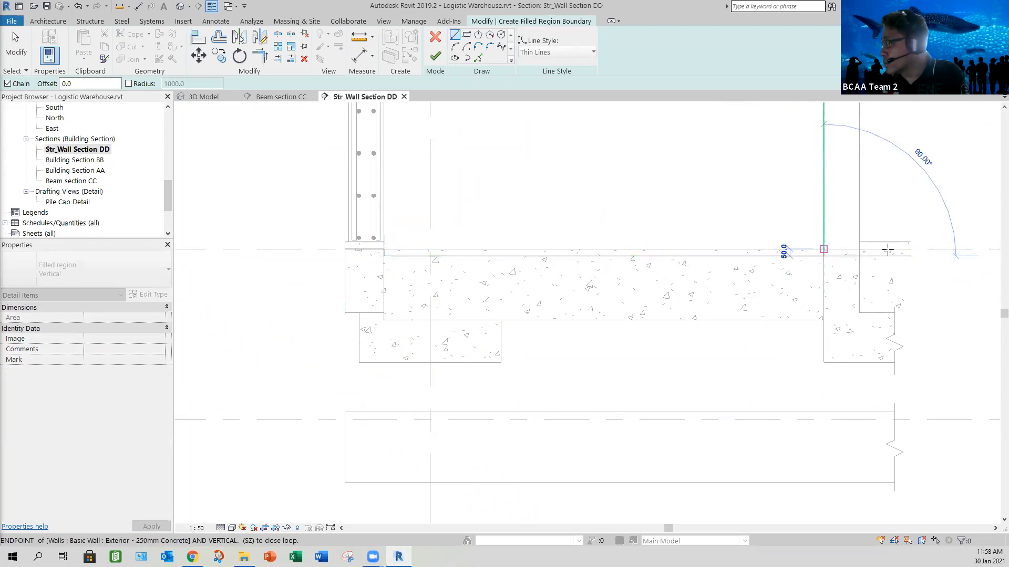
pyautogui.click(895, 250)
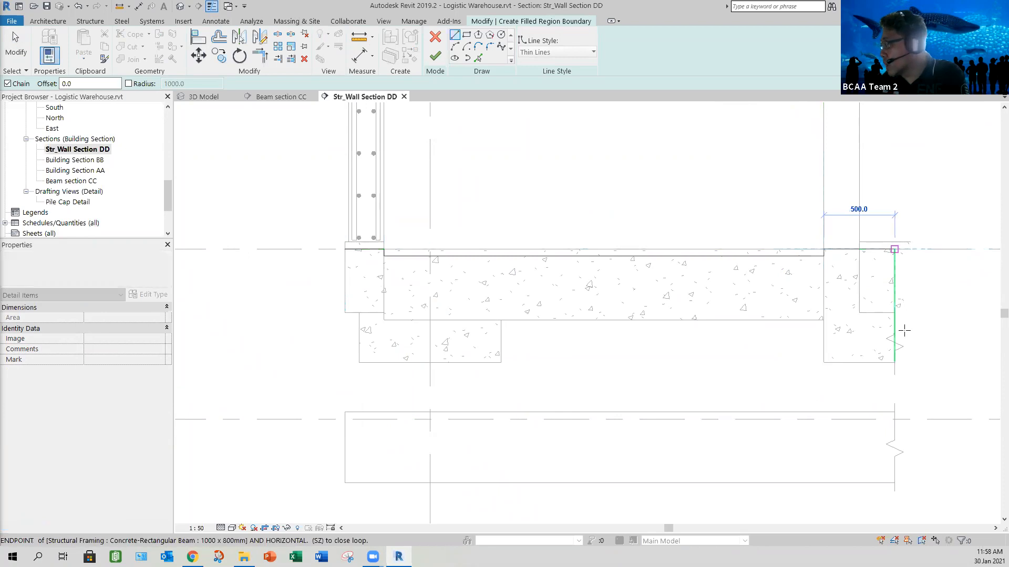
# - Complete the filled region boundary down the break line, along the undersides of the beams and slab, and back up to the exterior wall's base
pyautogui.click(907, 362)
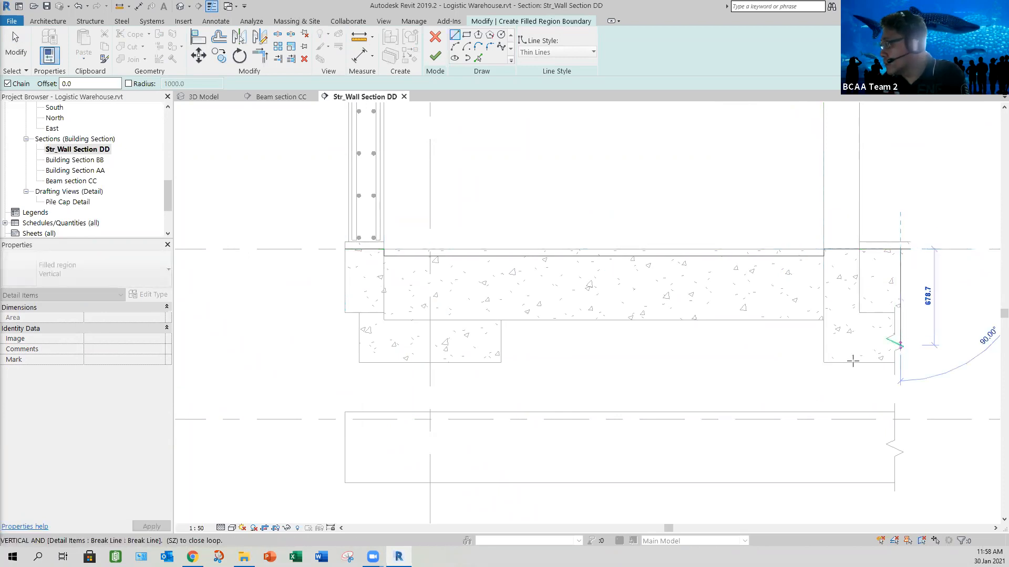
pyautogui.click(824, 363)
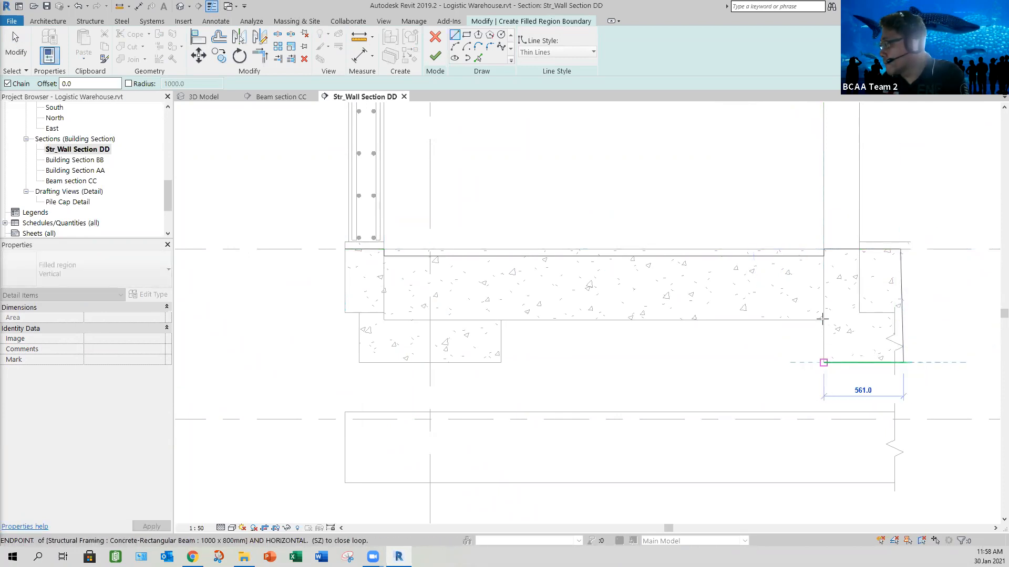
pyautogui.click(501, 320)
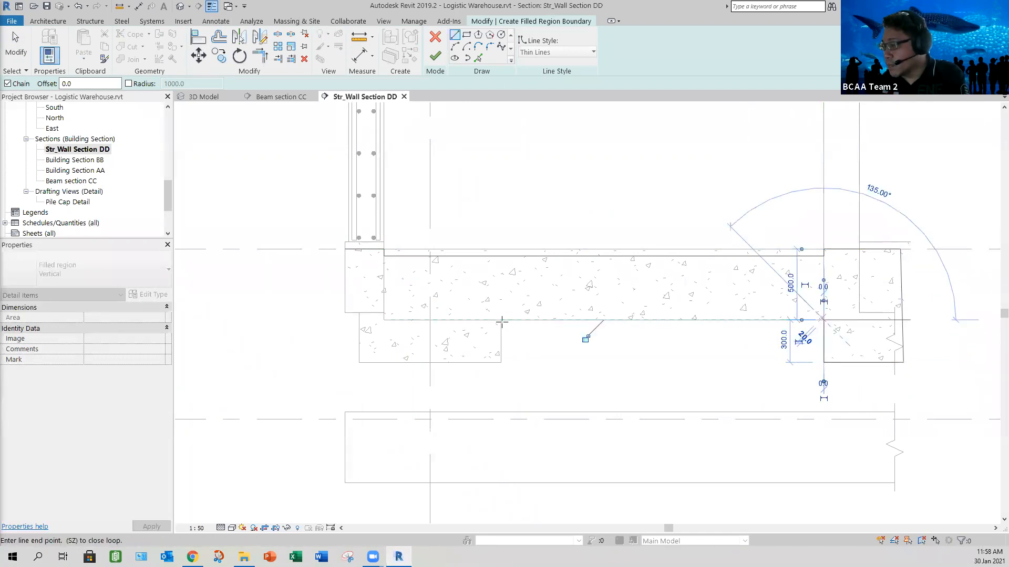
pyautogui.click(501, 363)
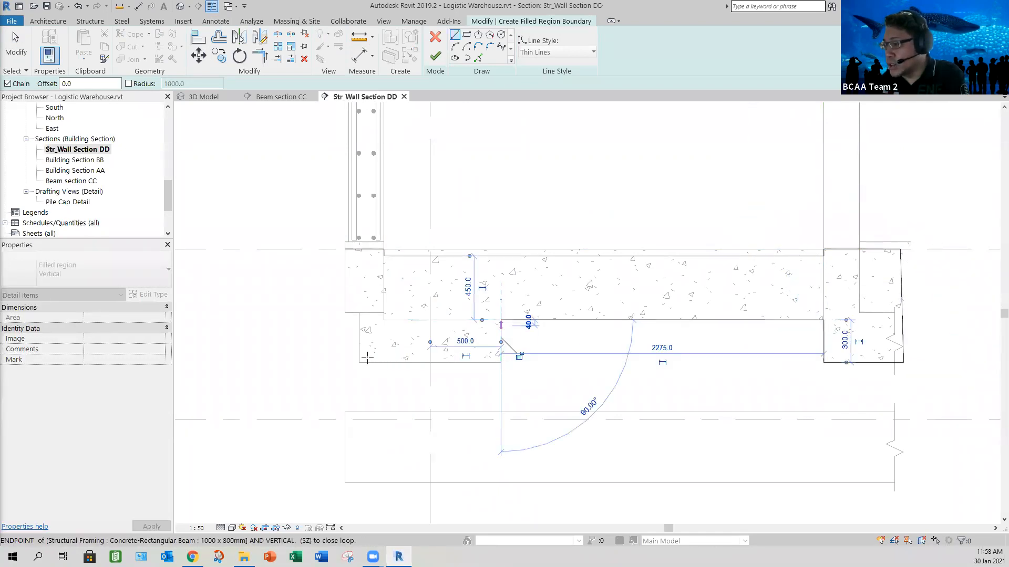
pyautogui.click(359, 363)
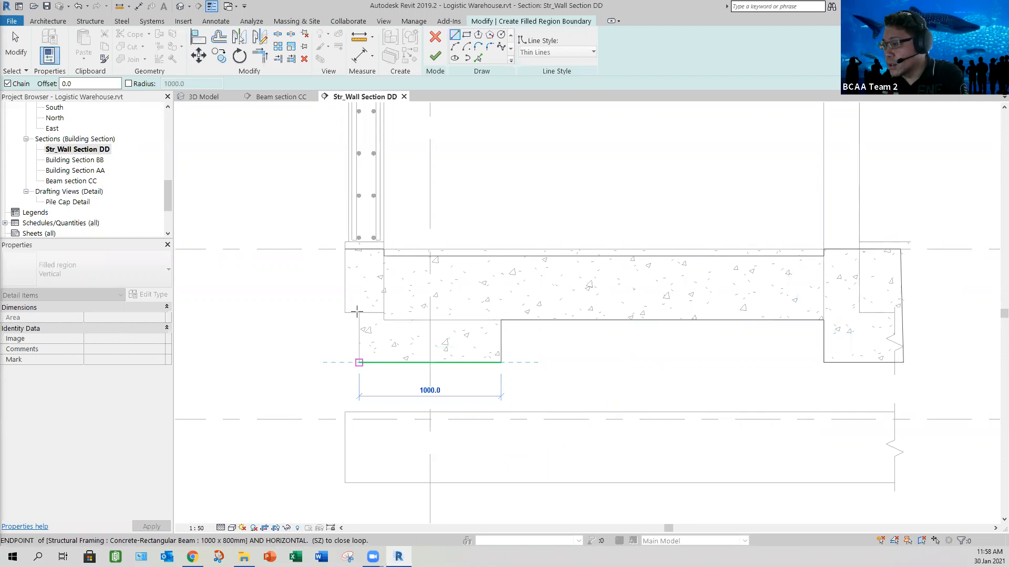
pyautogui.click(359, 313)
pyautogui.click(345, 313)
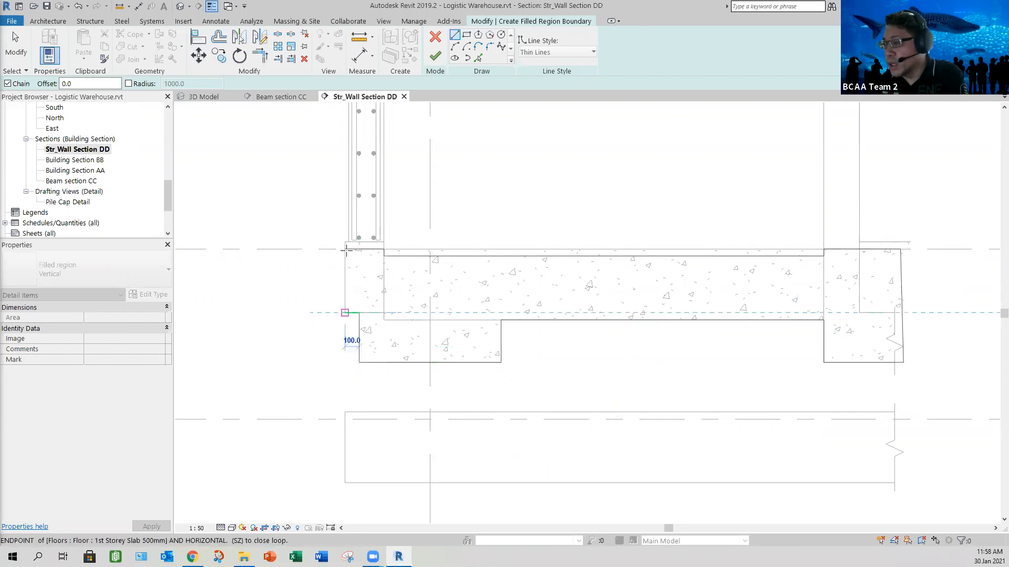
pyautogui.click(346, 250)
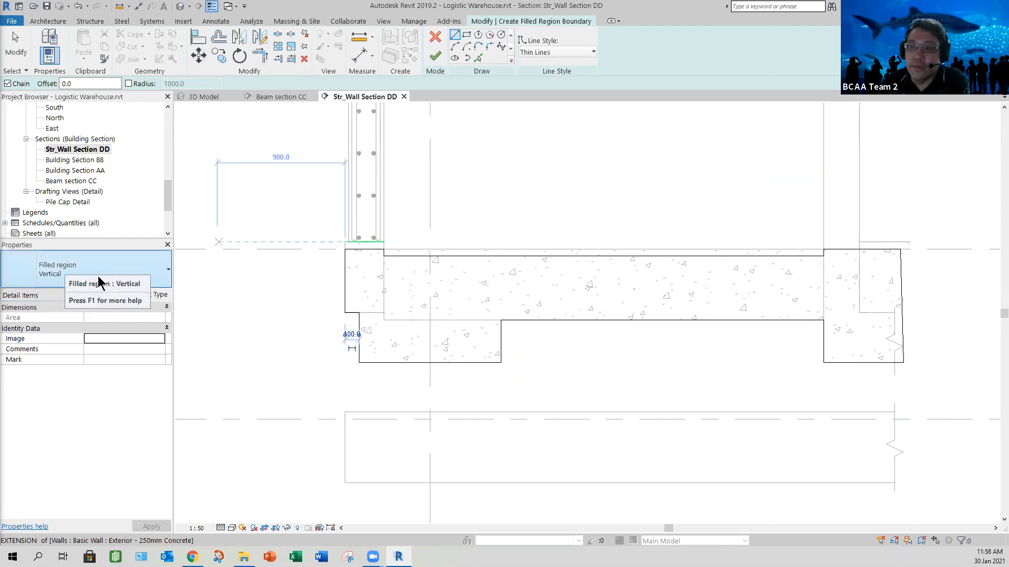
# - Duplicate the Vertical filled region type under the name Str-Wall Sect
pyautogui.click(151, 296)
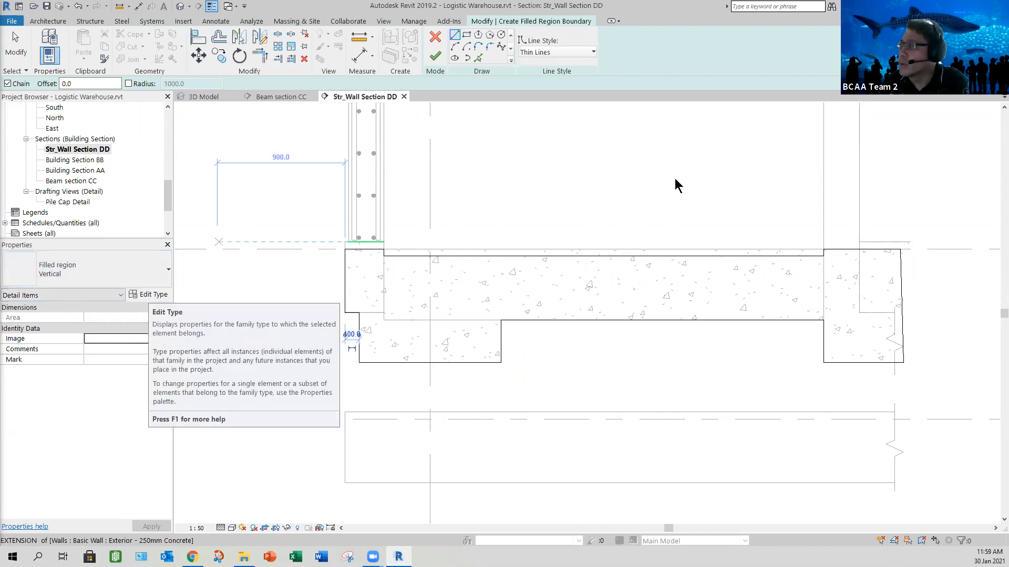
pyautogui.click(698, 69)
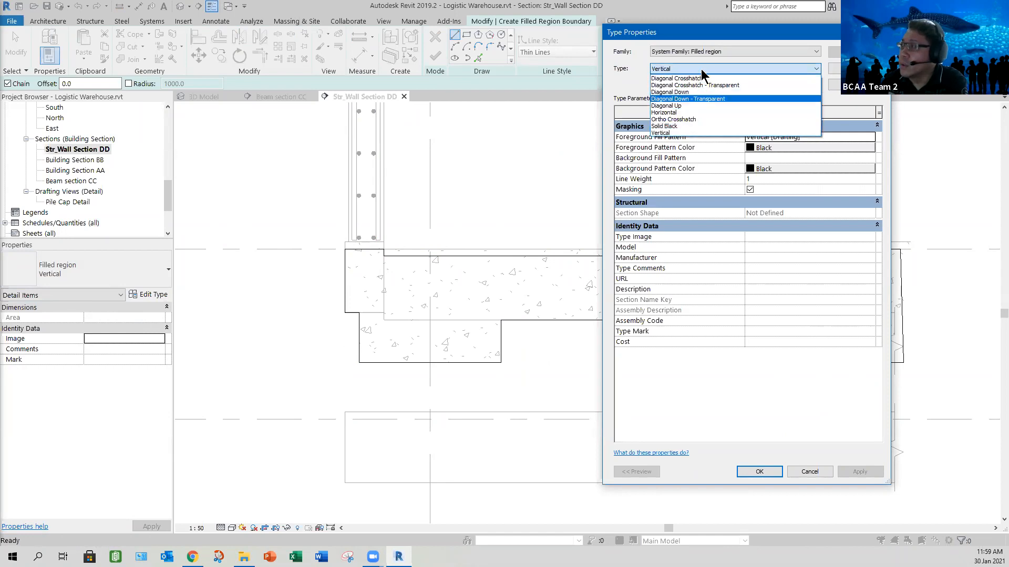
pyautogui.click(702, 73)
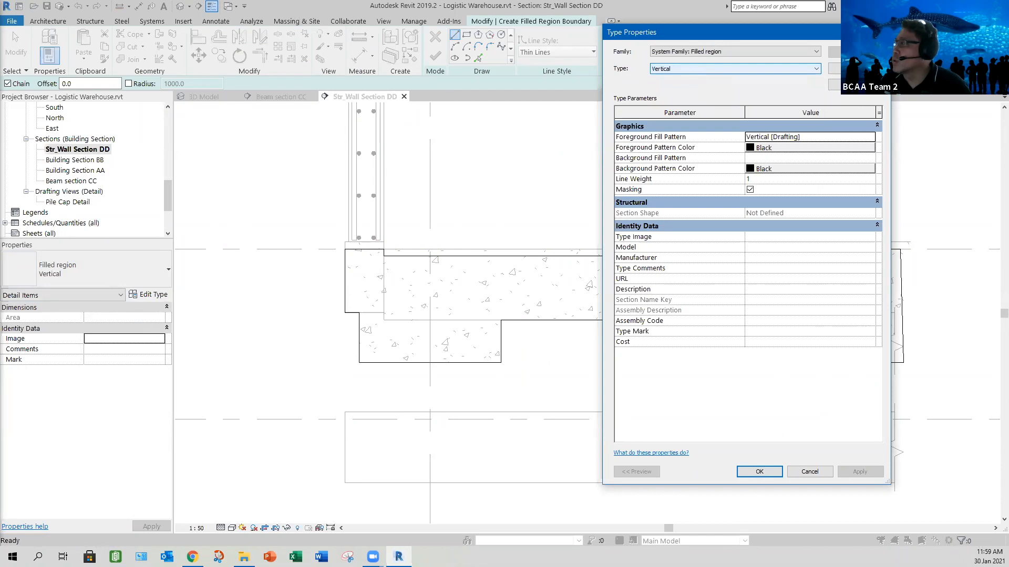
pyautogui.click(816, 69)
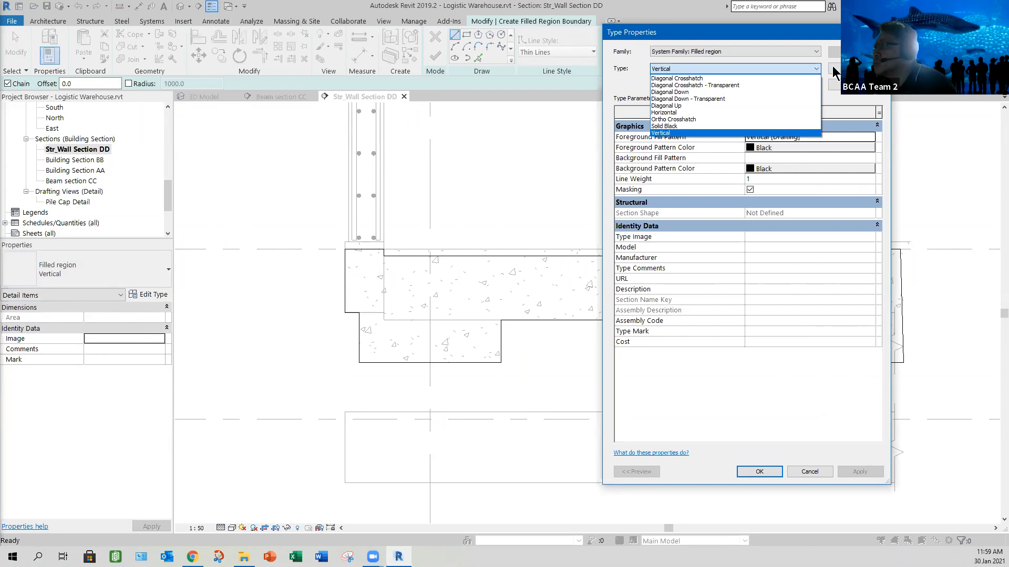
pyautogui.click(816, 69)
pyautogui.click(856, 69)
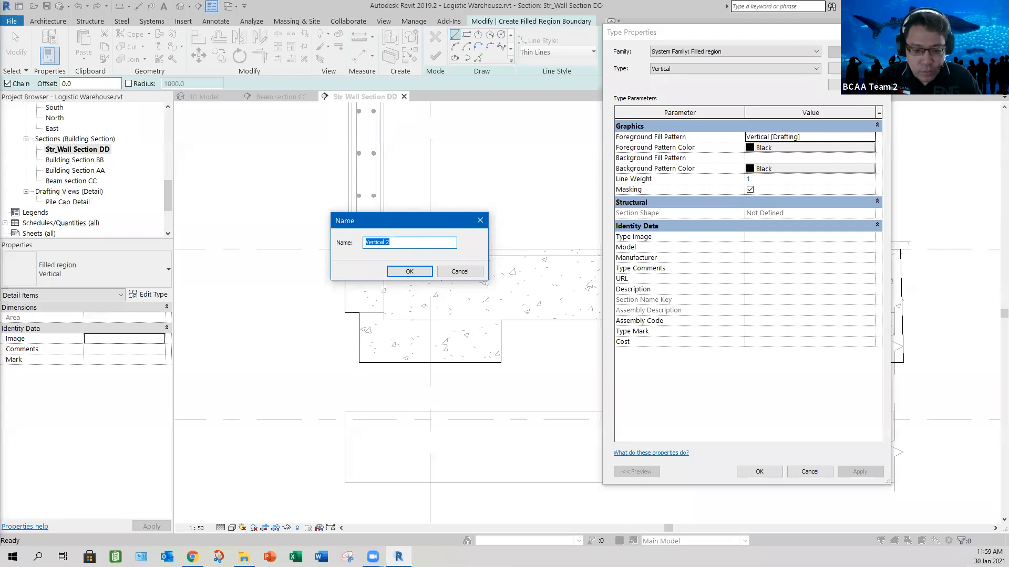
pyautogui.write('View')
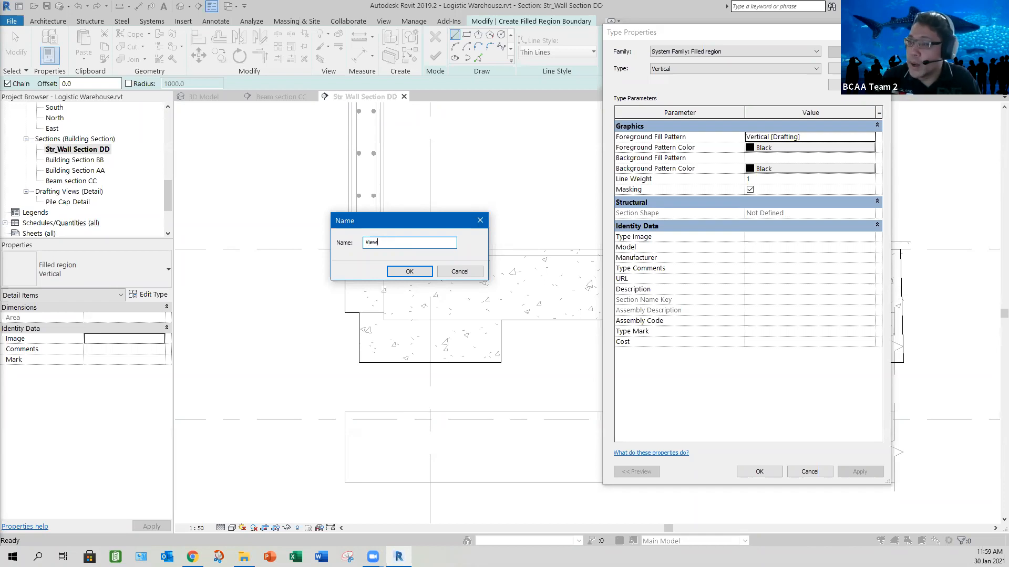
pyautogui.press('BackSpace')
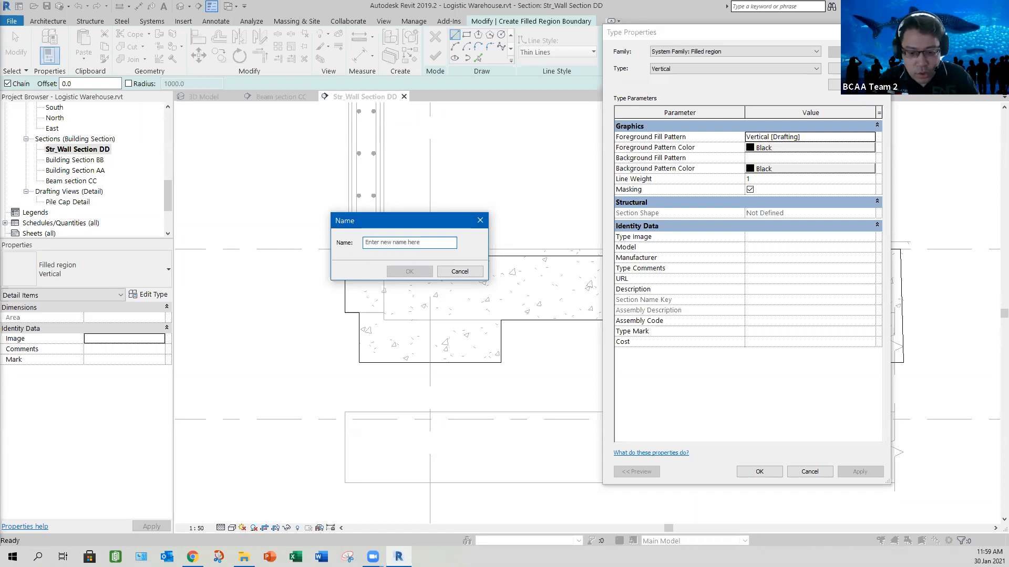
pyautogui.write('Str')
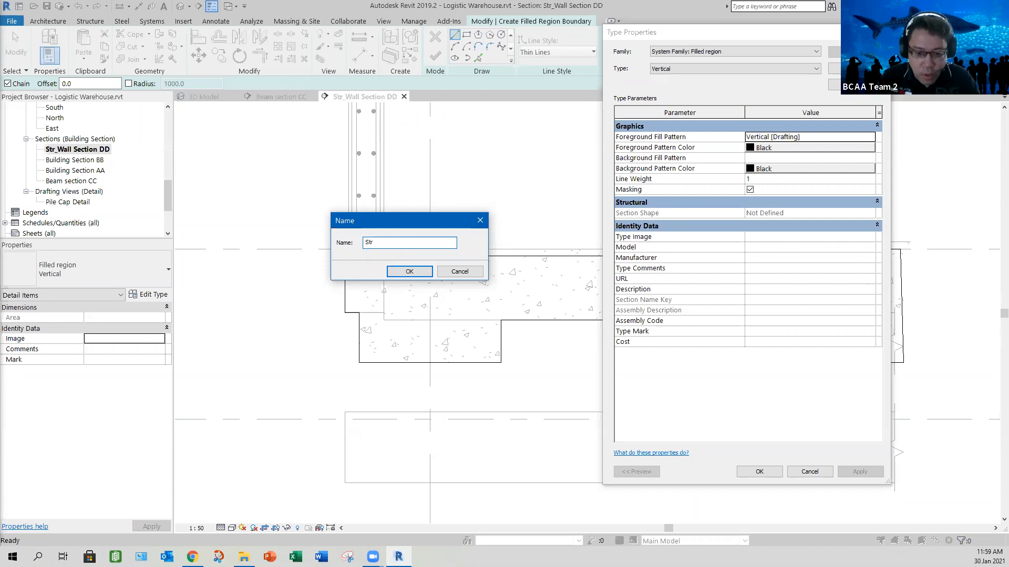
pyautogui.write('-Wall')
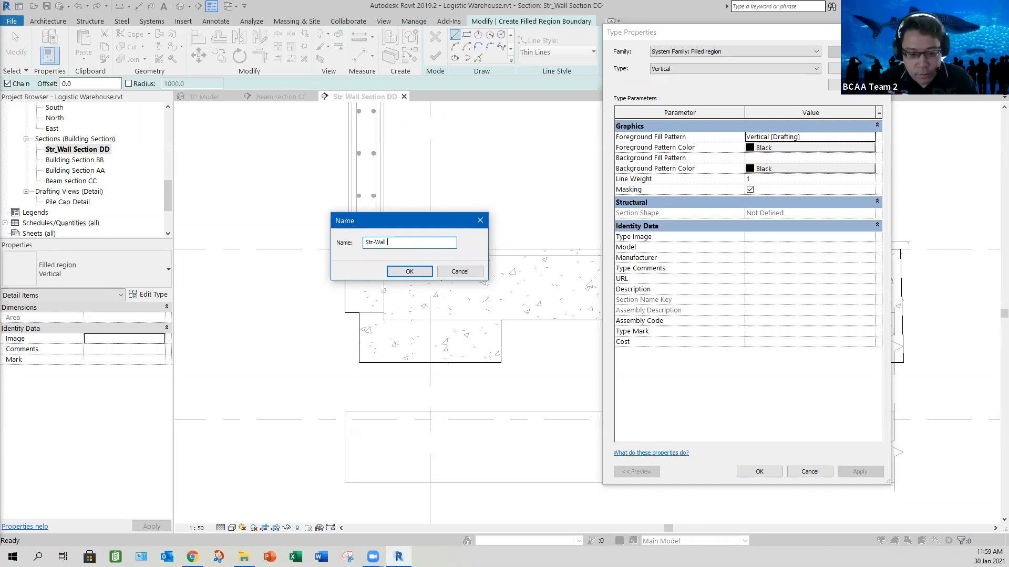
pyautogui.write(' Sect')
pyautogui.click(409, 272)
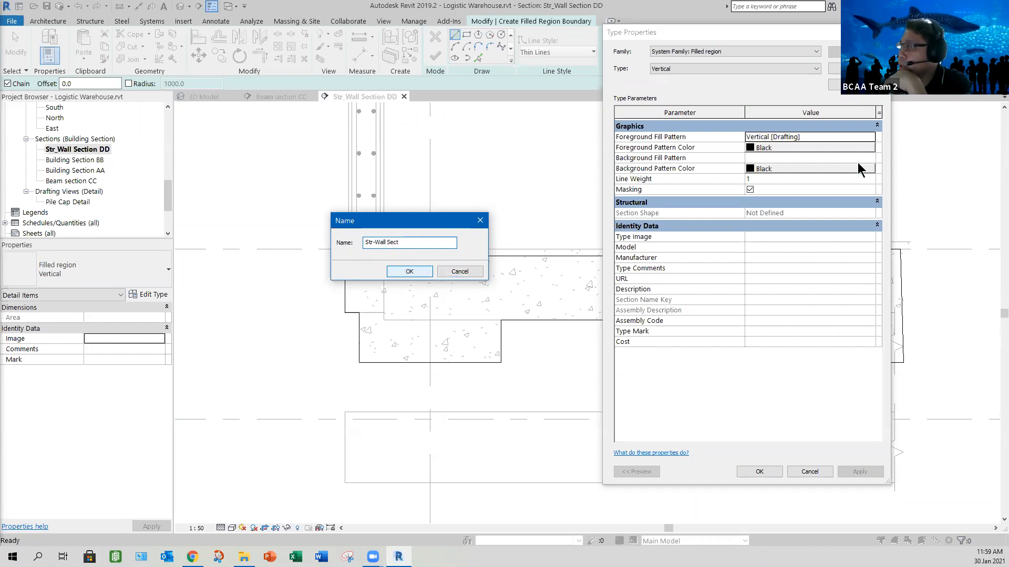
# - Set the foreground fill pattern of the Str-Wall Sect type to the Concrete drafting pattern and finish the filled region
pyautogui.click(870, 137)
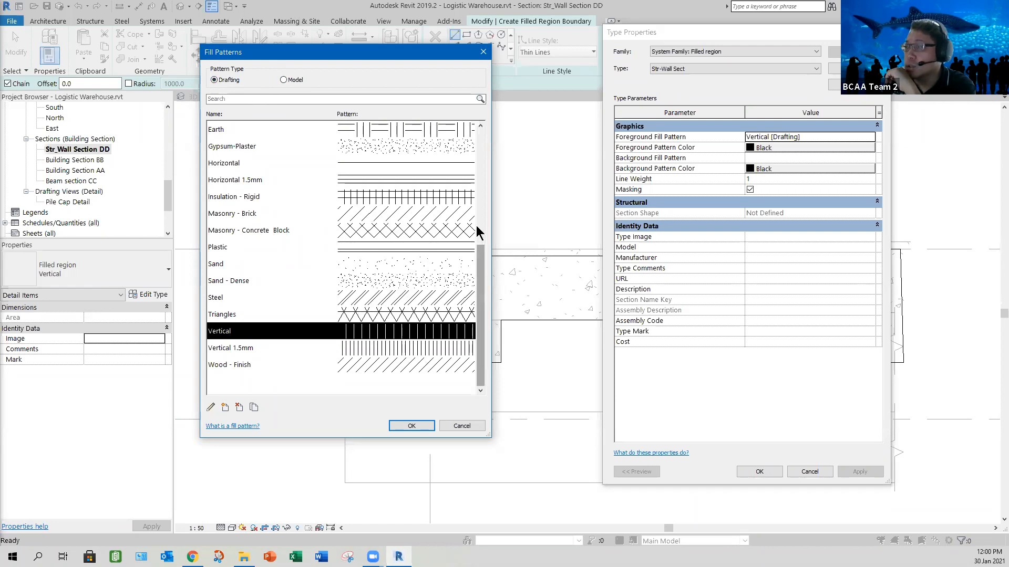
pyautogui.scroll(4, 227, 171)
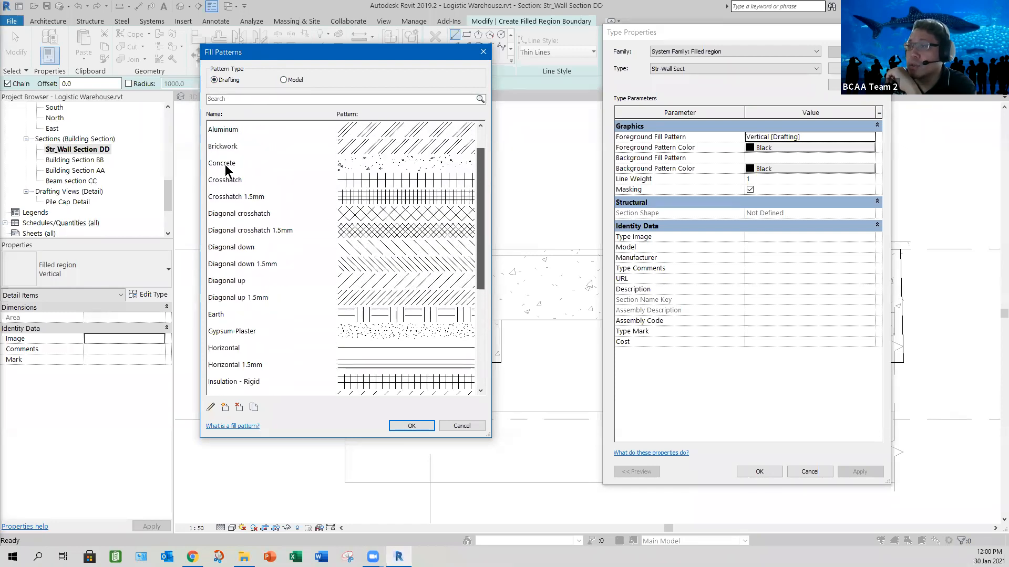
pyautogui.click(339, 164)
pyautogui.click(410, 426)
pyautogui.click(756, 472)
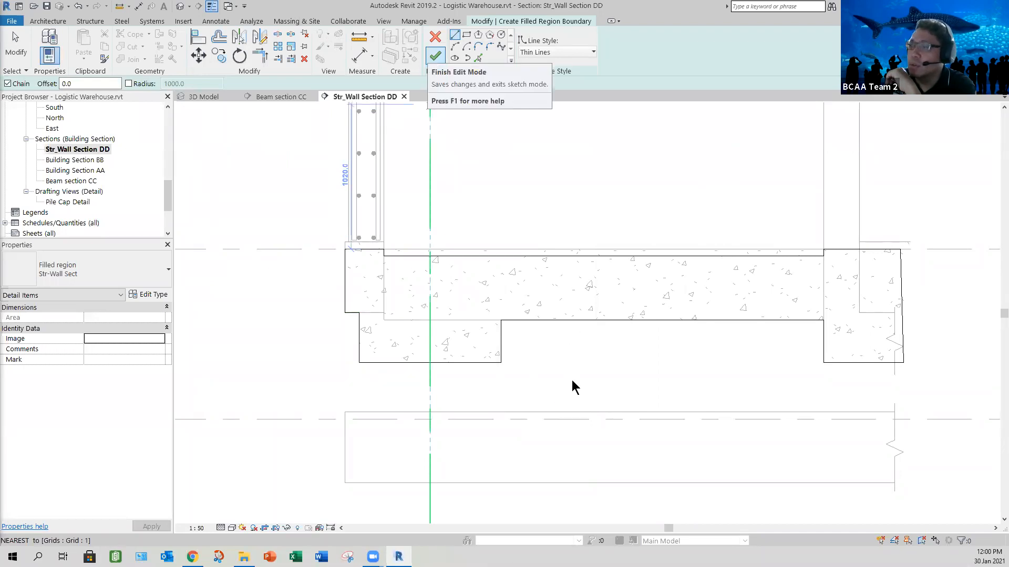
pyautogui.click(316, 327)
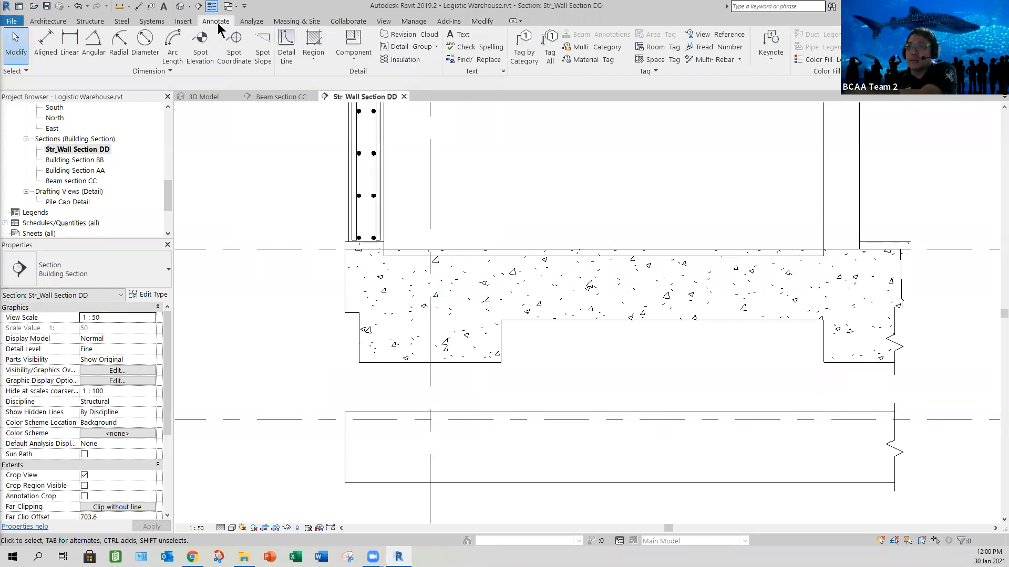
pyautogui.click(313, 67)
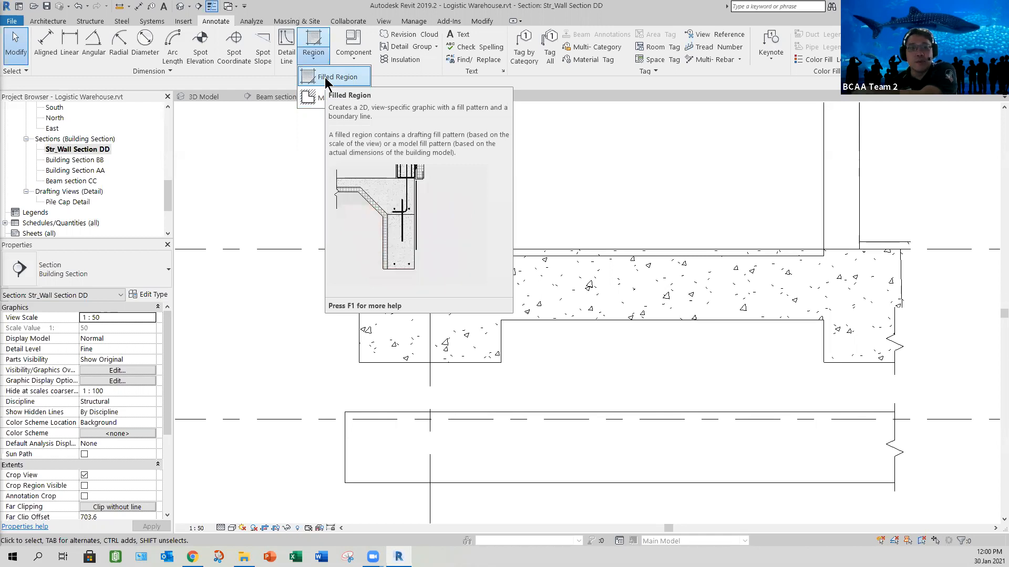
pyautogui.click(294, 146)
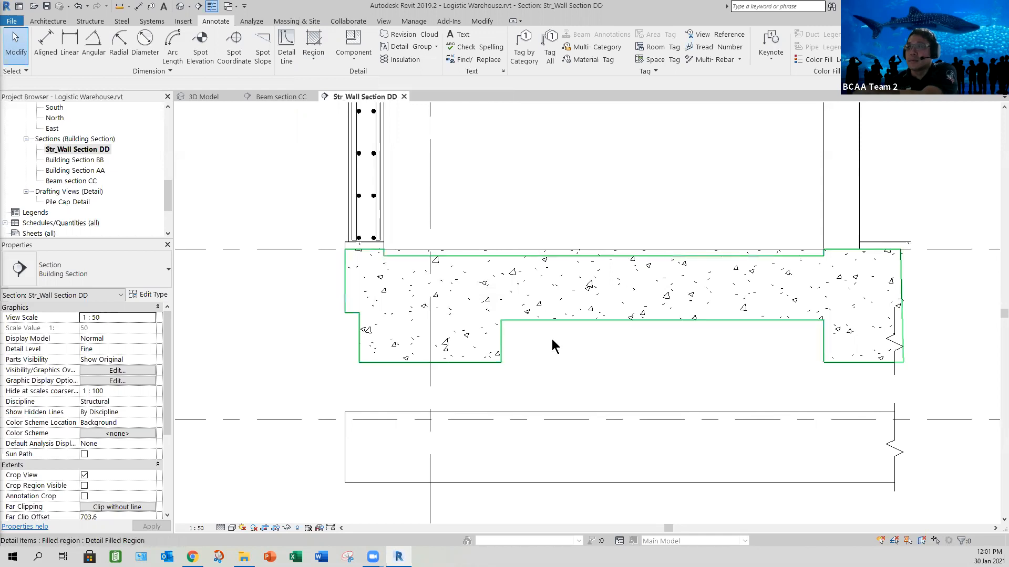
pyautogui.scroll(-3, 552, 342)
pyautogui.scroll(-1, 555, 355)
pyautogui.moveTo(562, 355); pyautogui.dragTo(512, 389, button='middle')
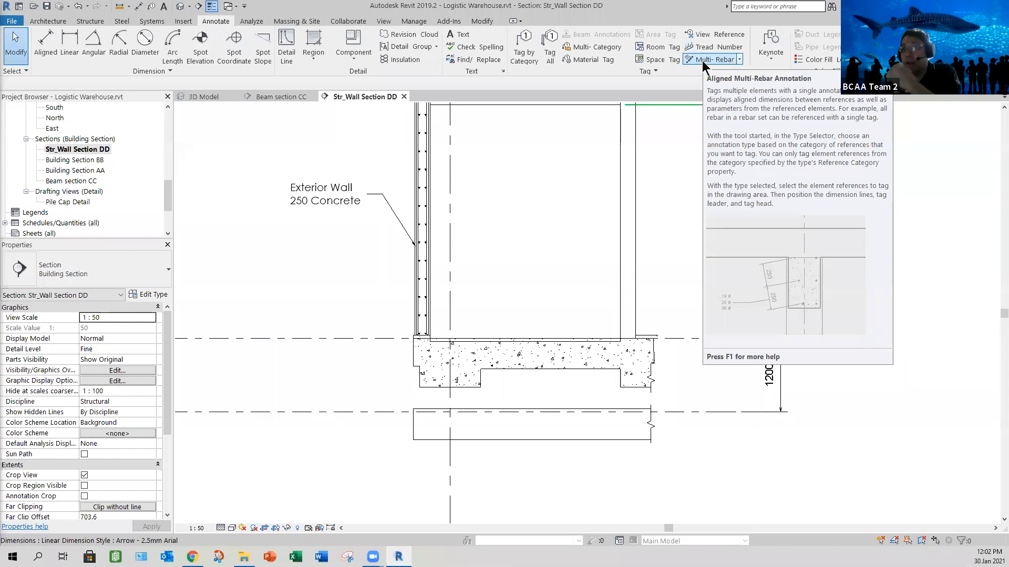
pyautogui.click(355, 58)
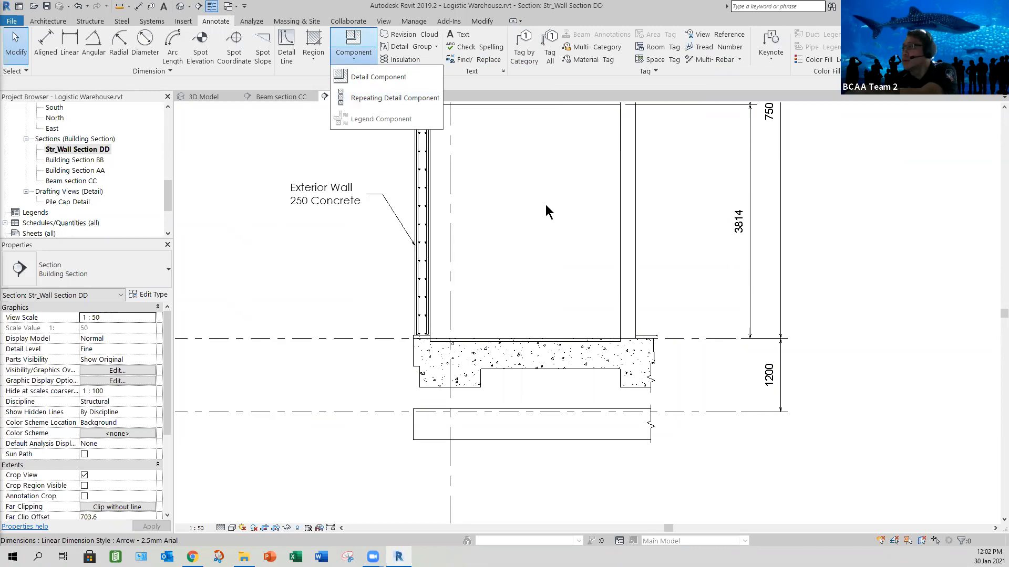
pyautogui.click(523, 191)
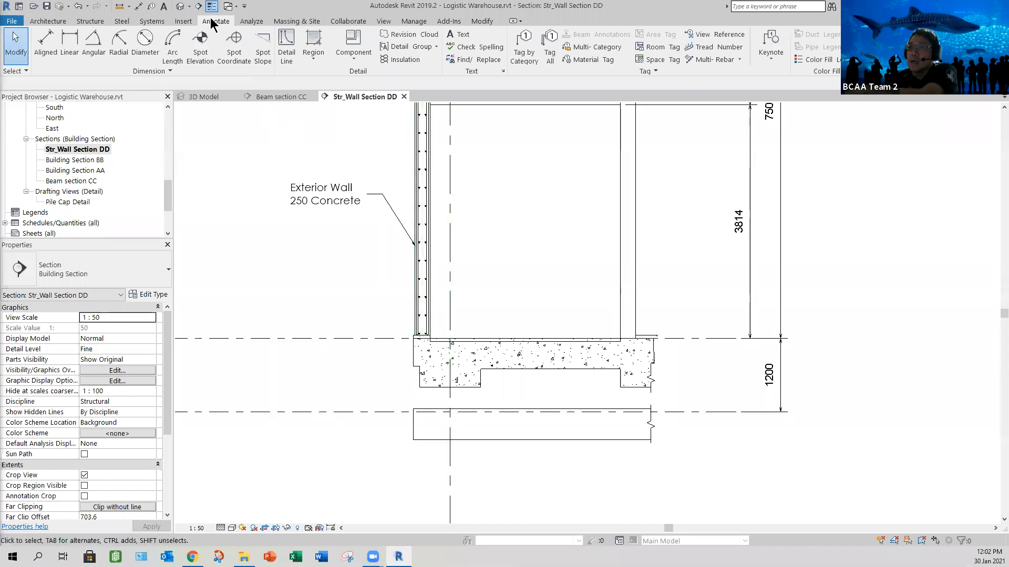
pyautogui.click(93, 23)
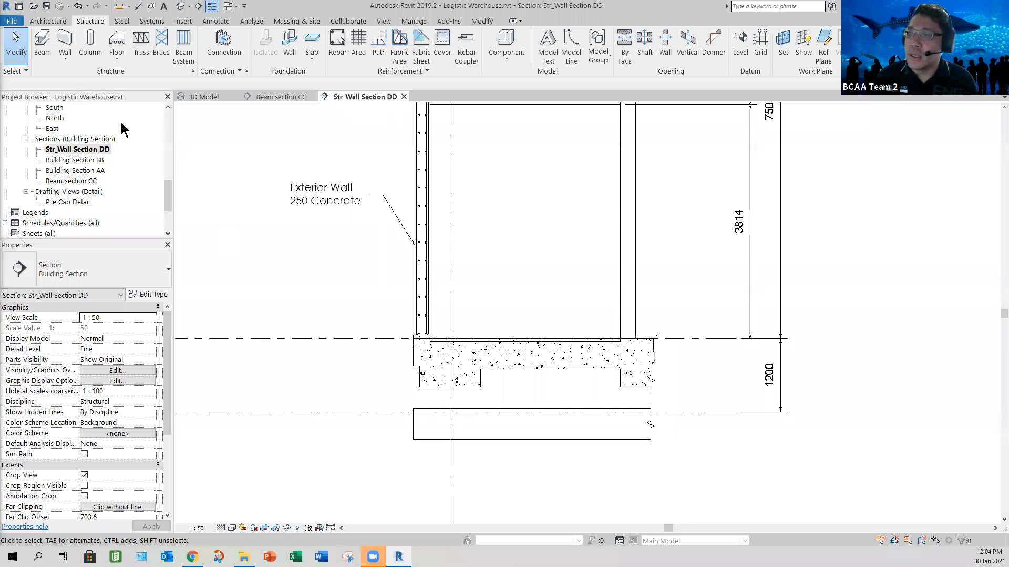
# - Dock the Properties palette and the Project Browser side by side at full height, revealing the views and sheets lists
pyautogui.moveTo(340, 303); pyautogui.dragTo(290, 269)
pyautogui.moveTo(294, 206); pyautogui.dragTo(252, 159)
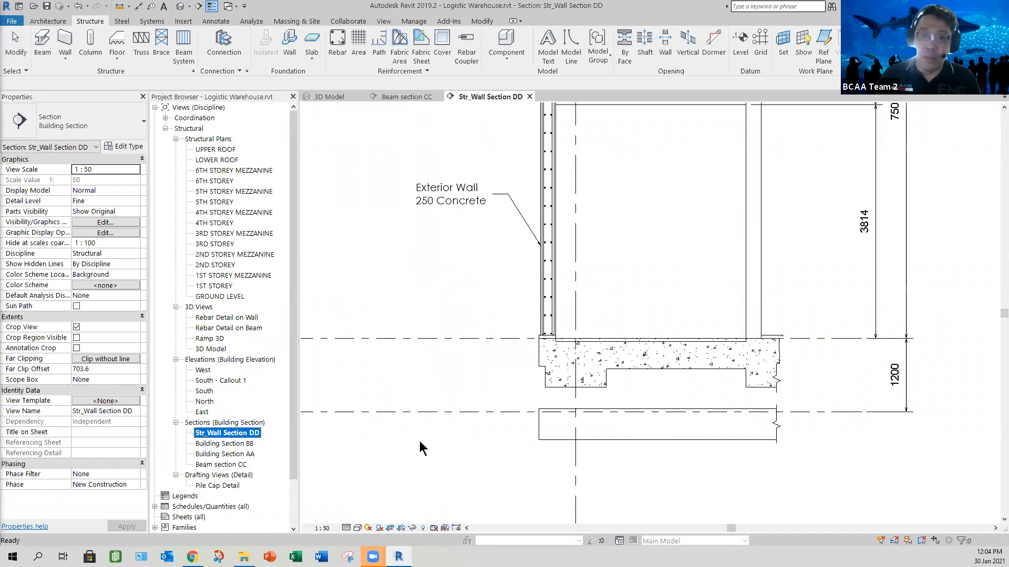
pyautogui.click(457, 359)
pyautogui.scroll(-1, 457, 360)
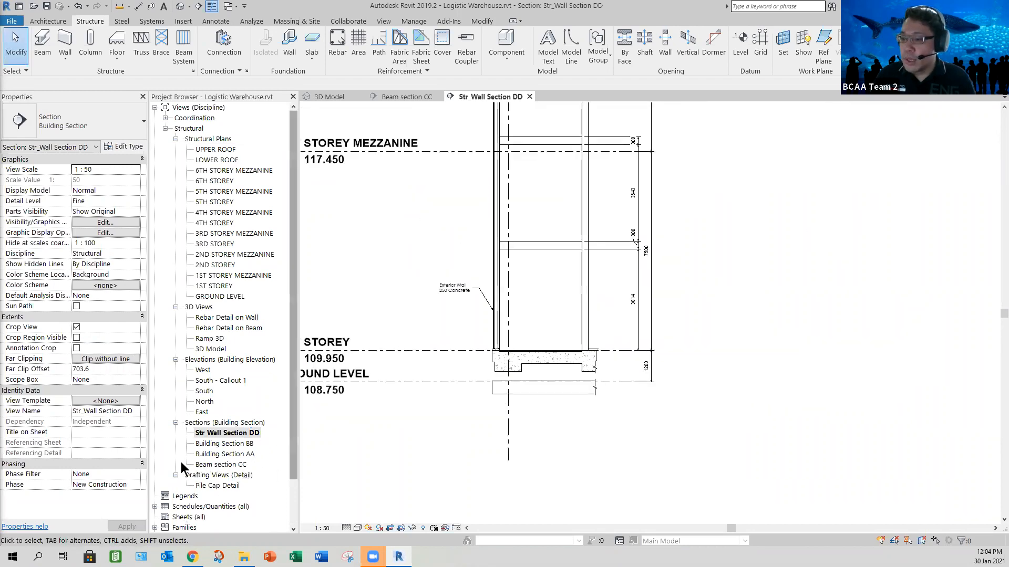
pyautogui.scroll(-2, 182, 468)
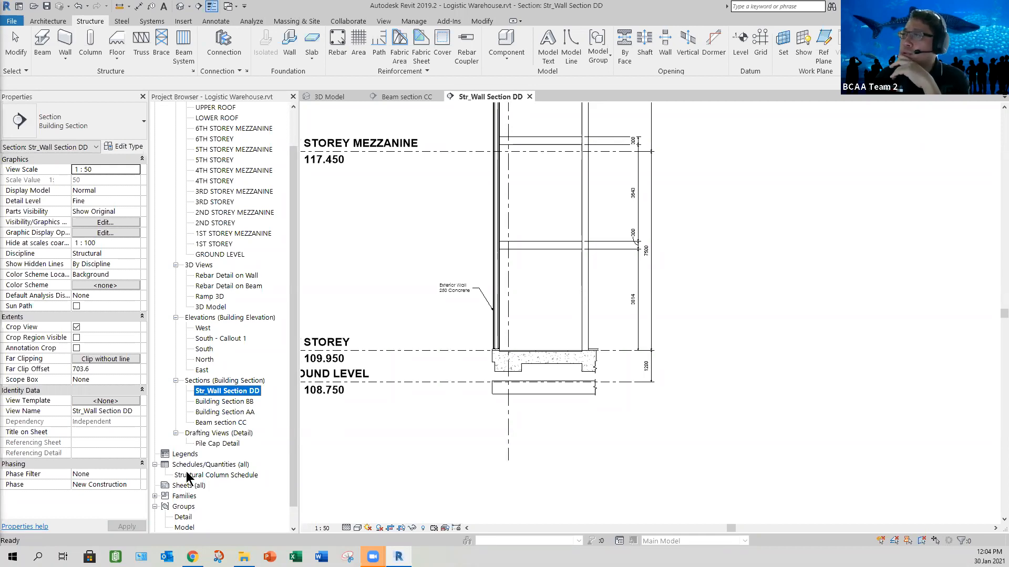
# - Create a new sheet with the A1 metric titleblock
pyautogui.click(385, 22)
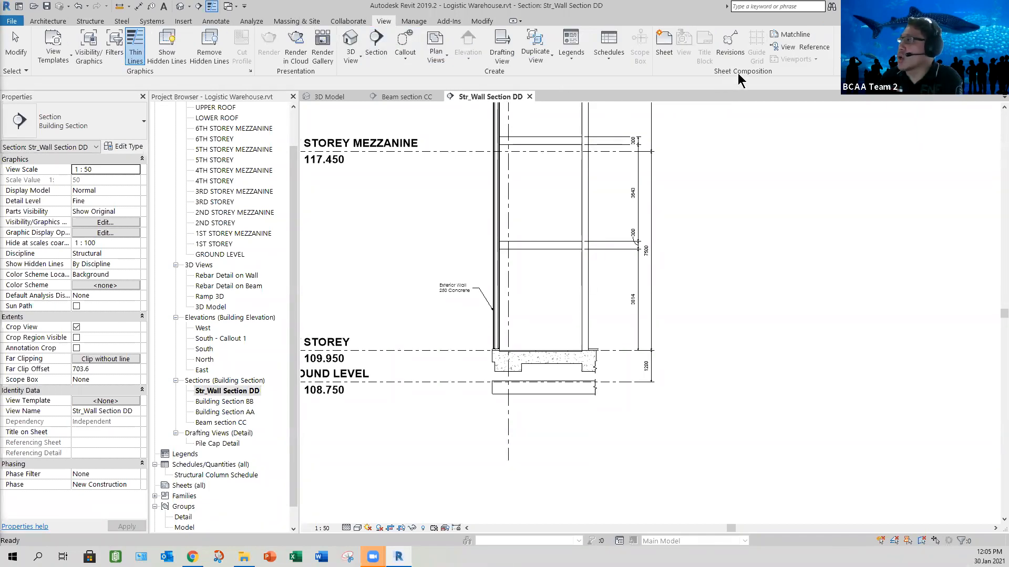
pyautogui.click(664, 47)
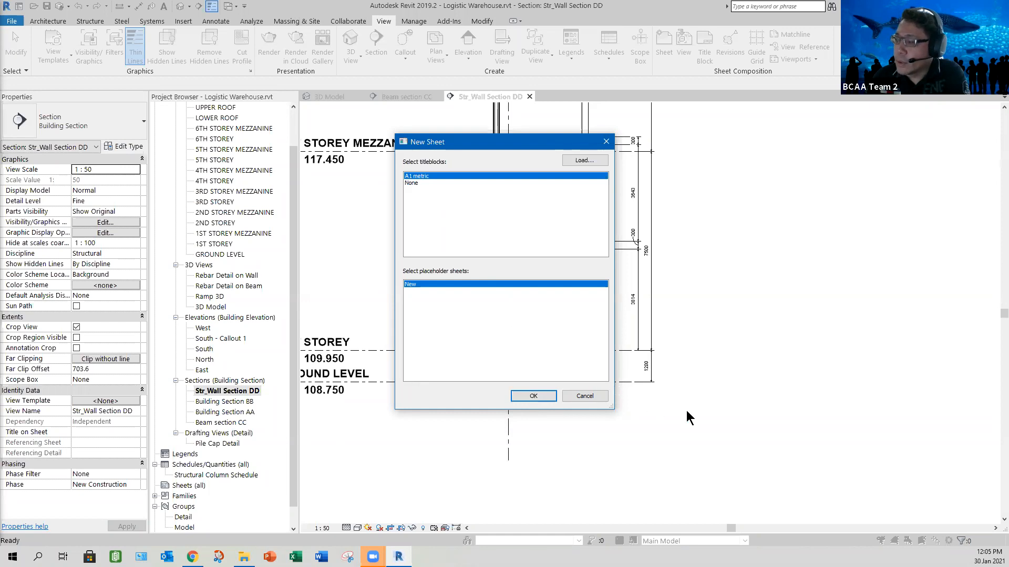
pyautogui.press('Return')
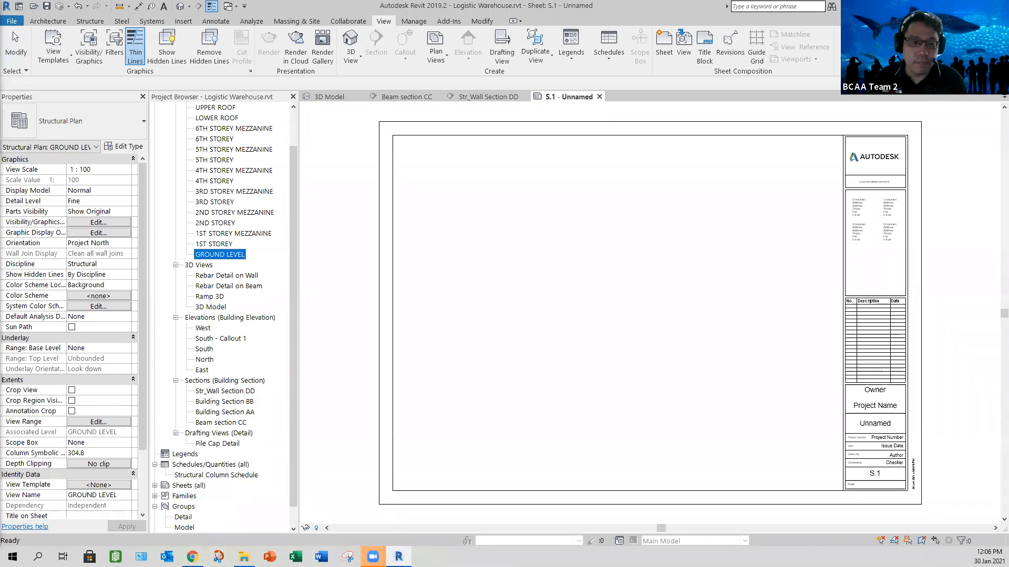
pyautogui.click(374, 557)
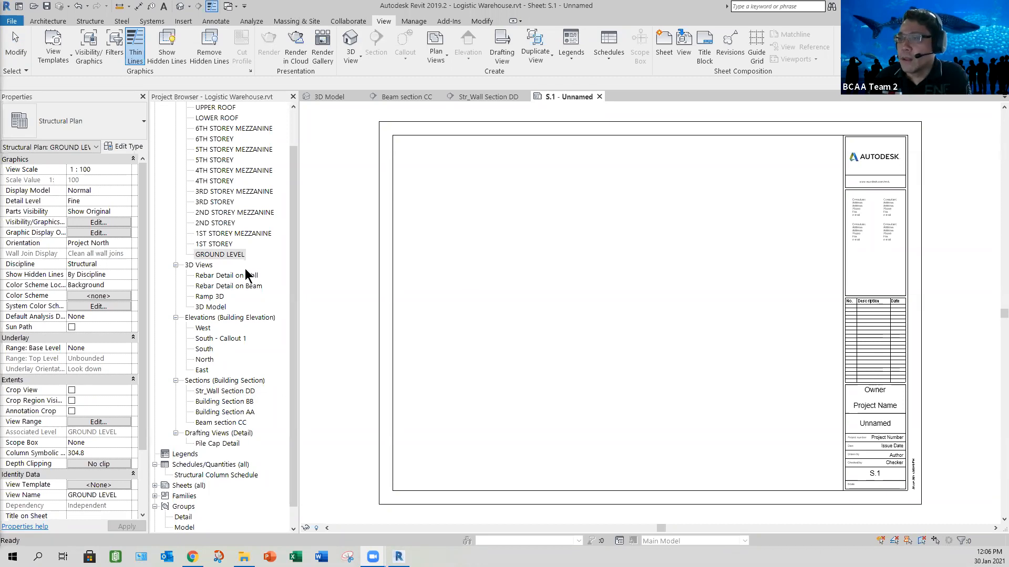
pyautogui.click(213, 244)
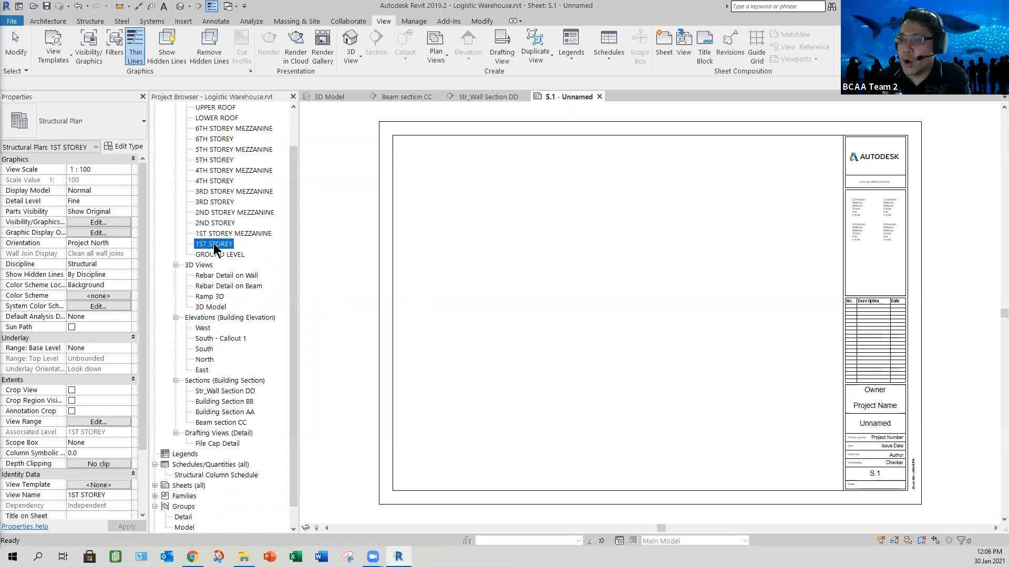
pyautogui.moveTo(213, 244); pyautogui.dragTo(481, 281)
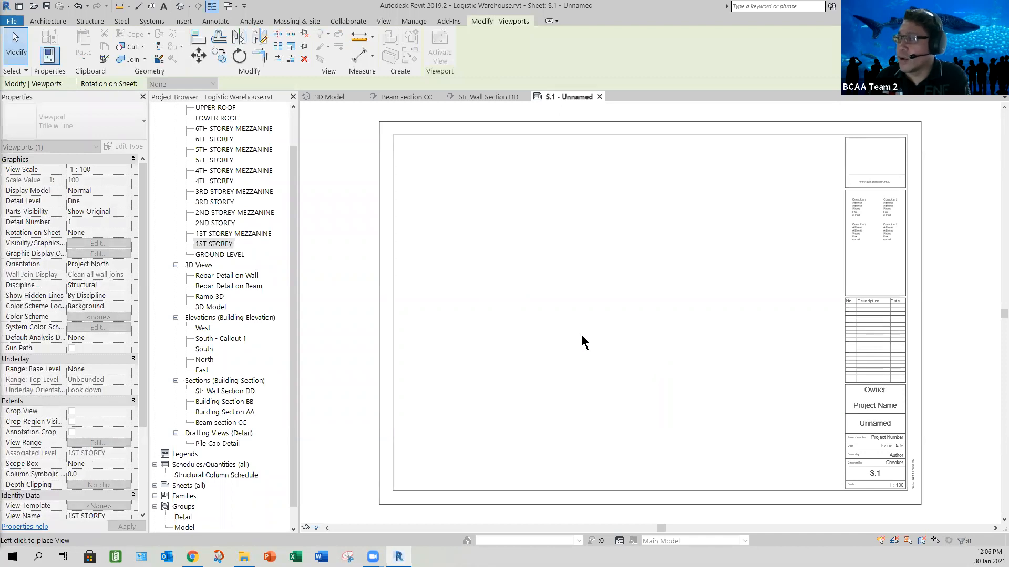
pyautogui.scroll(-4, 581, 337)
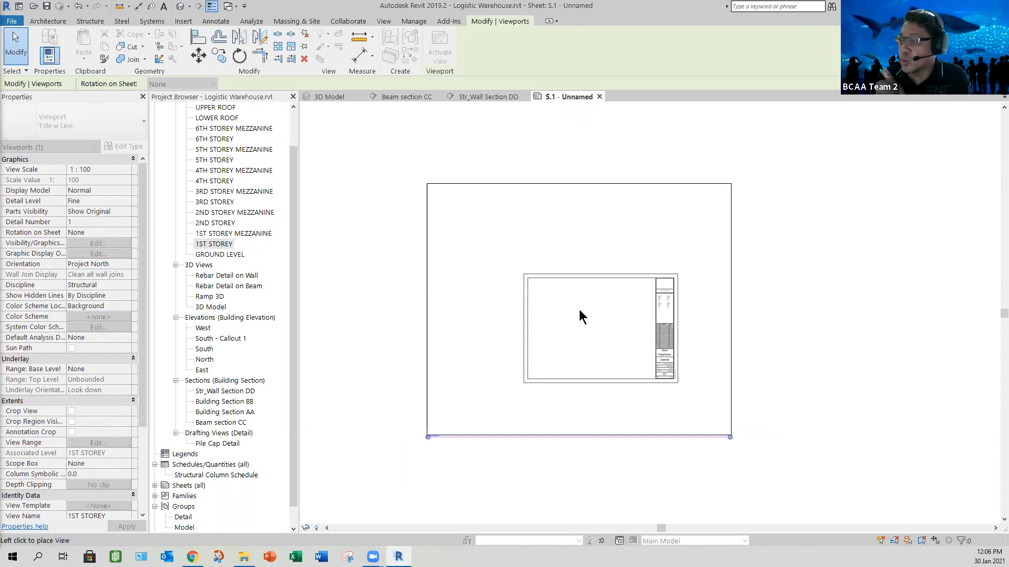
pyautogui.press('Escape')
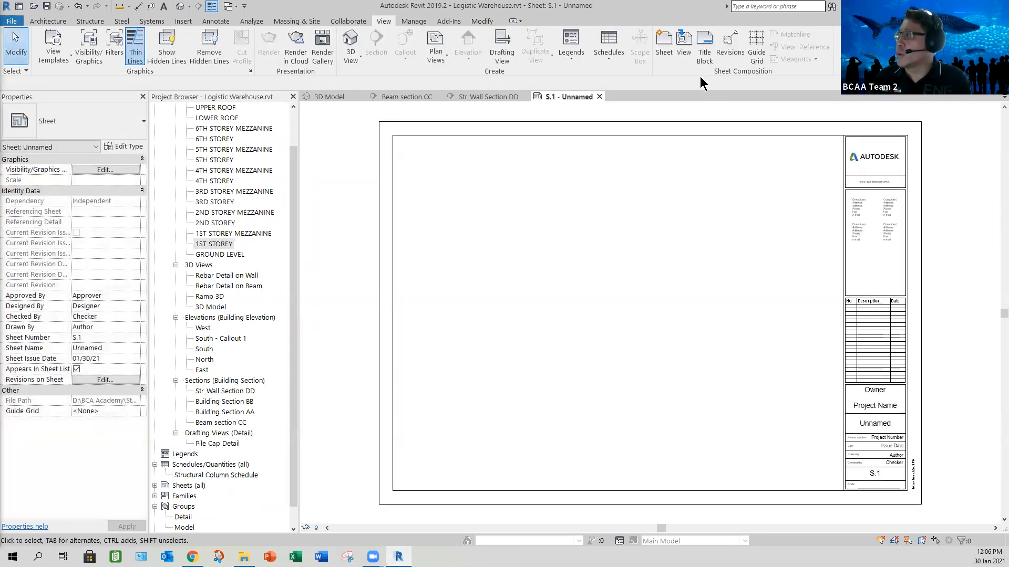
# - Place the 1ST STOREY structural plan view on sheet S.1
pyautogui.click(682, 58)
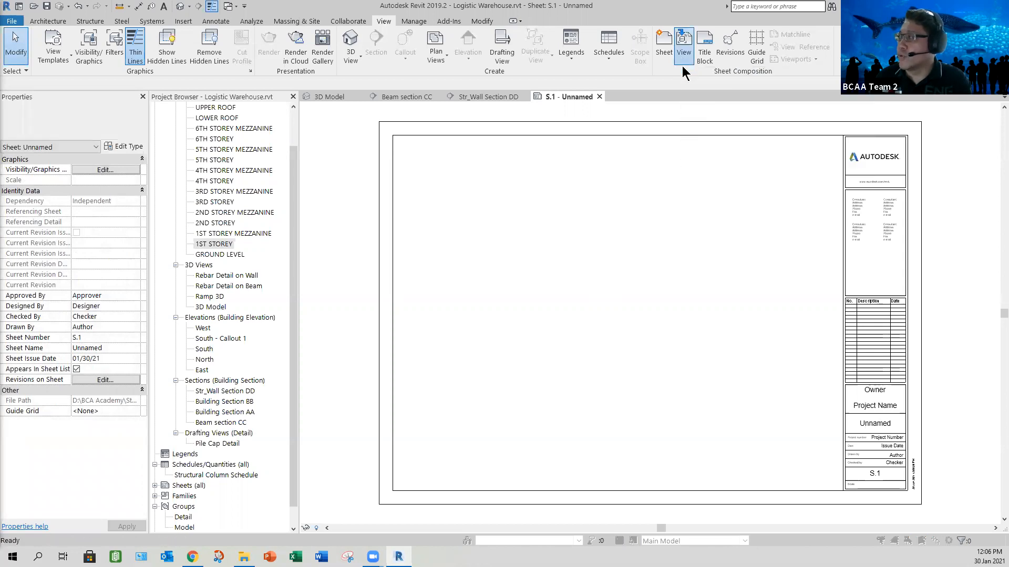
pyautogui.moveTo(574, 231); pyautogui.dragTo(570, 288)
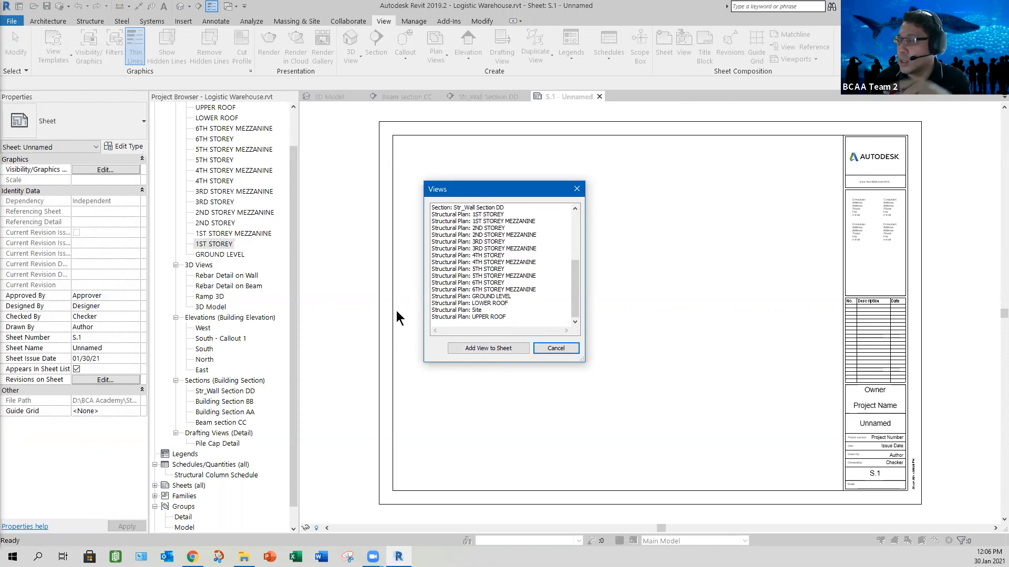
pyautogui.moveTo(573, 288); pyautogui.dragTo(571, 272)
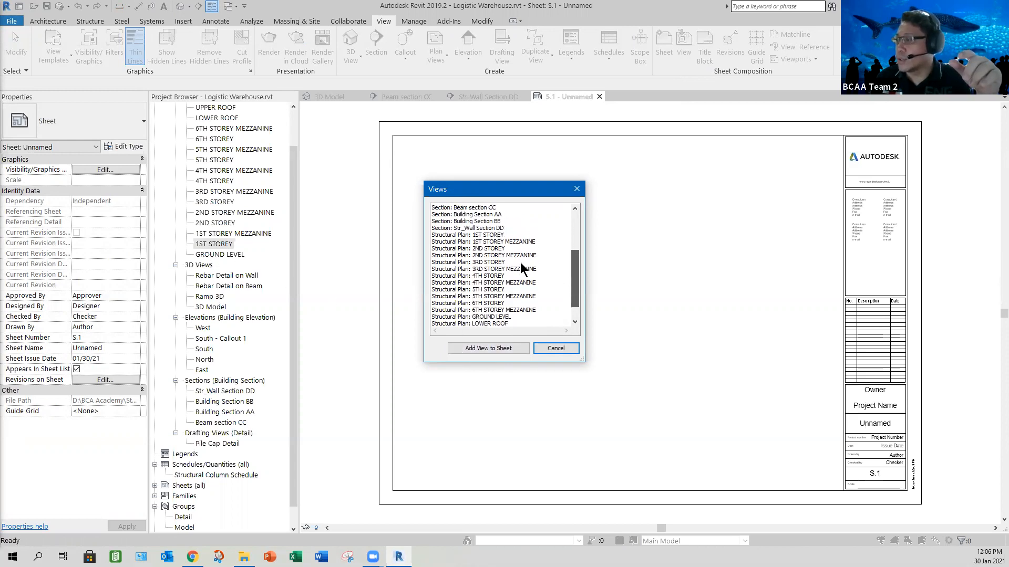
pyautogui.click(486, 240)
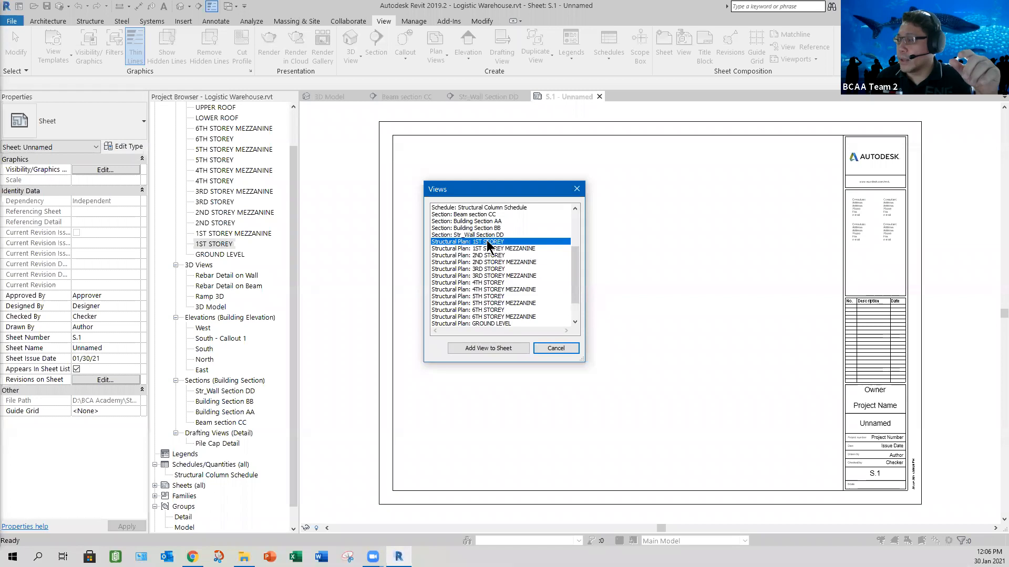
pyautogui.click(490, 349)
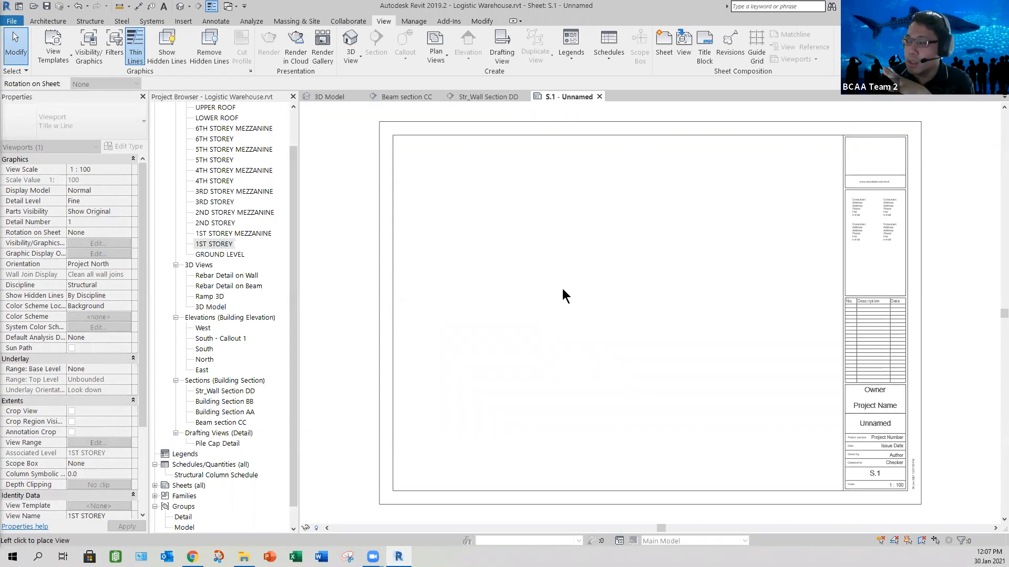
pyautogui.scroll(-5, 563, 294)
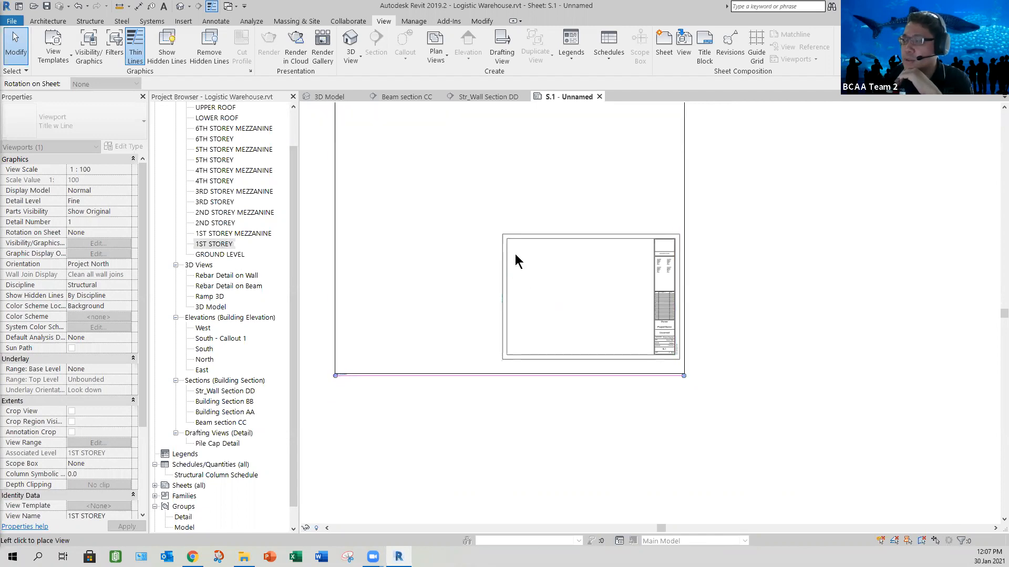
pyautogui.click(547, 270)
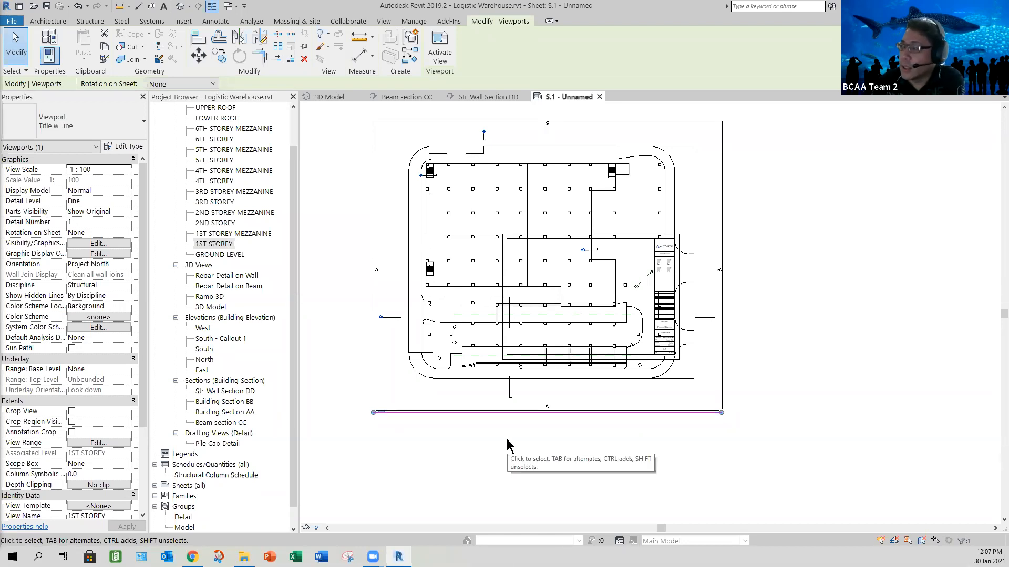
pyautogui.click(543, 460)
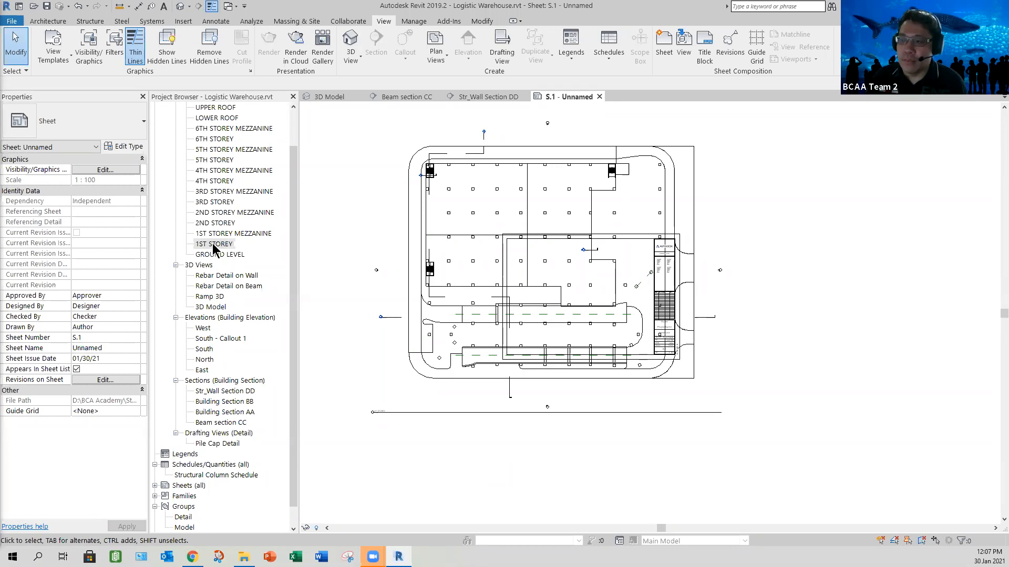
# - Activate the 1ST STOREY plan's viewport on sheet S.1 so the view can be edited from the sheet
pyautogui.doubleClick(214, 245)
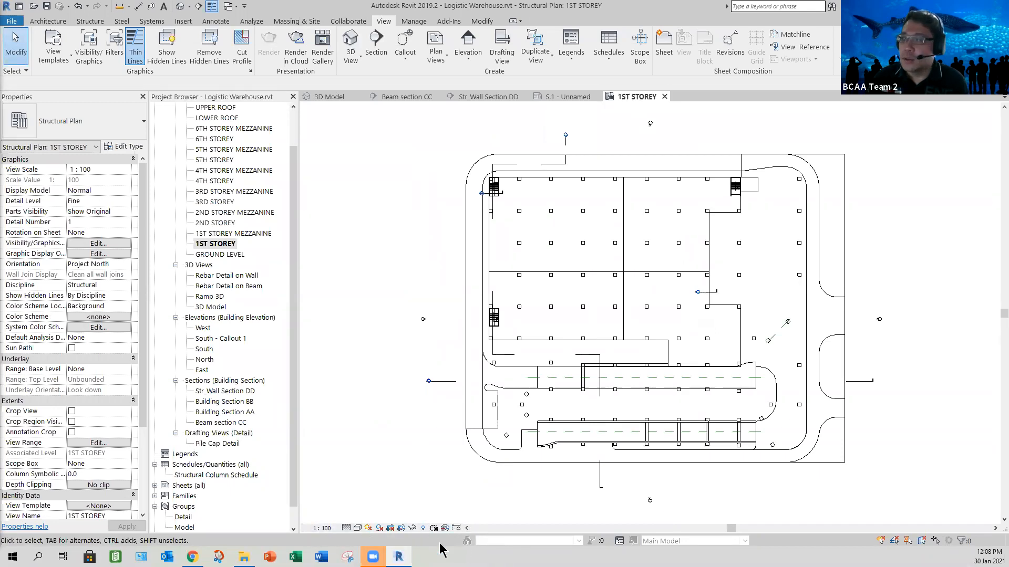
pyautogui.click(665, 97)
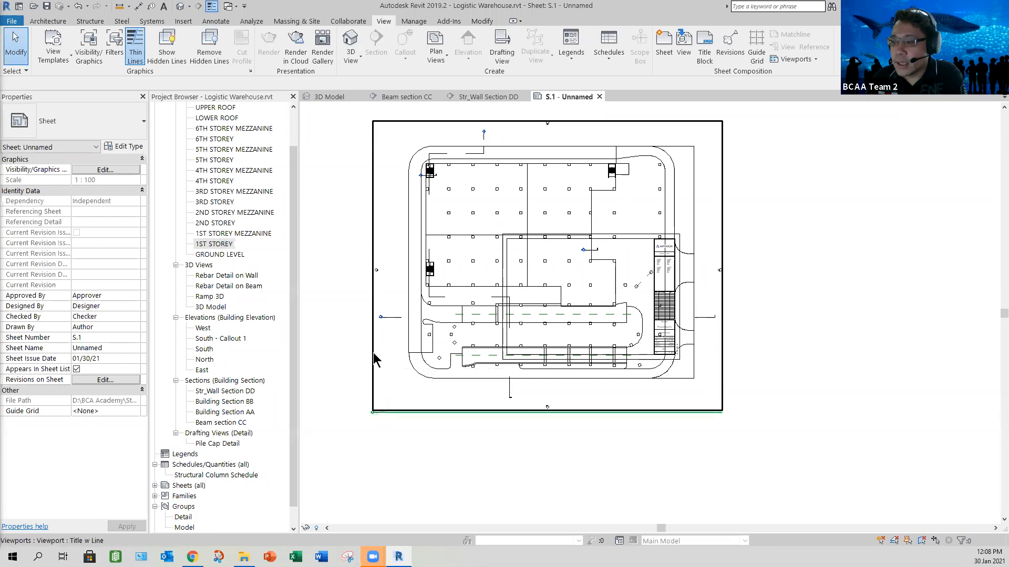
pyautogui.click(327, 395)
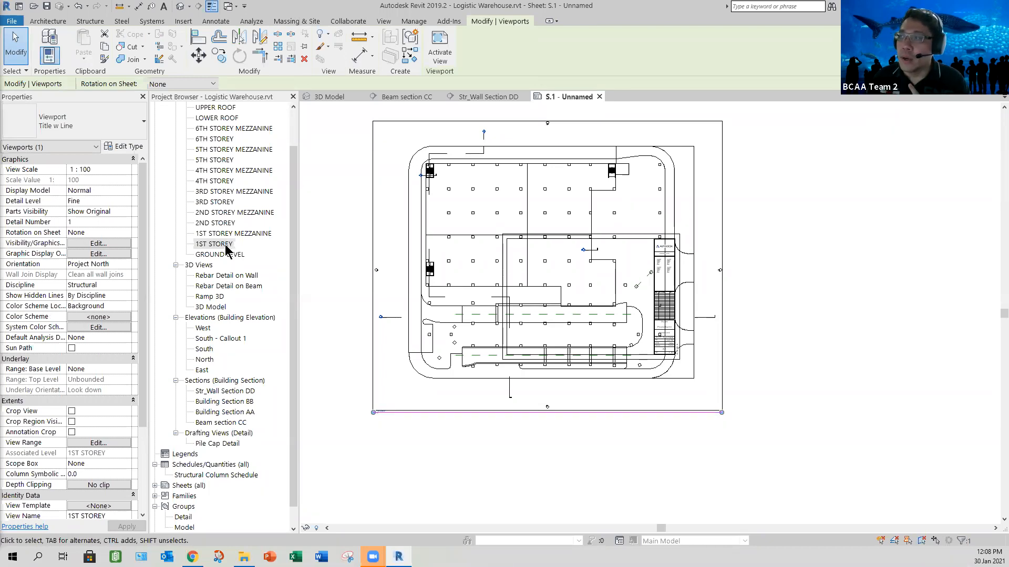
pyautogui.rightClick(736, 224)
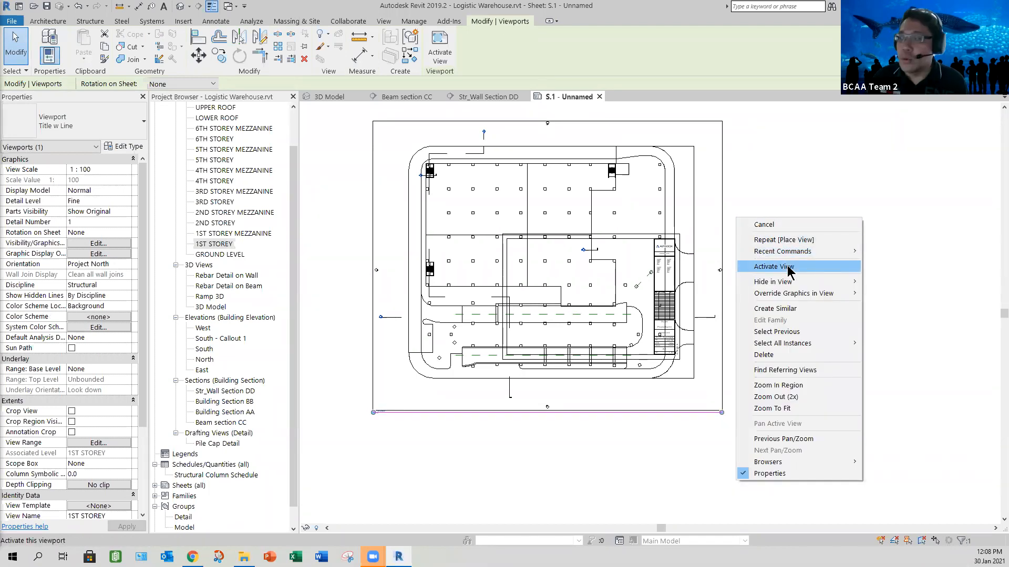
pyautogui.click(790, 270)
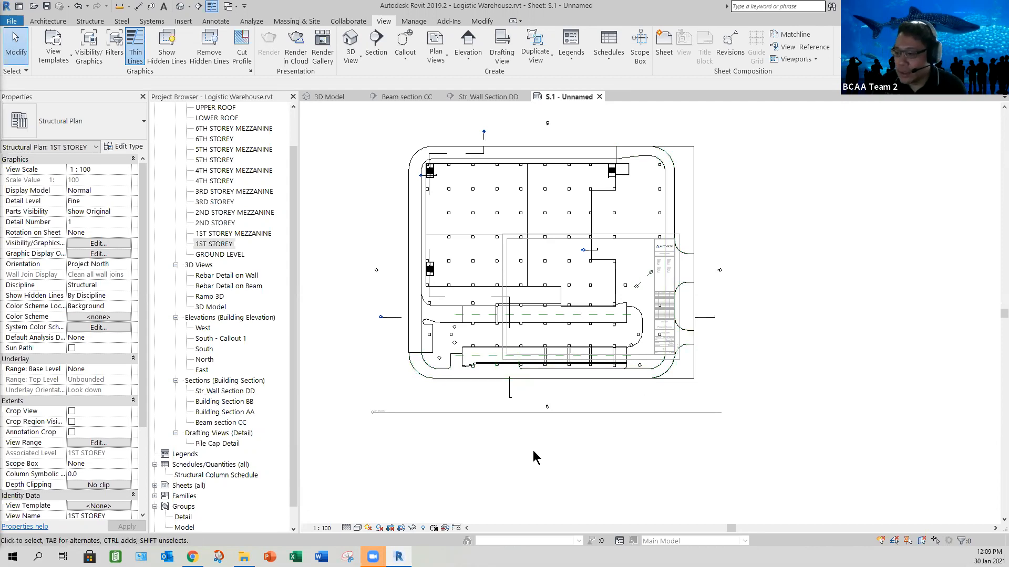
# - Try a 1:200 scale on the activated 1ST STOREY plan and replace it with a custom 1:250 scale with its display name enabled
pyautogui.click(322, 528)
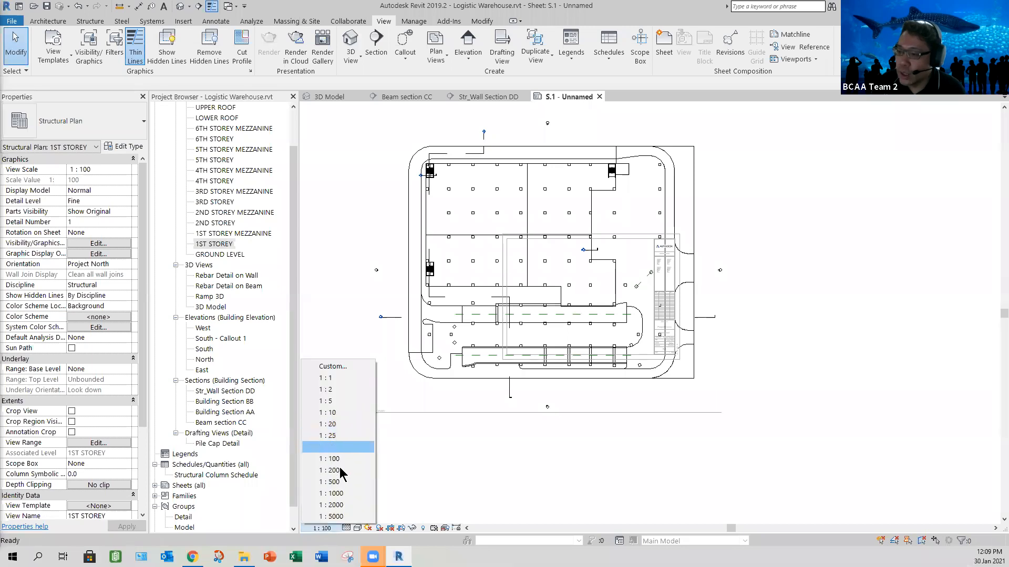
pyautogui.click(487, 450)
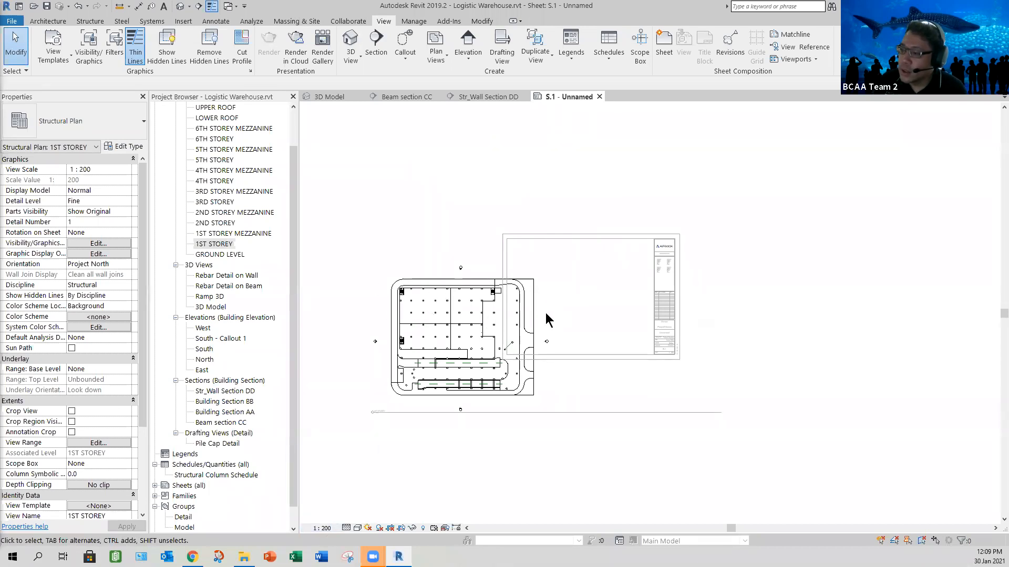
pyautogui.click(323, 529)
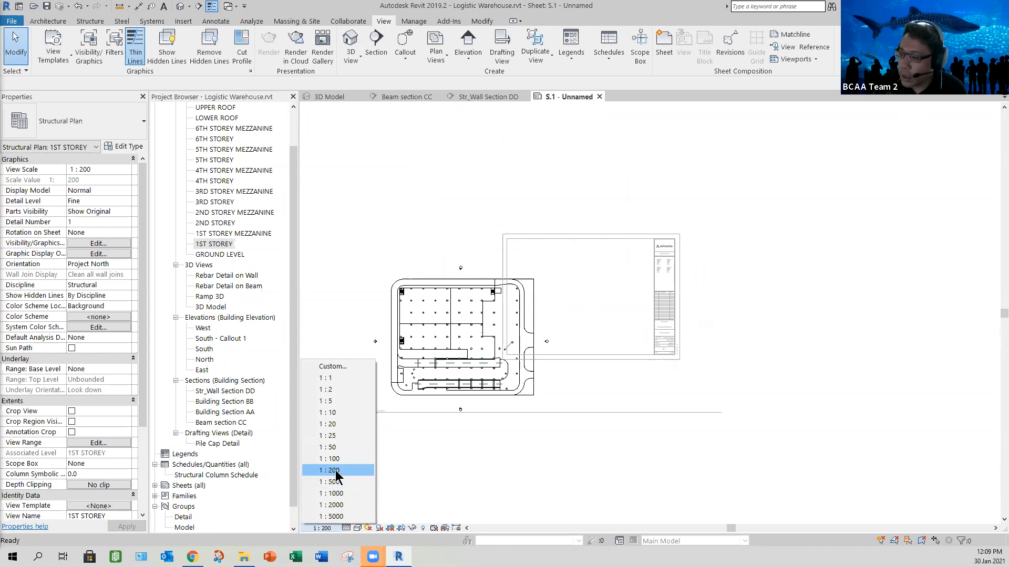
pyautogui.click(334, 367)
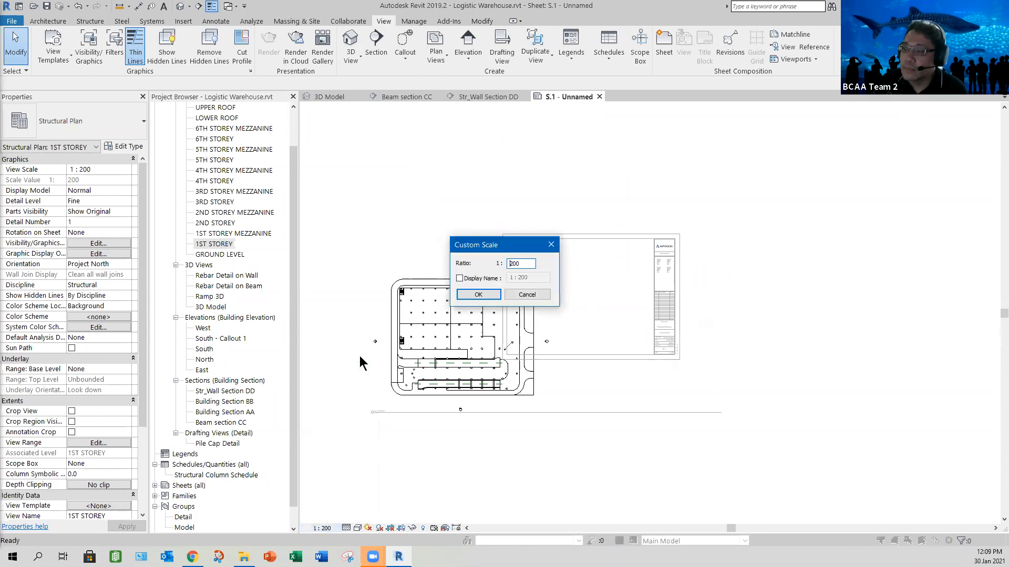
pyautogui.moveTo(525, 264); pyautogui.dragTo(500, 268)
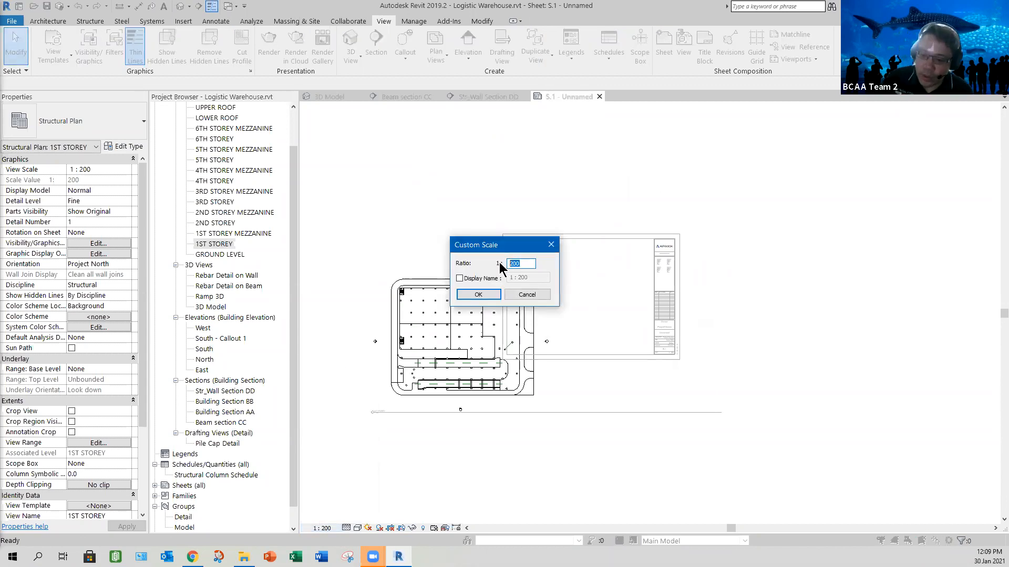
pyautogui.write('250')
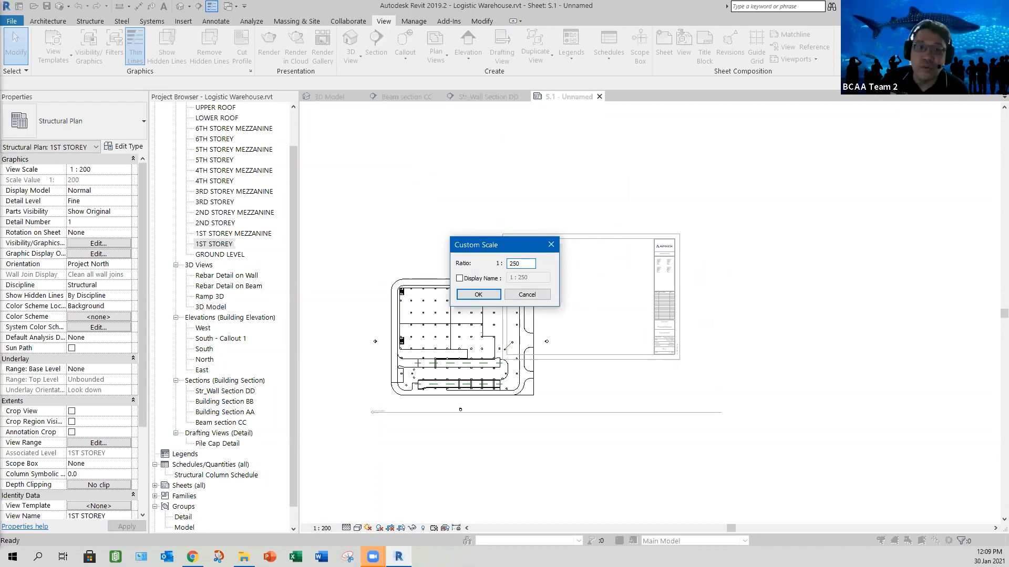
pyautogui.click(460, 278)
pyautogui.moveTo(525, 278); pyautogui.dragTo(512, 278)
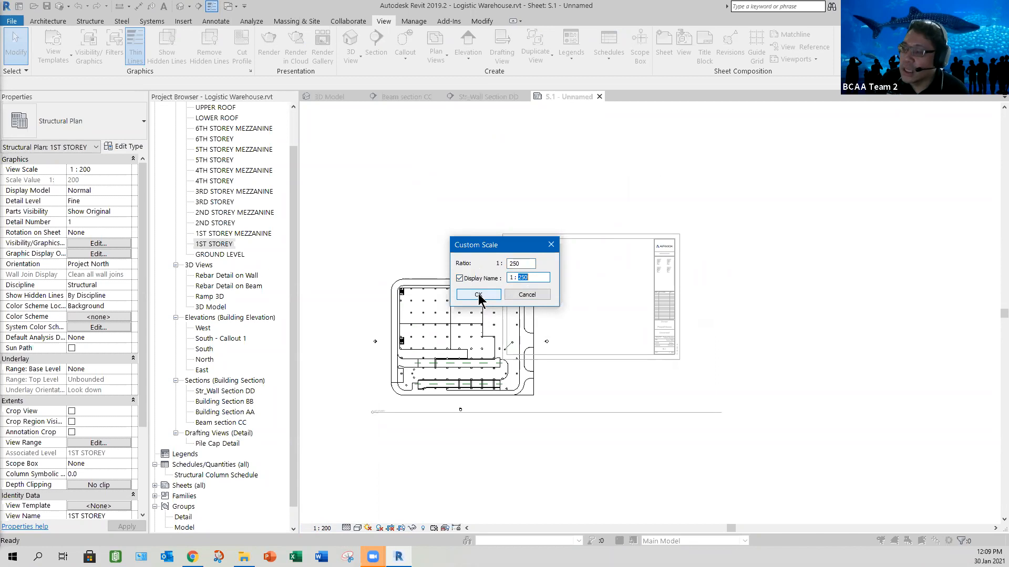
pyautogui.press('Return')
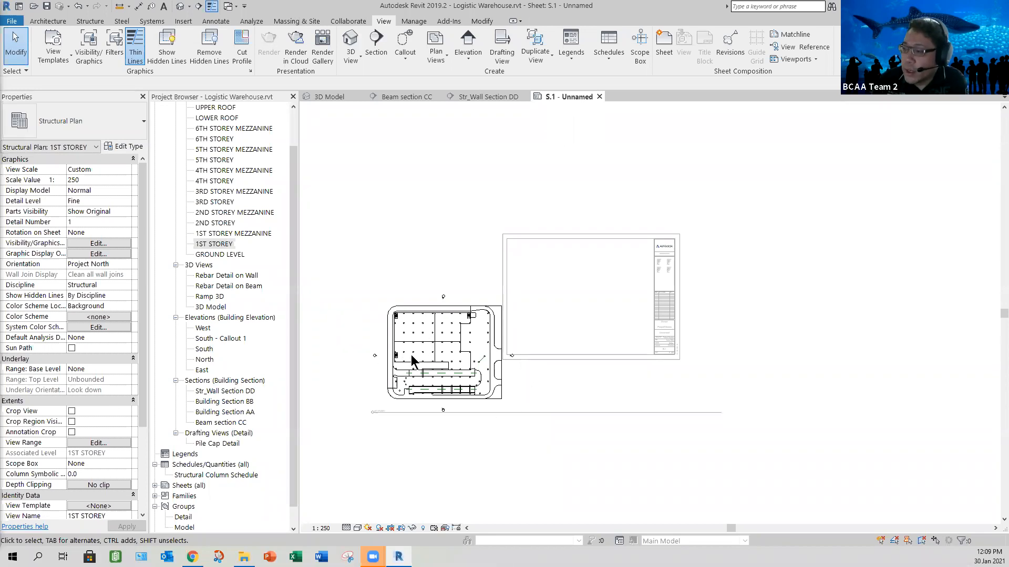
# - Deactivate the 1ST STOREY view and move its viewport and view title inside the sheet's drawing border
pyautogui.scroll(3, 396, 354)
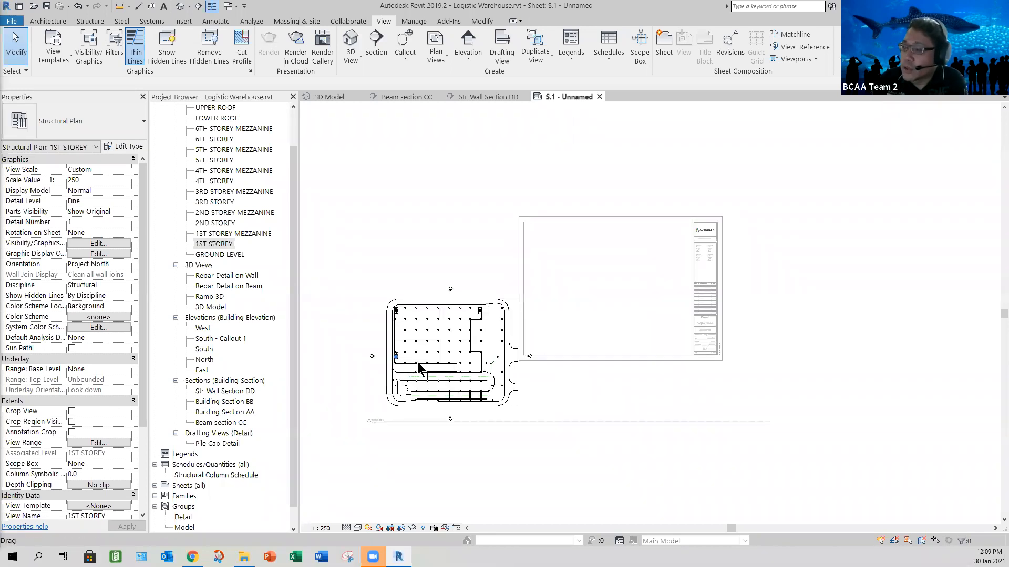
pyautogui.scroll(-2, 421, 371)
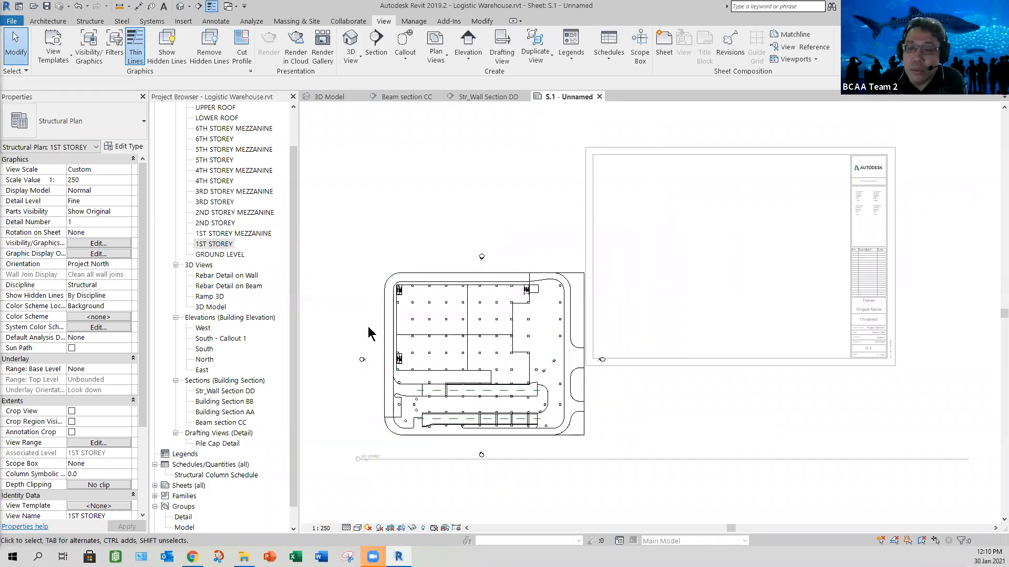
pyautogui.rightClick(437, 227)
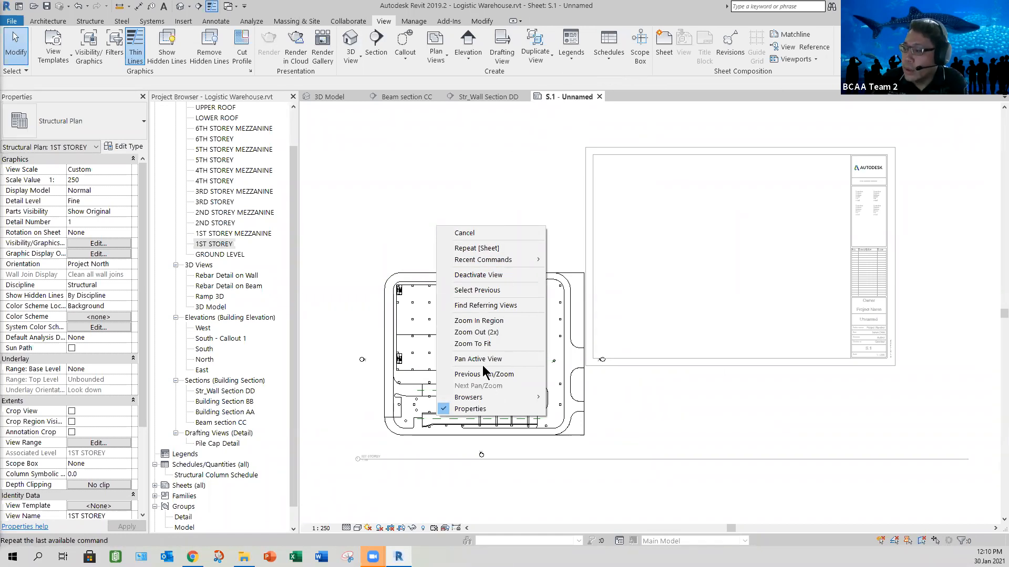
pyautogui.click(478, 275)
pyautogui.moveTo(430, 252); pyautogui.dragTo(666, 162)
pyautogui.click(685, 417)
pyautogui.moveTo(685, 417); pyautogui.dragTo(512, 461, button='middle')
pyautogui.scroll(1, 512, 445)
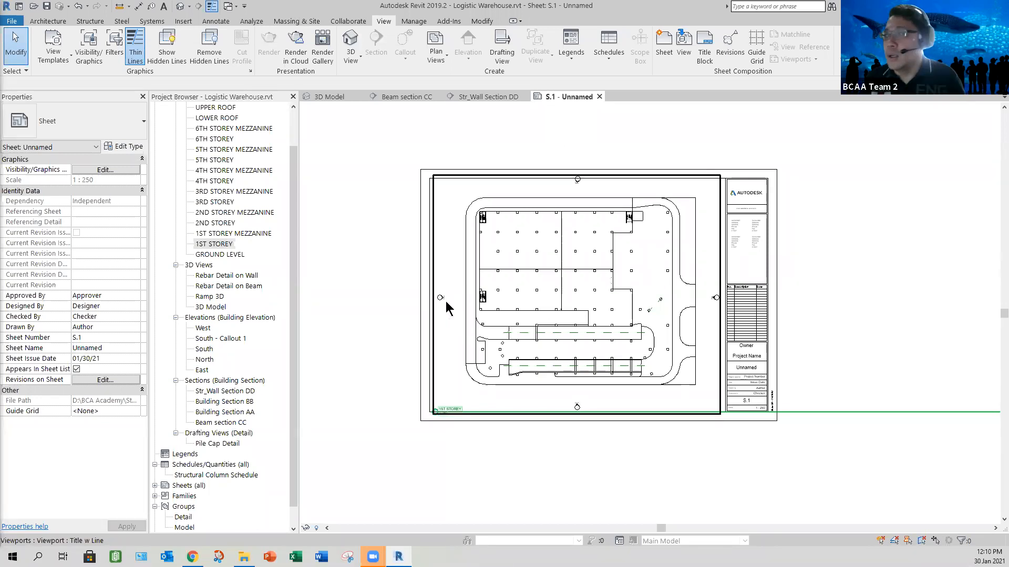
# - Activate the 1ST STOREY view again, and enable view cropping with the crop region visible
pyautogui.rightClick(394, 234)
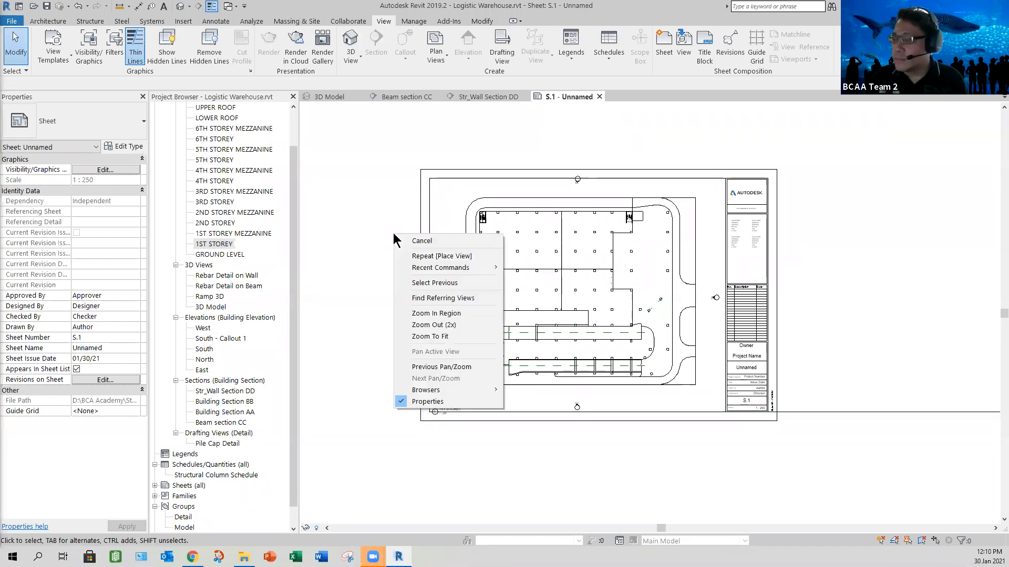
pyautogui.click(450, 217)
pyautogui.click(434, 222)
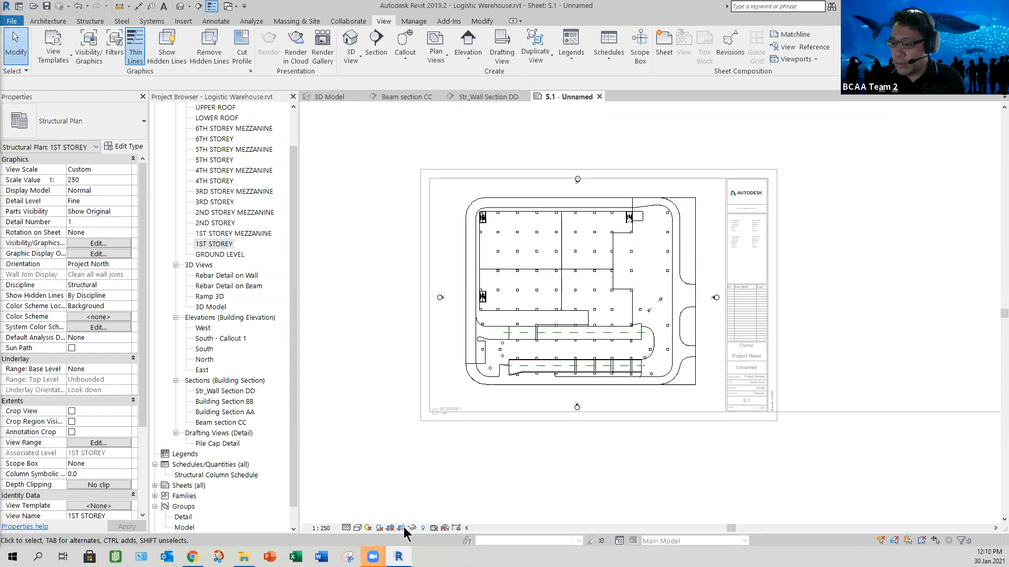
pyautogui.click(402, 529)
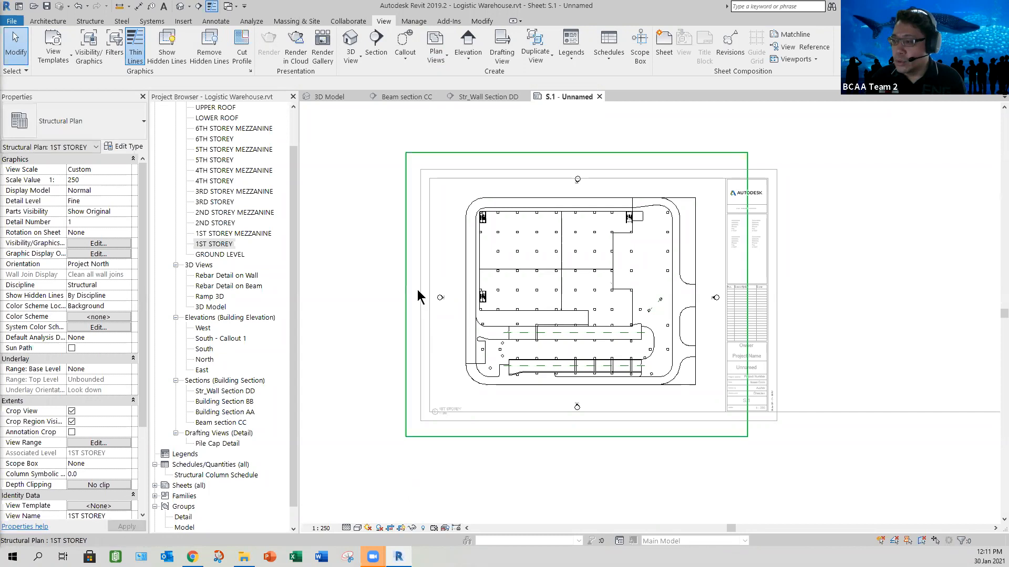
# - Pull all four edges of the 1ST STOREY crop region in close around the site outline, leaving the elevation markers outside
pyautogui.click(406, 304)
pyautogui.moveTo(455, 307); pyautogui.dragTo(460, 307)
pyautogui.moveTo(746, 294); pyautogui.dragTo(703, 309)
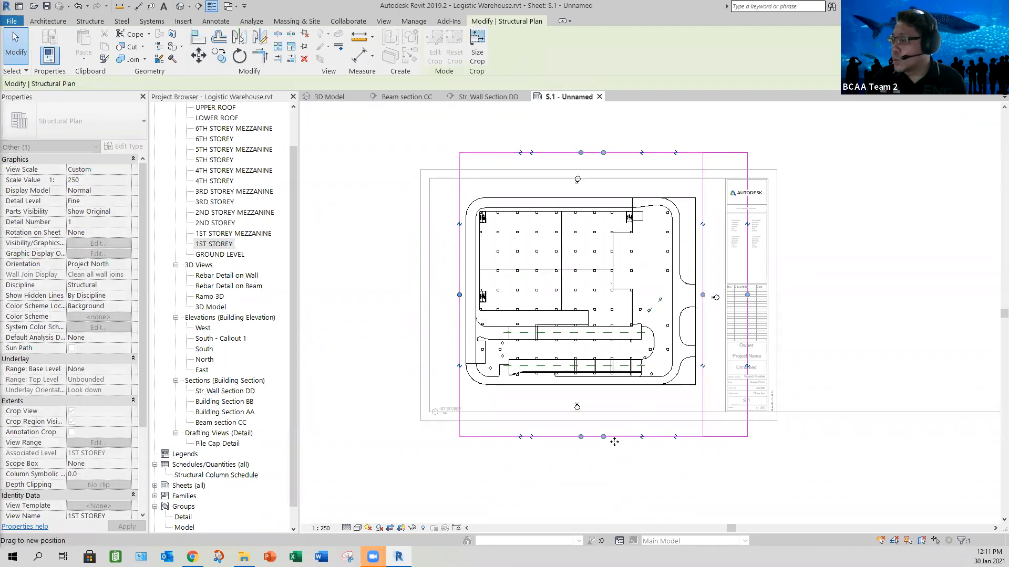
pyautogui.moveTo(579, 406); pyautogui.dragTo(579, 391)
pyautogui.moveTo(581, 153); pyautogui.dragTo(577, 189)
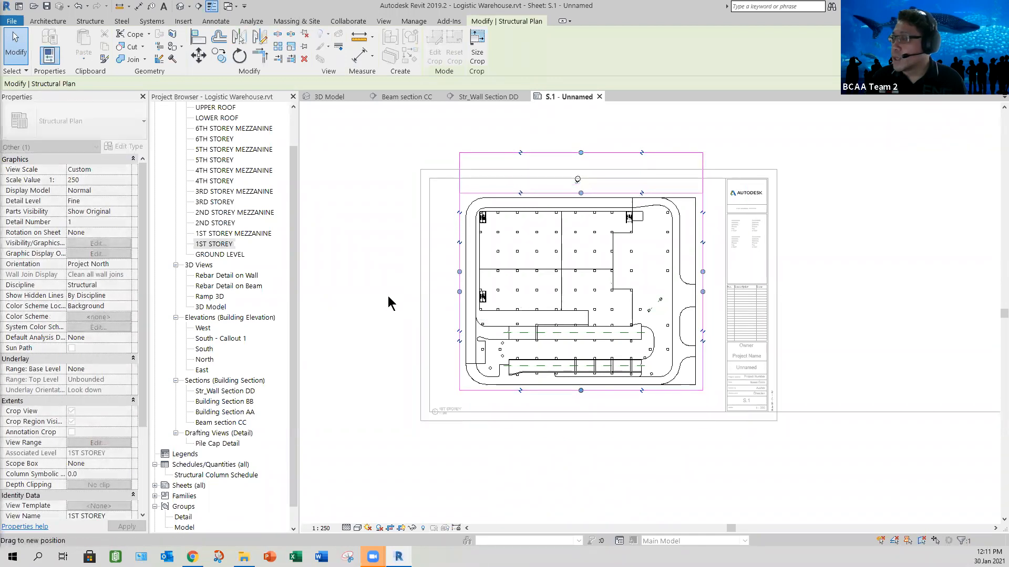
# - Hide the 1ST STOREY crop region, and undo that together with the preceding crop edge adjustments
pyautogui.click(375, 307)
pyautogui.click(402, 528)
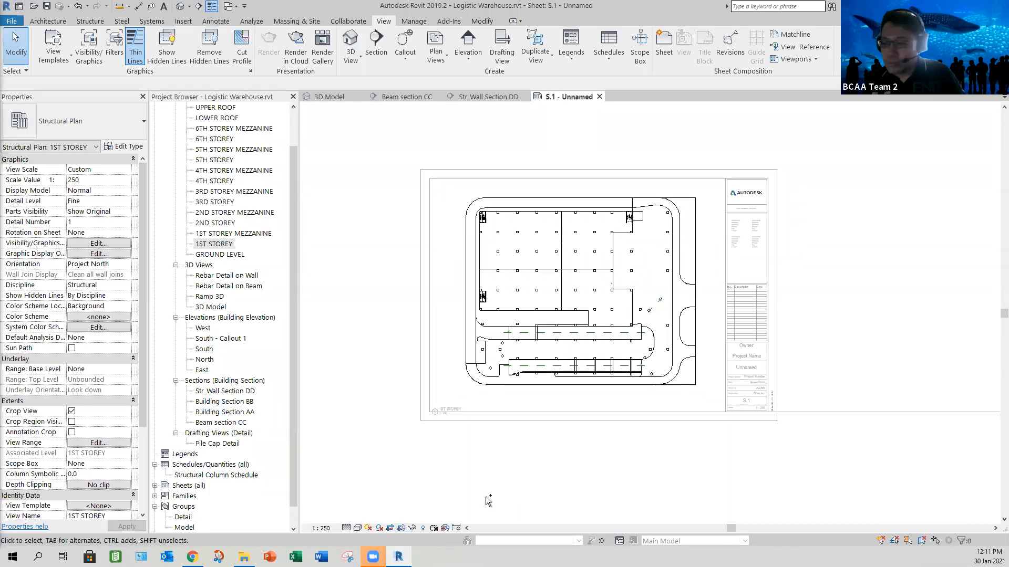
pyautogui.hotkey('ctrl', 'z')
pyautogui.hotkey('ctrl', 'z')
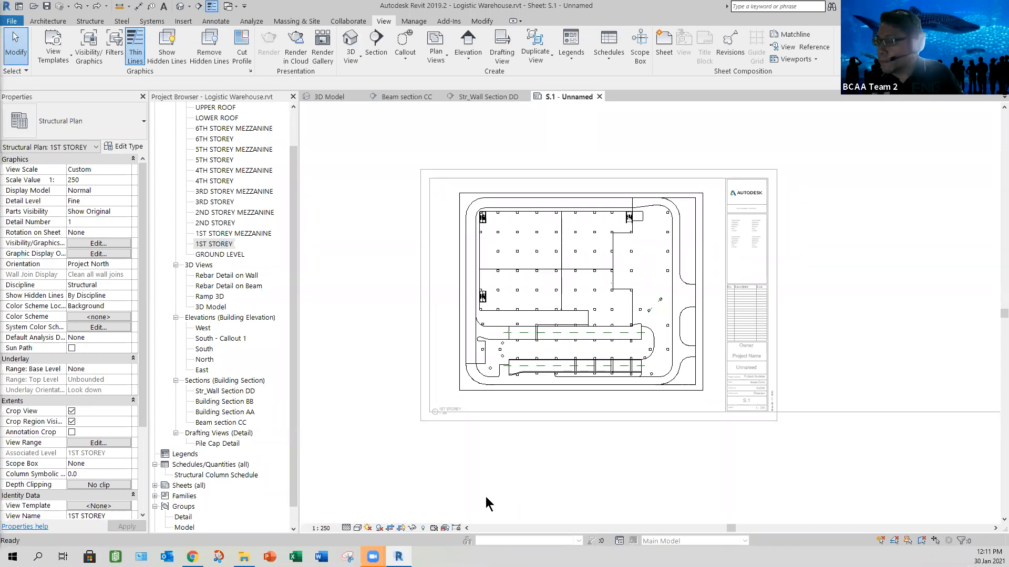
pyautogui.hotkey('ctrl', 'z')
pyautogui.hotkey('ctrl', 'z')
pyautogui.hotkey('ctrl', 'z')
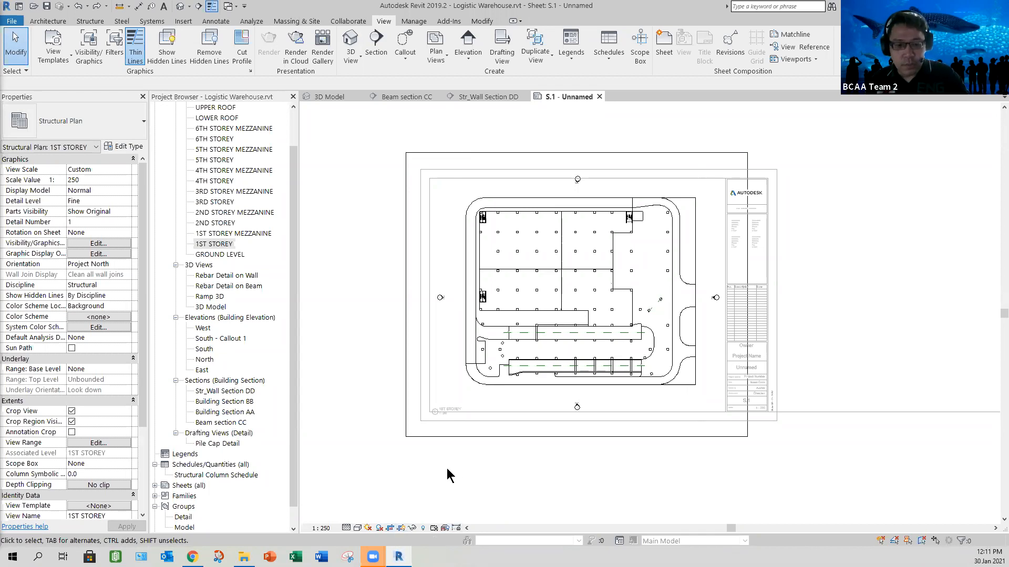
# - Turn off the Elevations annotation category in the 1ST STOREY plan's visibility/graphics overrides
pyautogui.press('v')
pyautogui.press('g')
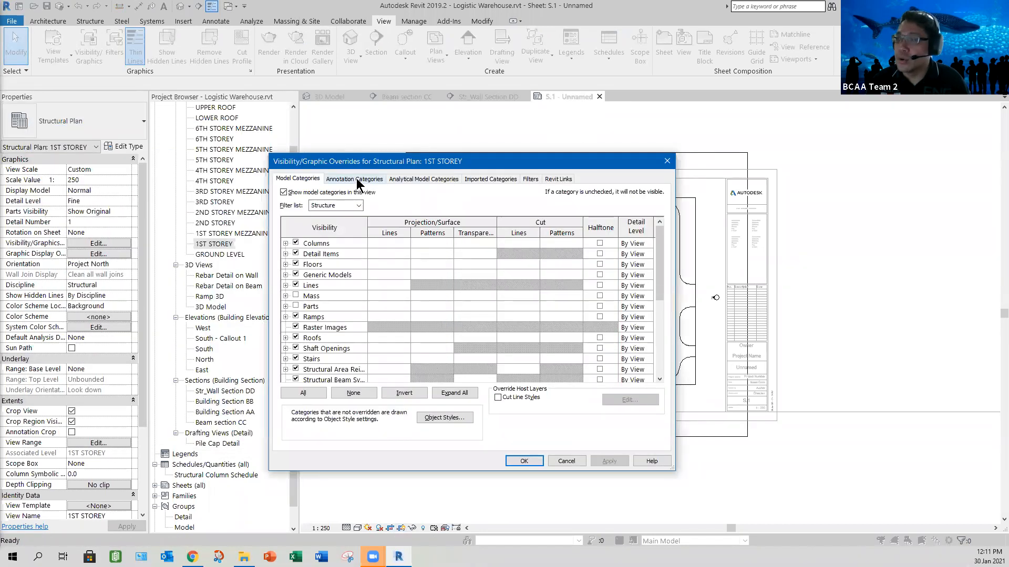
pyautogui.click(356, 181)
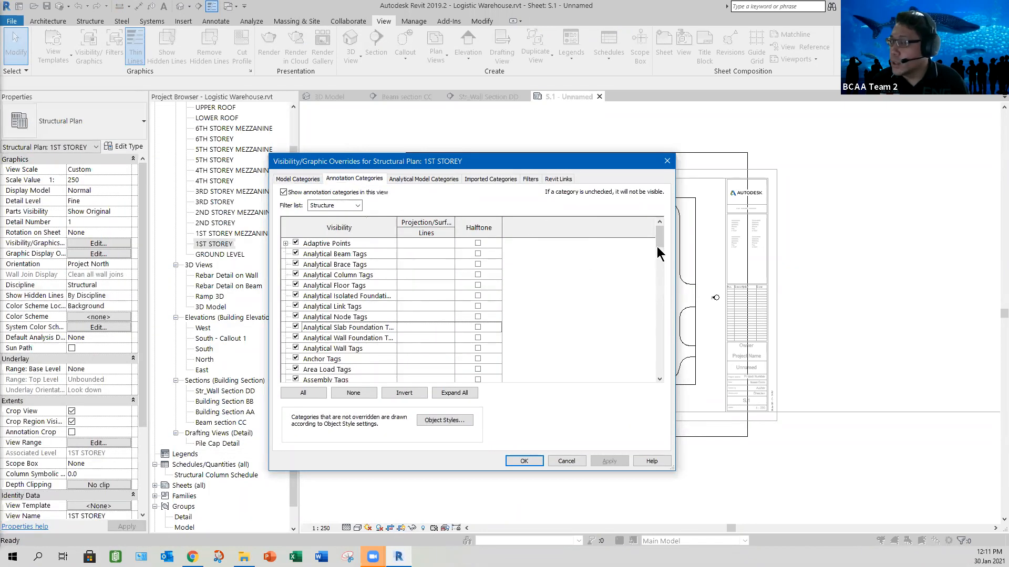
pyautogui.moveTo(659, 242); pyautogui.dragTo(658, 272)
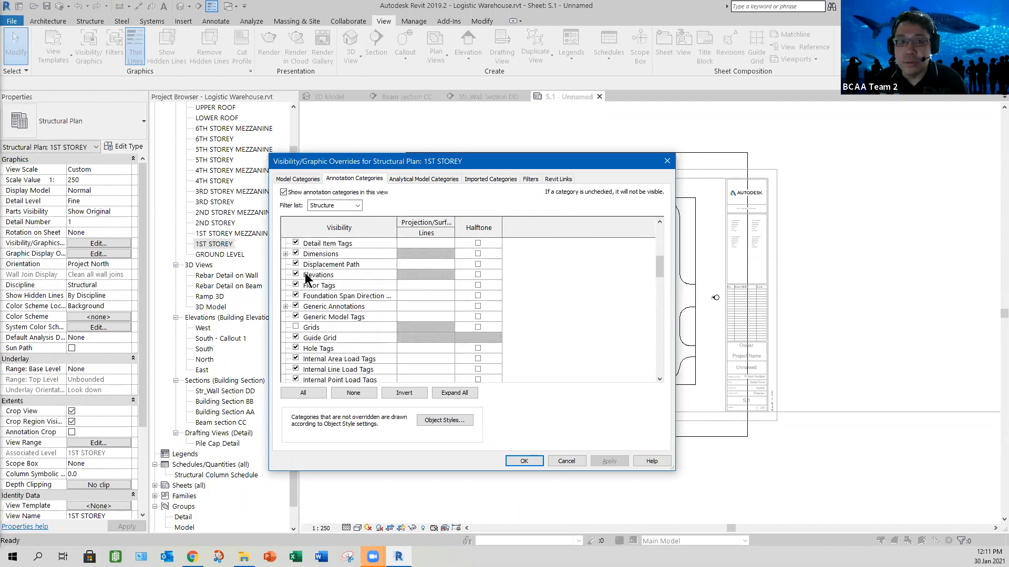
pyautogui.click(603, 459)
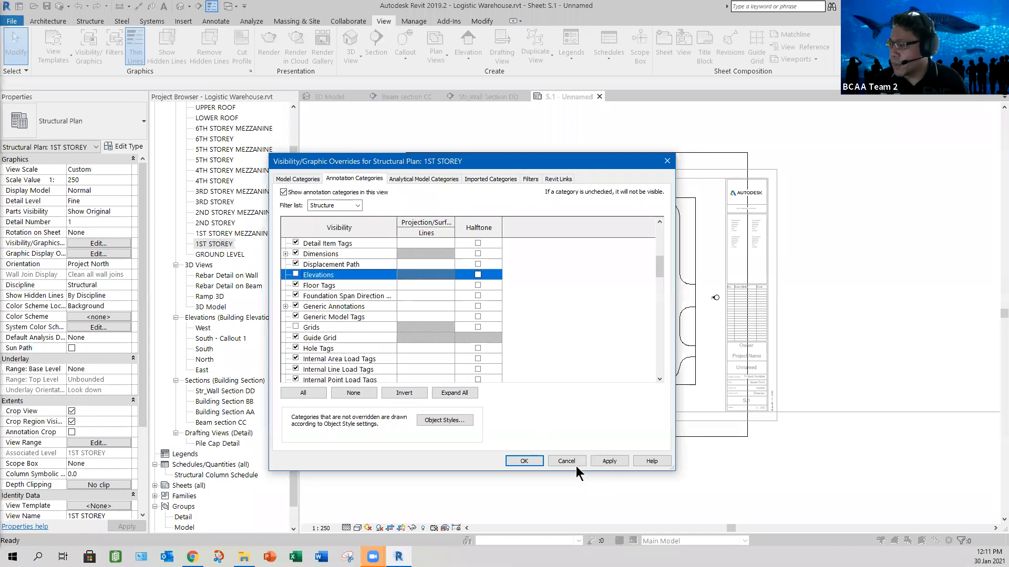
pyautogui.click(522, 462)
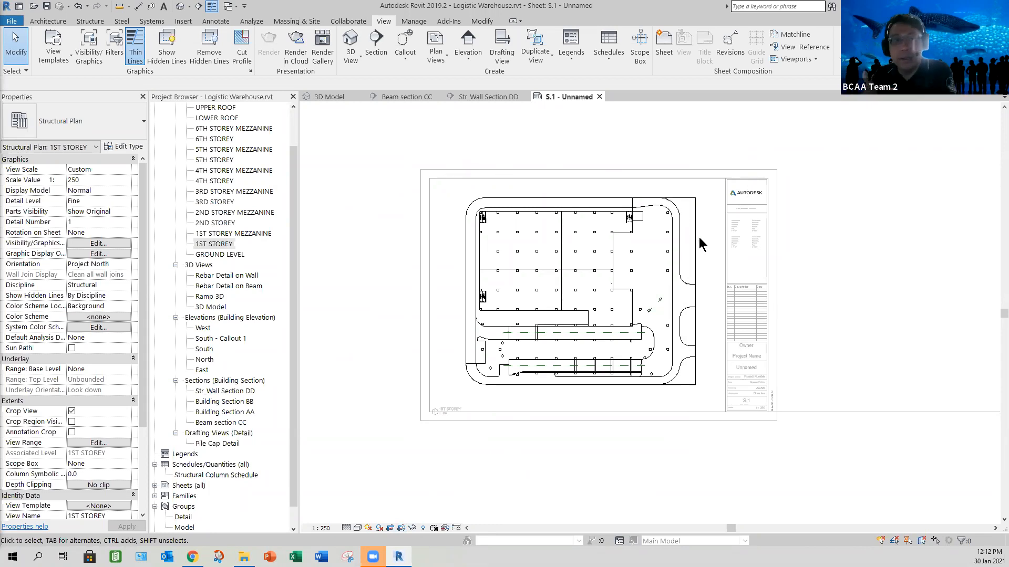
# - Deactivate the 1ST STOREY view and activate it again from its viewport on the sheet
pyautogui.rightClick(459, 200)
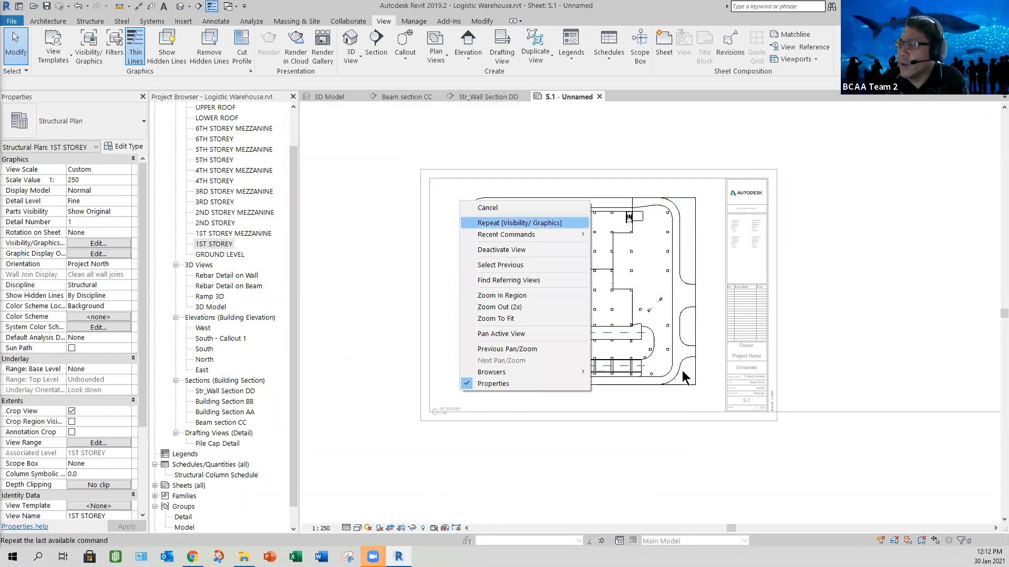
pyautogui.click(500, 250)
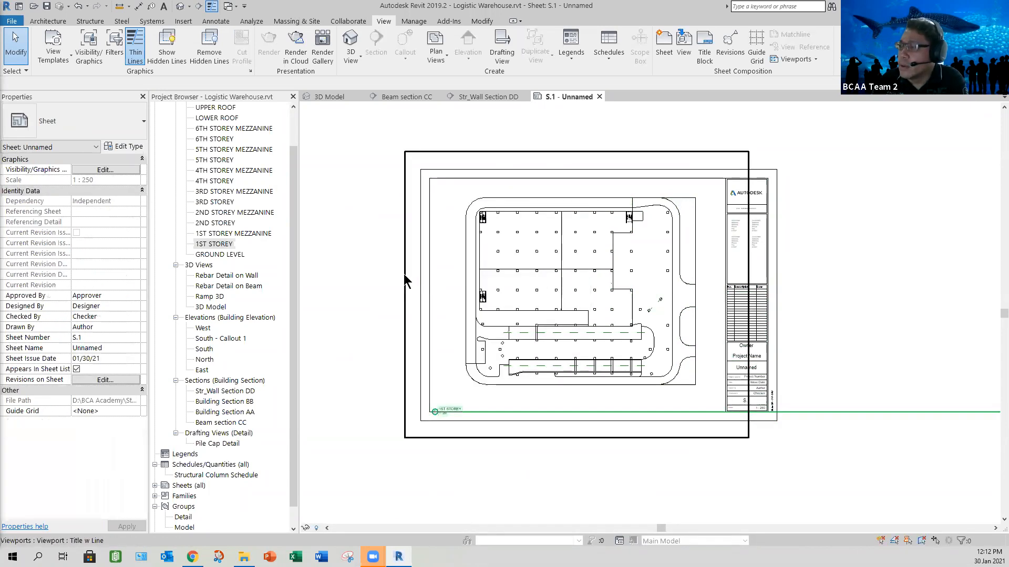
pyautogui.click(405, 403)
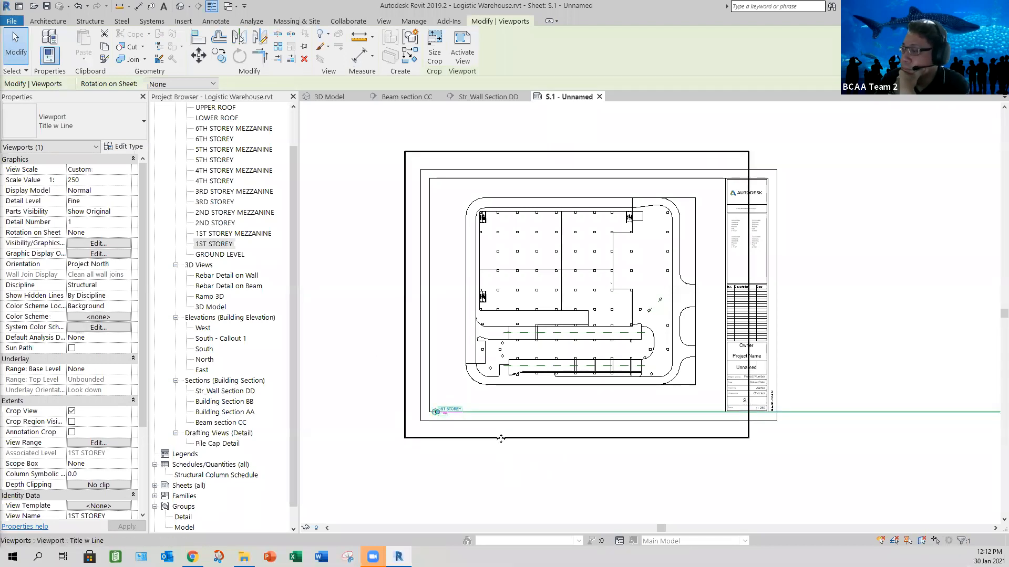
pyautogui.rightClick(444, 369)
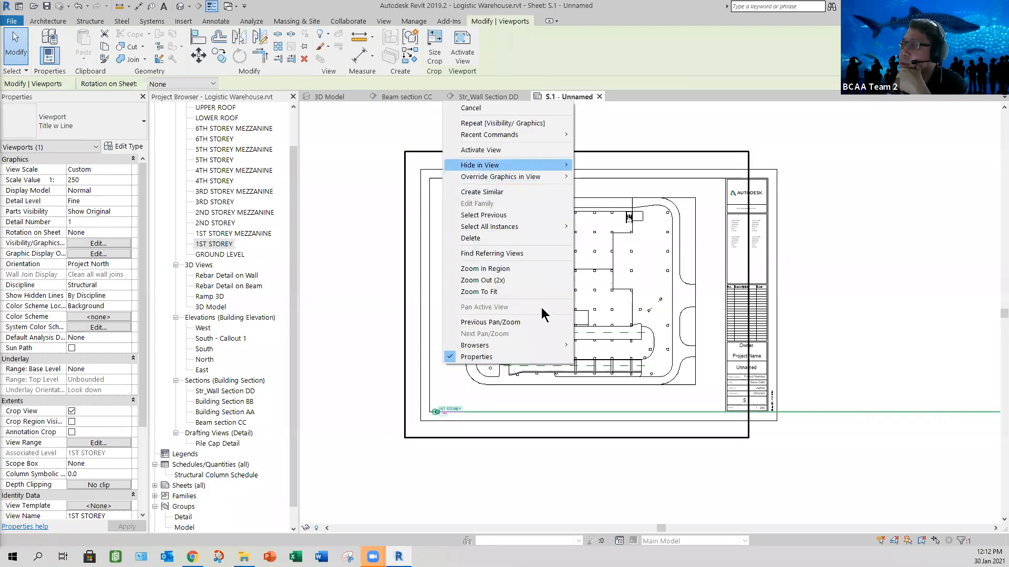
pyautogui.press('Return')
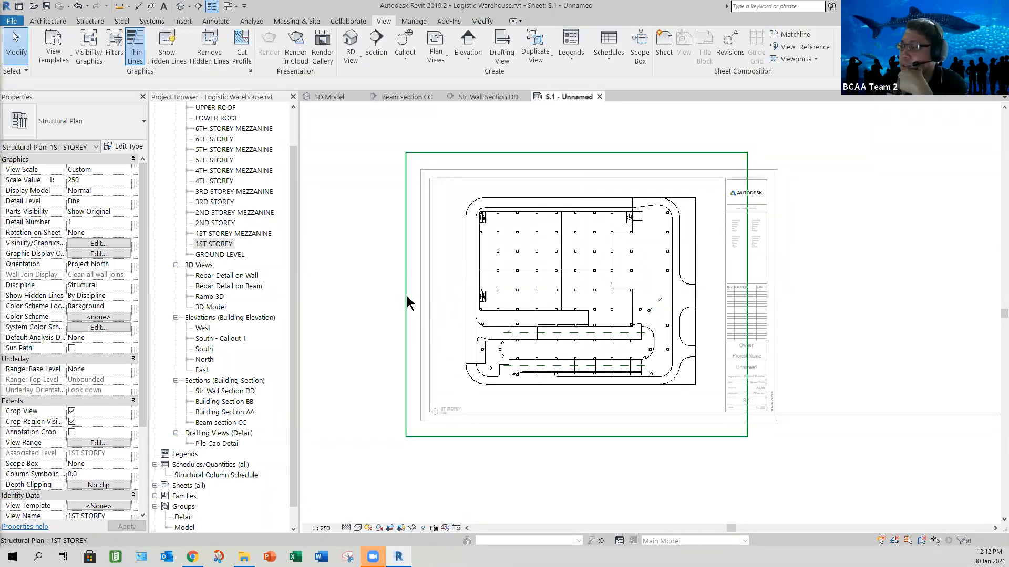
# - Pull the four edges of the 1ST STOREY crop region in close around the site outline
pyautogui.click(407, 302)
pyautogui.moveTo(426, 295); pyautogui.dragTo(699, 300)
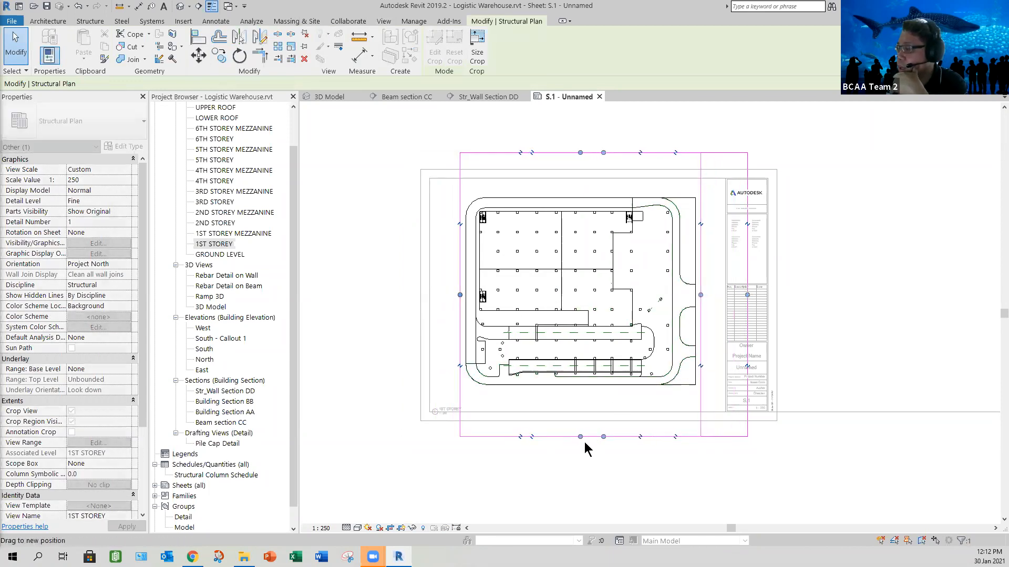
pyautogui.moveTo(578, 437); pyautogui.dragTo(579, 390)
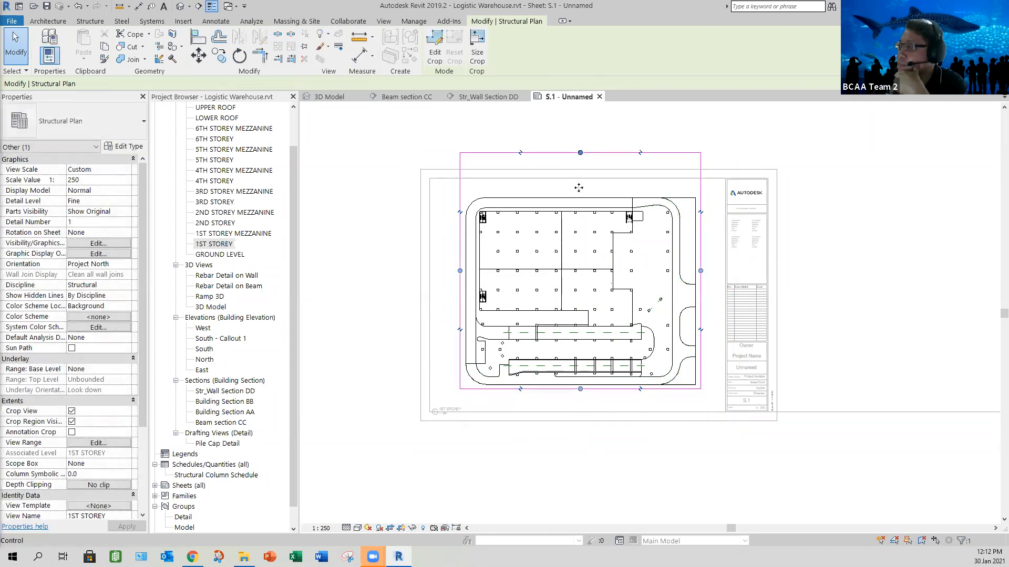
pyautogui.moveTo(580, 152); pyautogui.dragTo(577, 192)
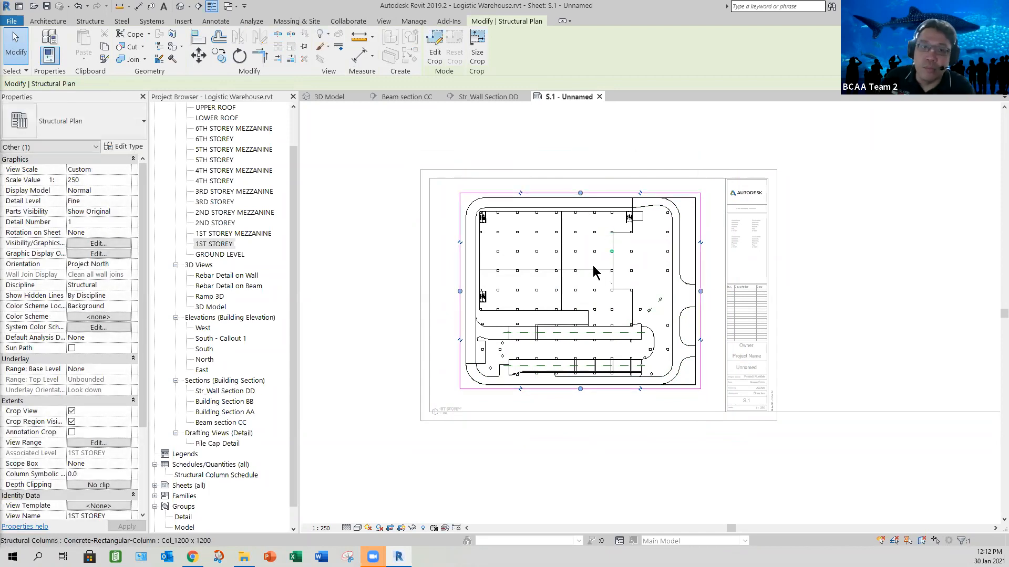
# - Hide the crop region of the 1ST STOREY plan and deactivate the view
pyautogui.click(401, 528)
pyautogui.rightClick(380, 239)
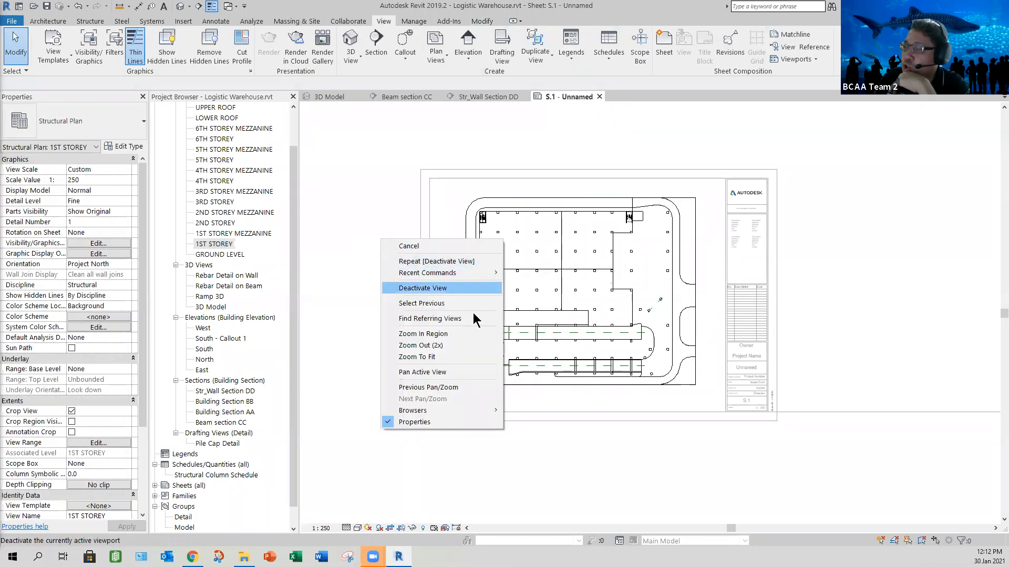
pyautogui.click(426, 288)
# - Reposition the 1ST STOREY viewport within the drawing border, leaving a margin around the plan beside the title block
pyautogui.click(588, 233)
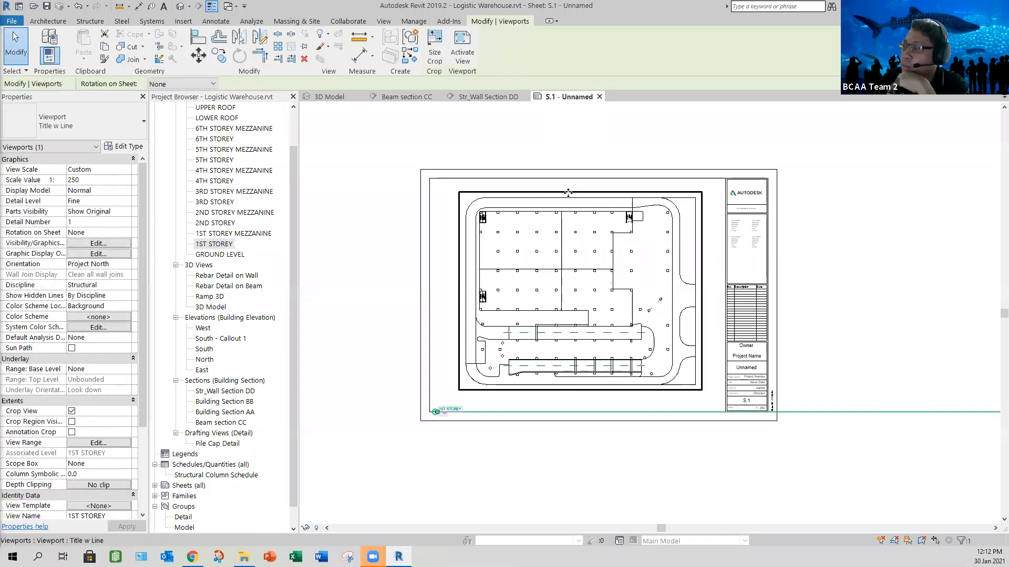
pyautogui.moveTo(550, 192); pyautogui.dragTo(546, 189)
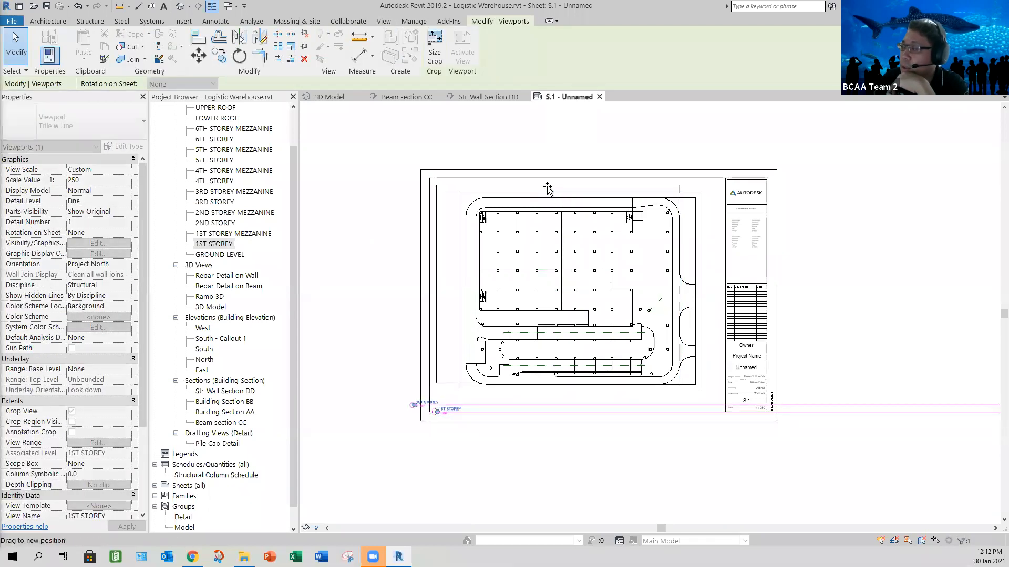
pyautogui.click(625, 458)
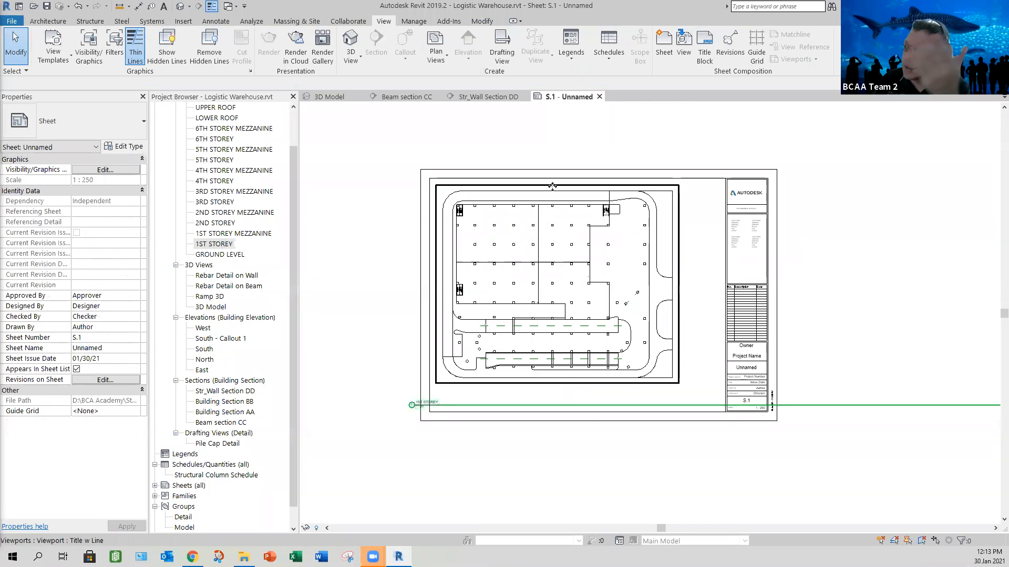
pyautogui.click(557, 191)
pyautogui.moveTo(556, 191); pyautogui.dragTo(570, 197)
pyautogui.click(538, 452)
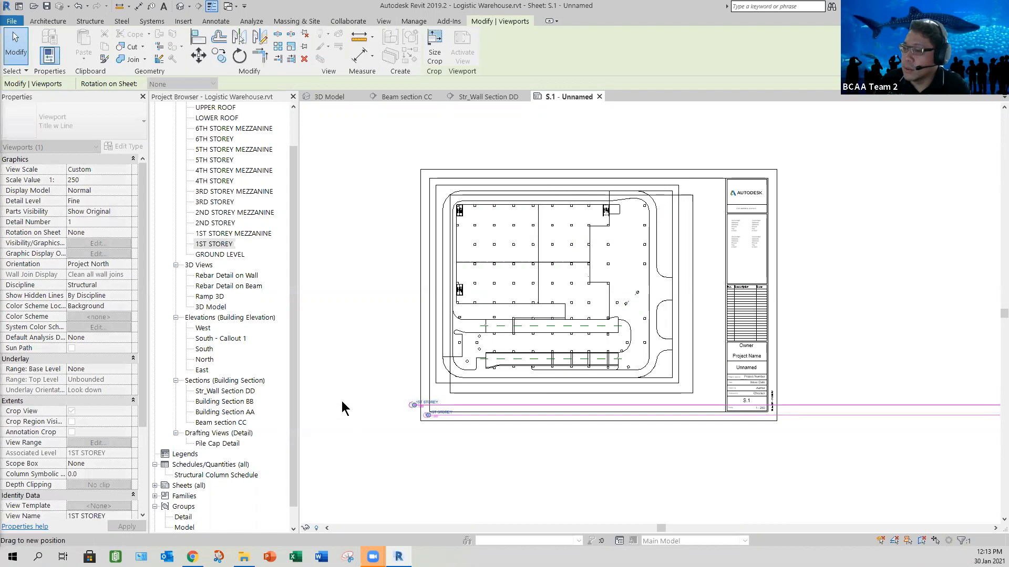
pyautogui.moveTo(295, 401); pyautogui.dragTo(292, 436)
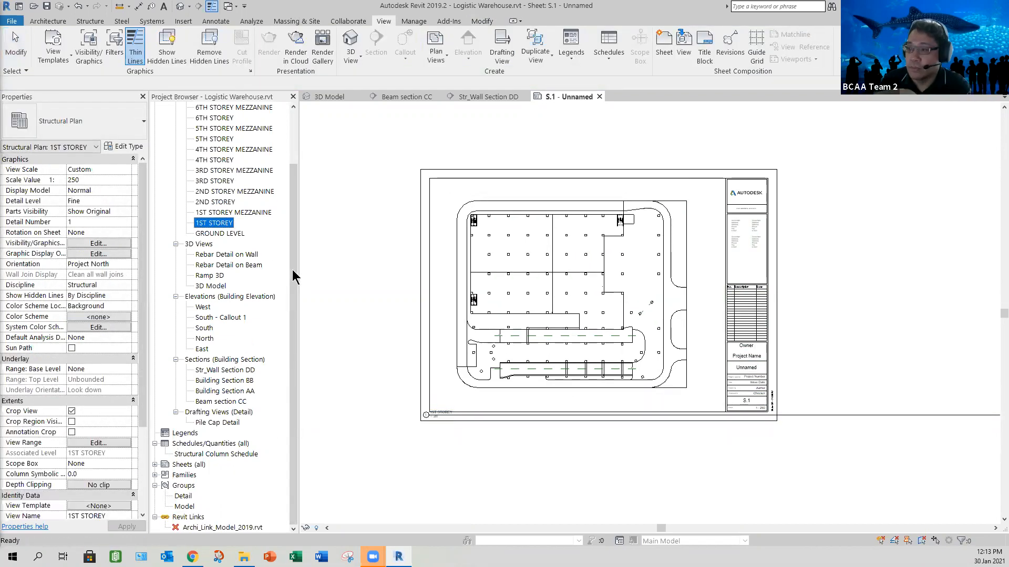
pyautogui.scroll(2, 282, 240)
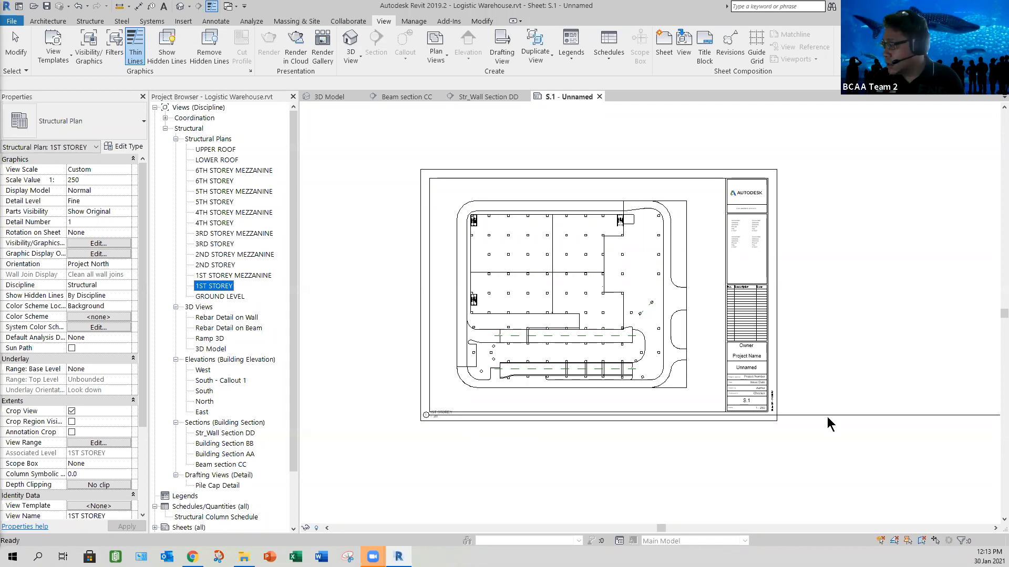
# - Move the 1ST STOREY view title inside the drawing border, just beneath the plan's lower-left corner
pyautogui.click(733, 503)
pyautogui.click(563, 416)
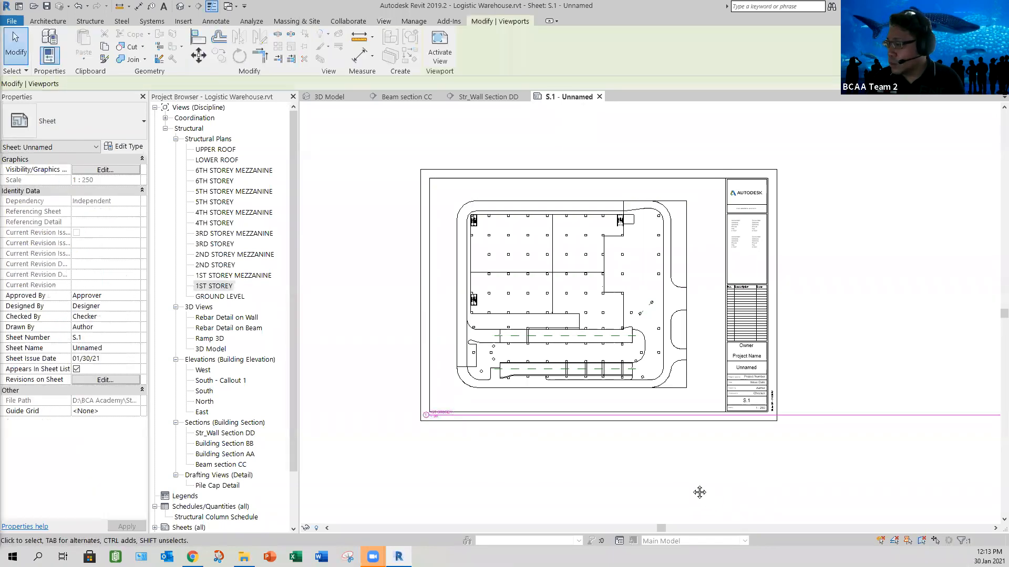
pyautogui.moveTo(742, 505); pyautogui.dragTo(583, 420, button='middle')
pyautogui.moveTo(679, 337); pyautogui.dragTo(775, 386, button='middle')
pyautogui.moveTo(776, 396); pyautogui.dragTo(800, 381)
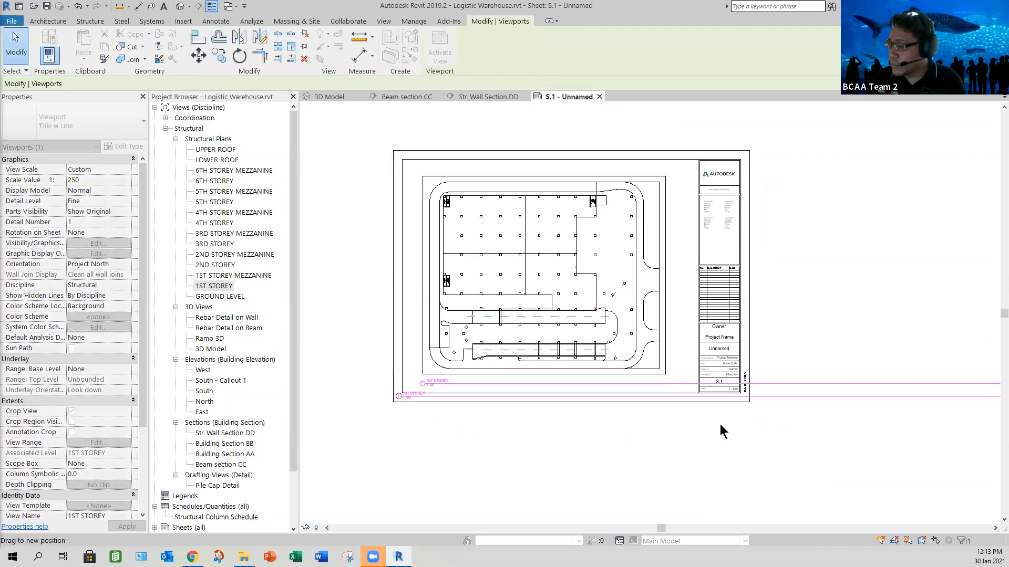
pyautogui.click(617, 440)
# - Shorten the 1ST STOREY view title's line so it spans less than a third of the plan's width
pyautogui.scroll(-3, 618, 439)
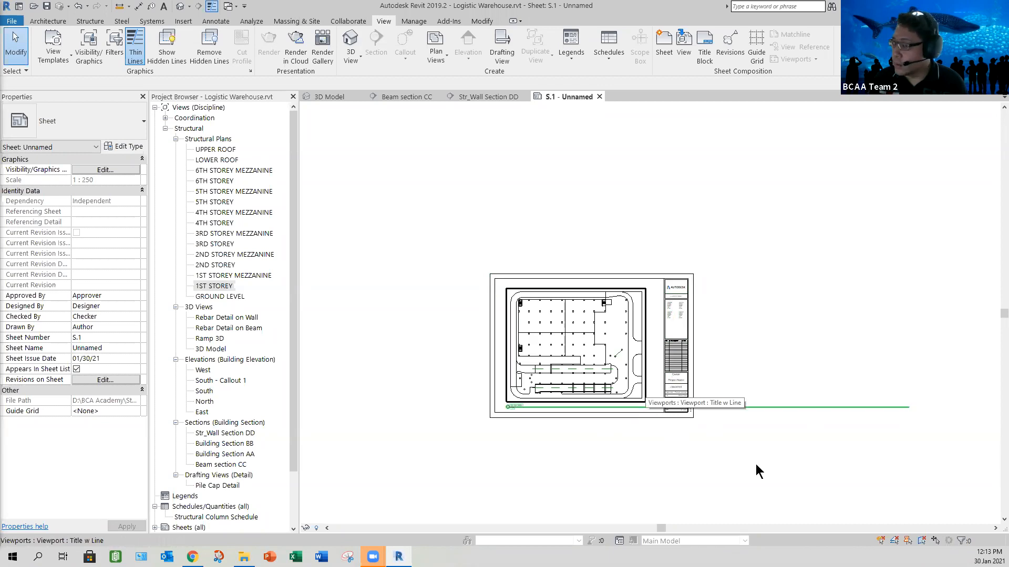
pyautogui.click(907, 407)
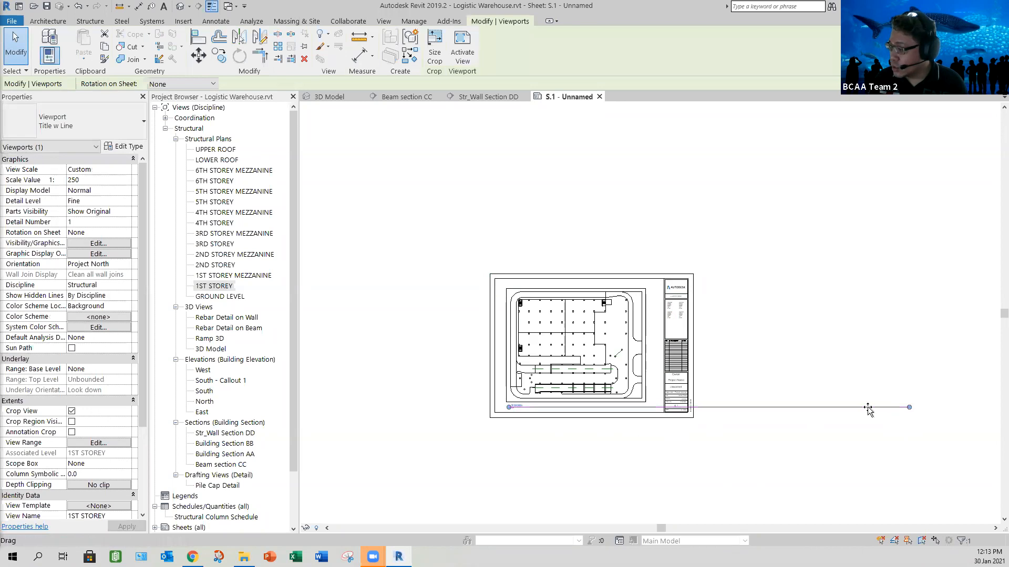
pyautogui.moveTo(600, 407); pyautogui.dragTo(544, 442)
pyautogui.click(544, 441)
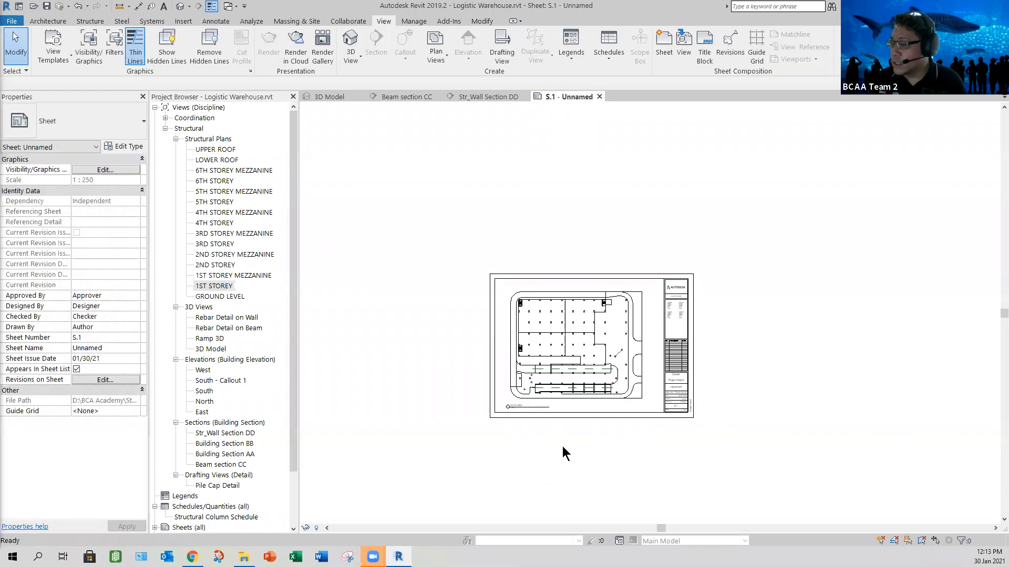
pyautogui.middleClick(604, 500)
pyautogui.middleClick(605, 500)
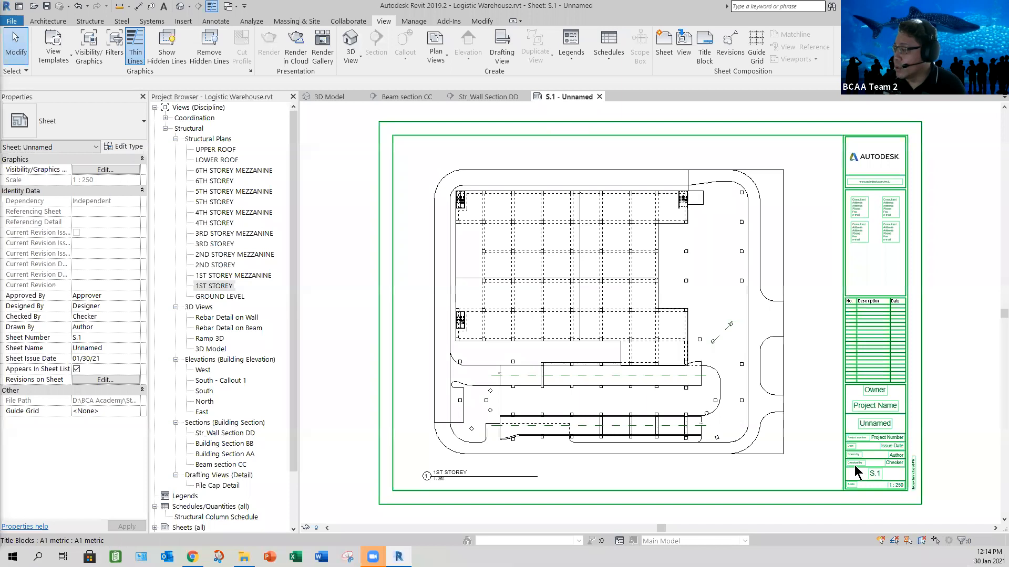
# - Inspect the lower part of the A1 title block and open the issue date for editing, both in its label and in the properties
pyautogui.scroll(5, 854, 465)
pyautogui.moveTo(849, 450); pyautogui.dragTo(819, 402, button='middle')
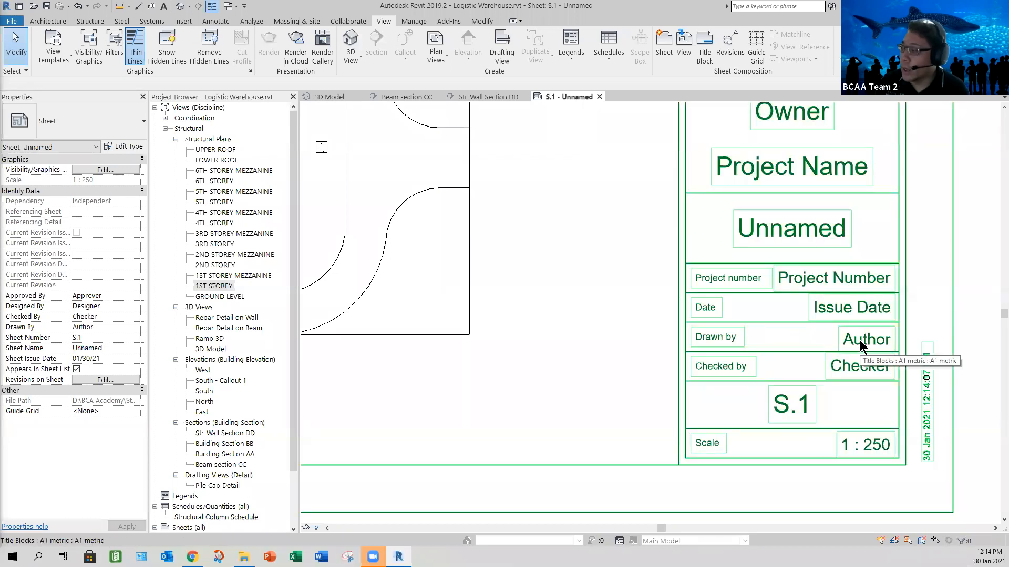
pyautogui.click(835, 305)
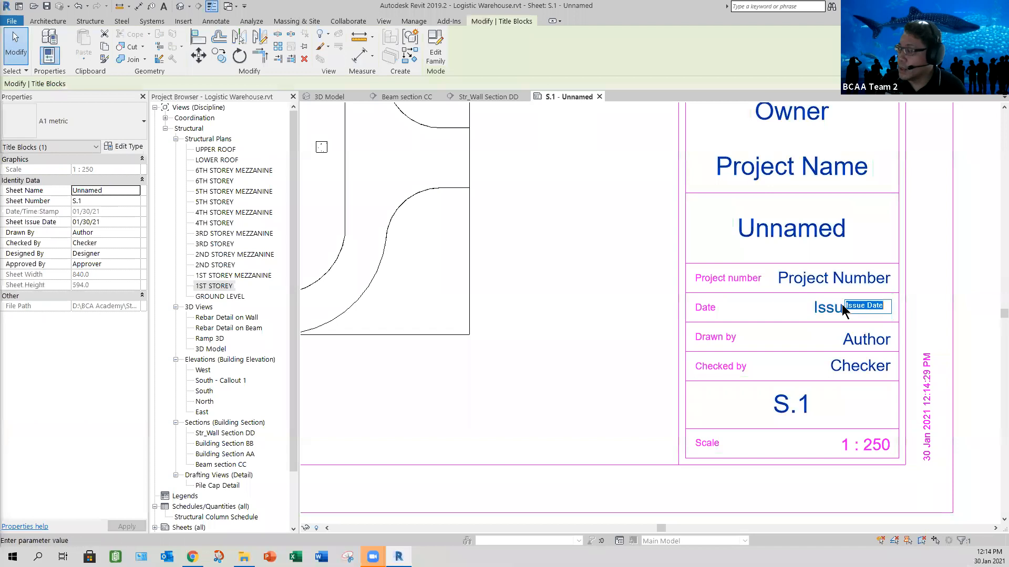
pyautogui.click(857, 321)
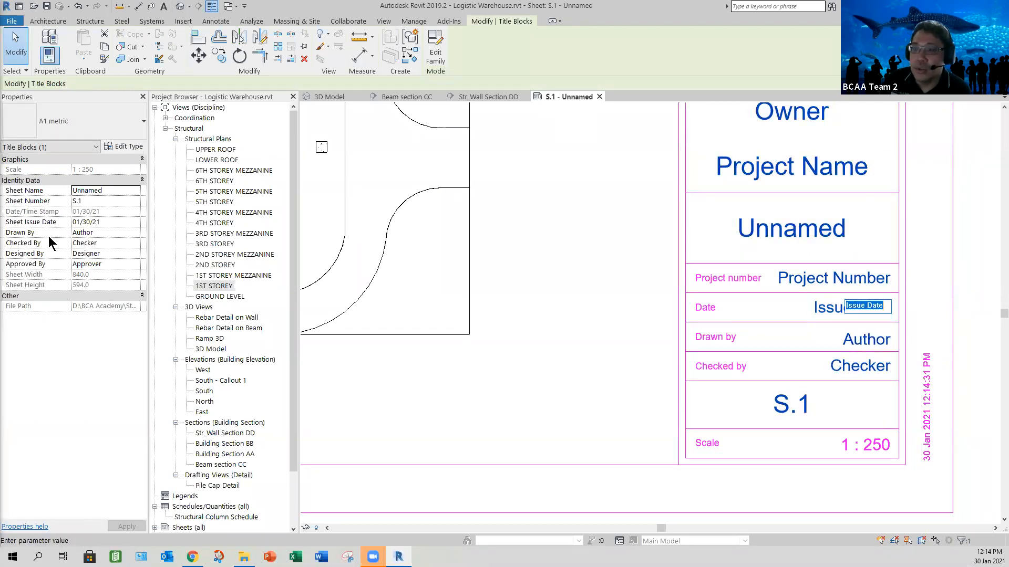
pyautogui.click(113, 222)
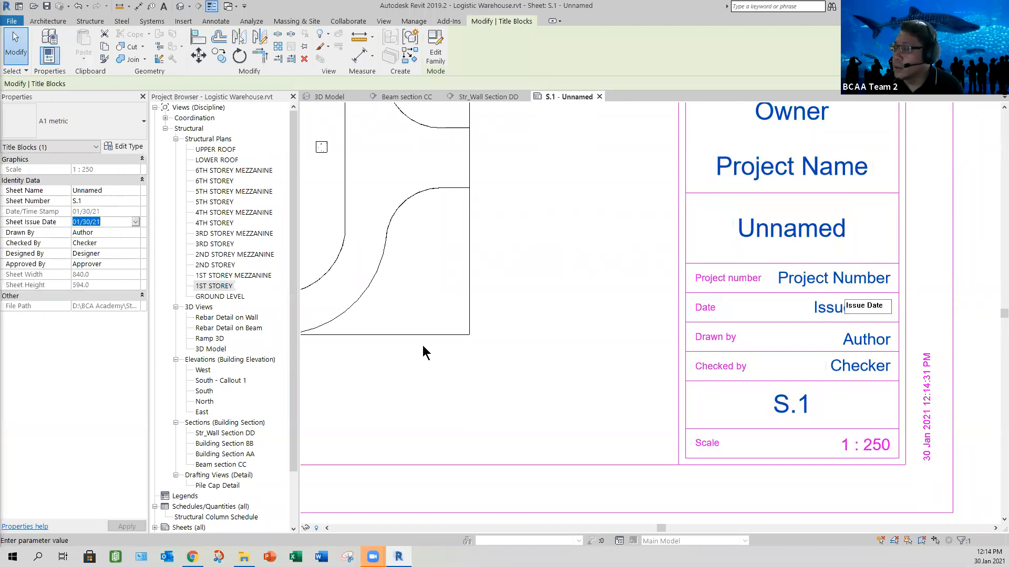
pyautogui.press('Return')
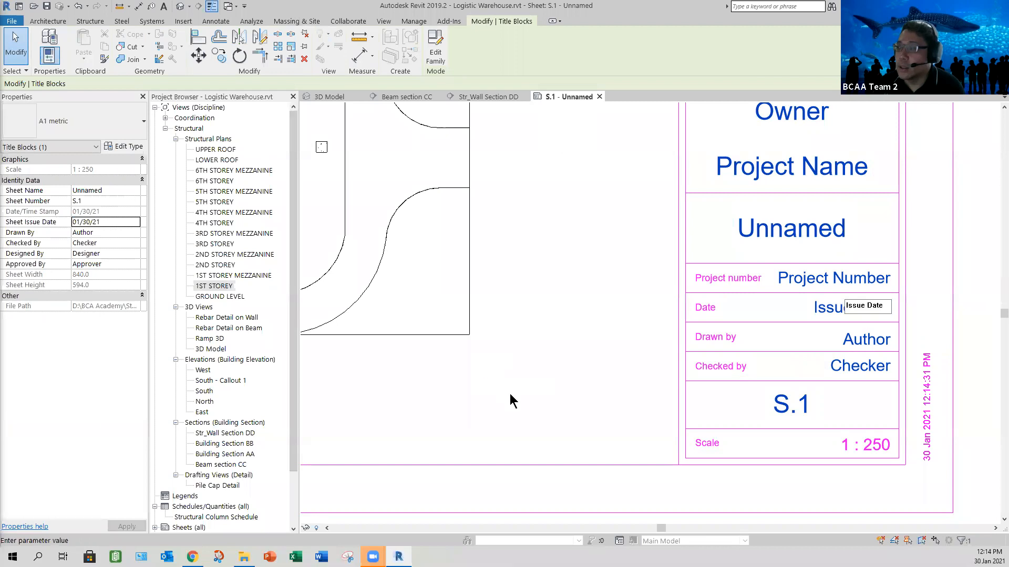
pyautogui.click(534, 496)
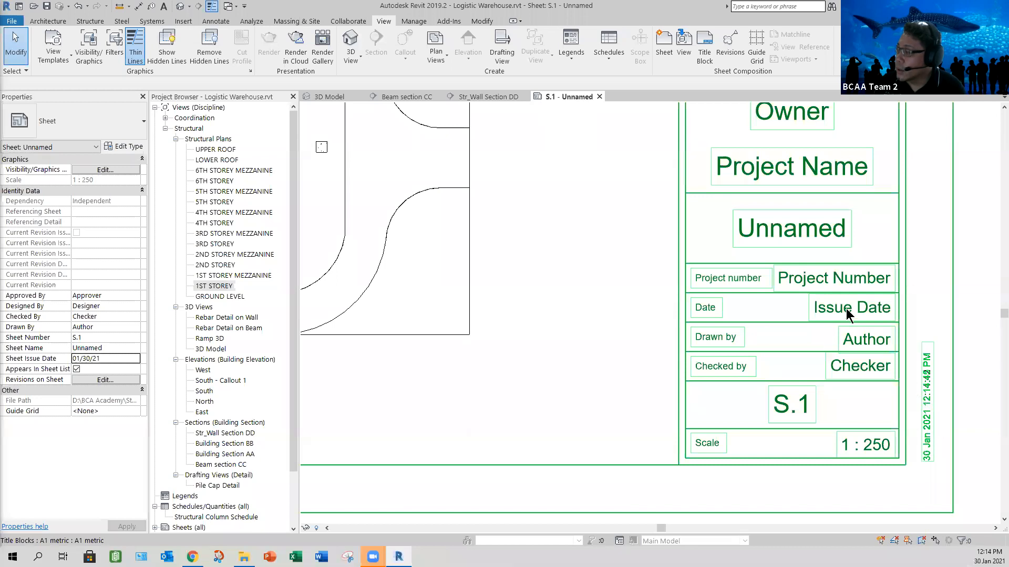
pyautogui.click(819, 309)
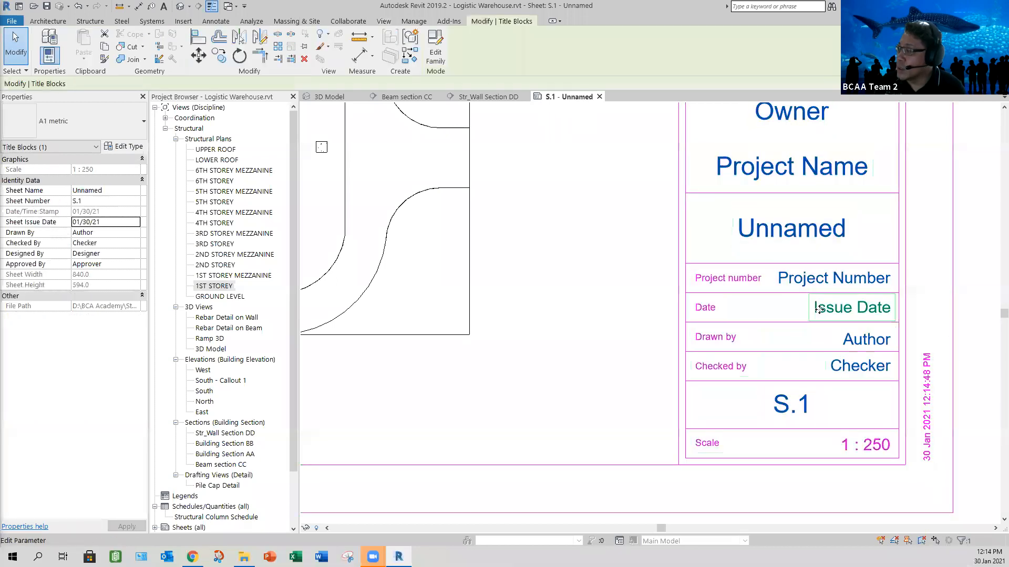
pyautogui.click(822, 310)
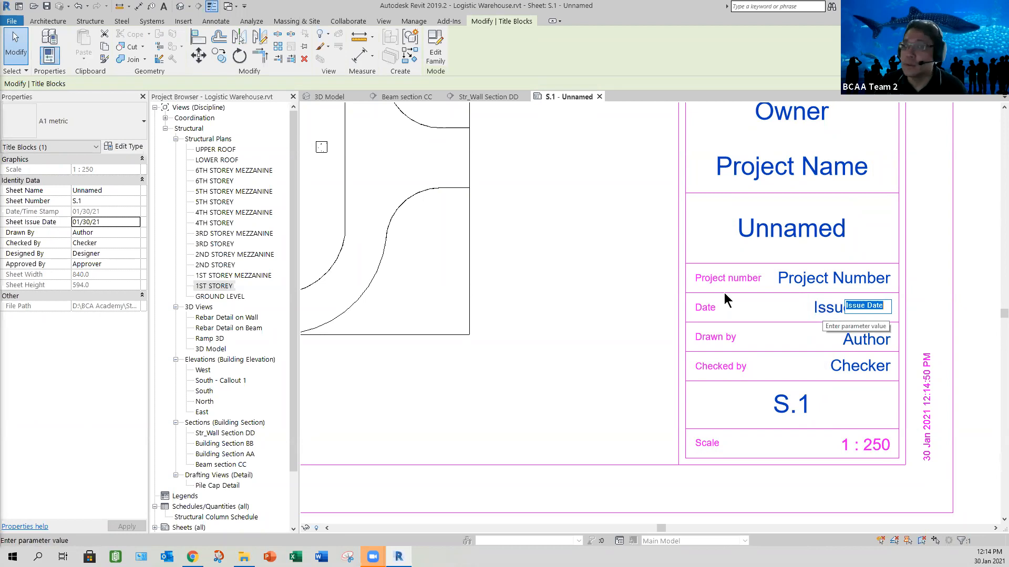
pyautogui.click(580, 325)
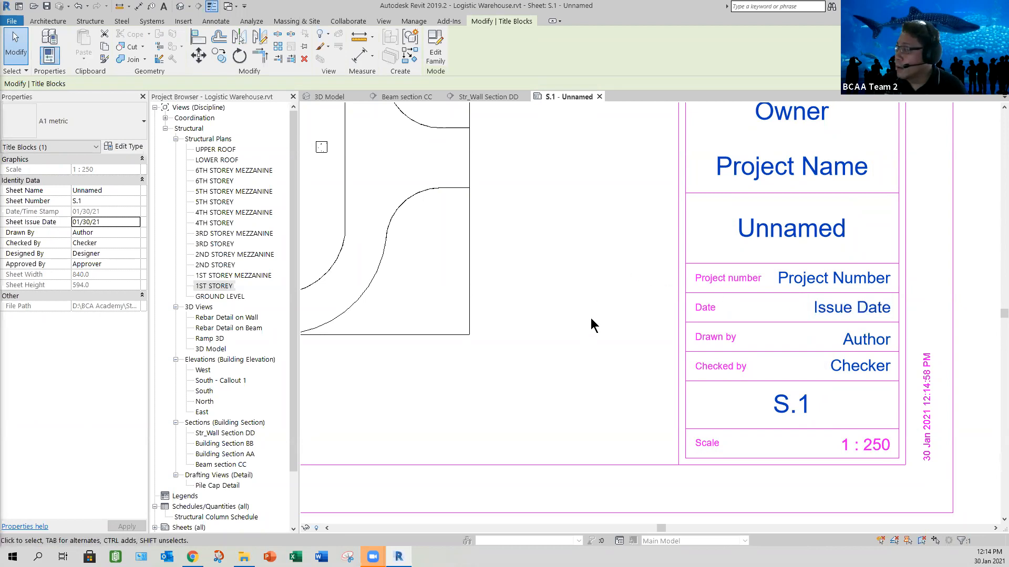
# - Examine the 1ST STOREY plan and the title block's owner, project name and sheet name fields, and clear the title block selection
pyautogui.scroll(-2, 722, 263)
pyautogui.click(731, 262)
pyautogui.click(438, 369)
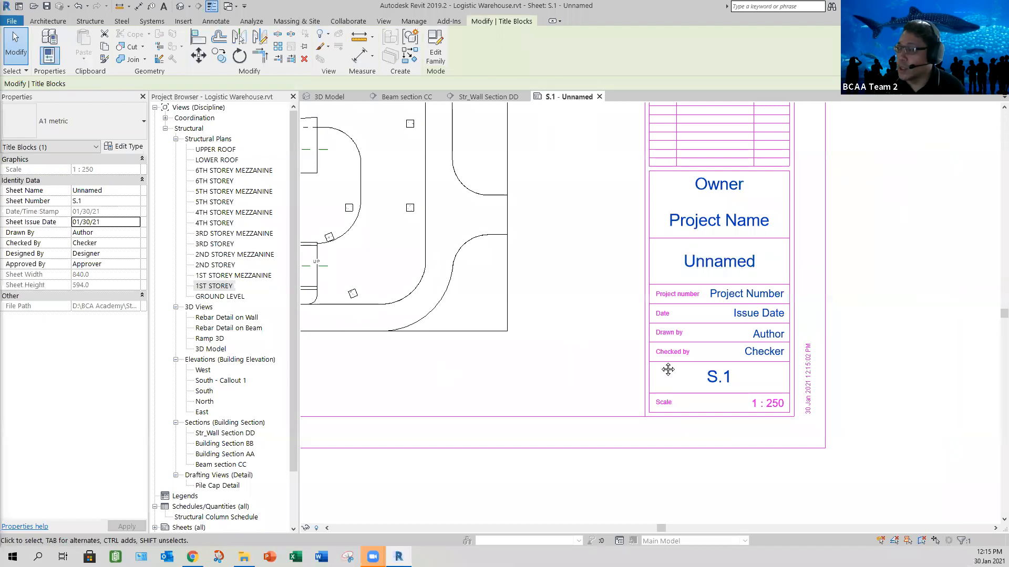
pyautogui.scroll(-2, 437, 368)
pyautogui.moveTo(437, 368); pyautogui.dragTo(465, 357, button='middle')
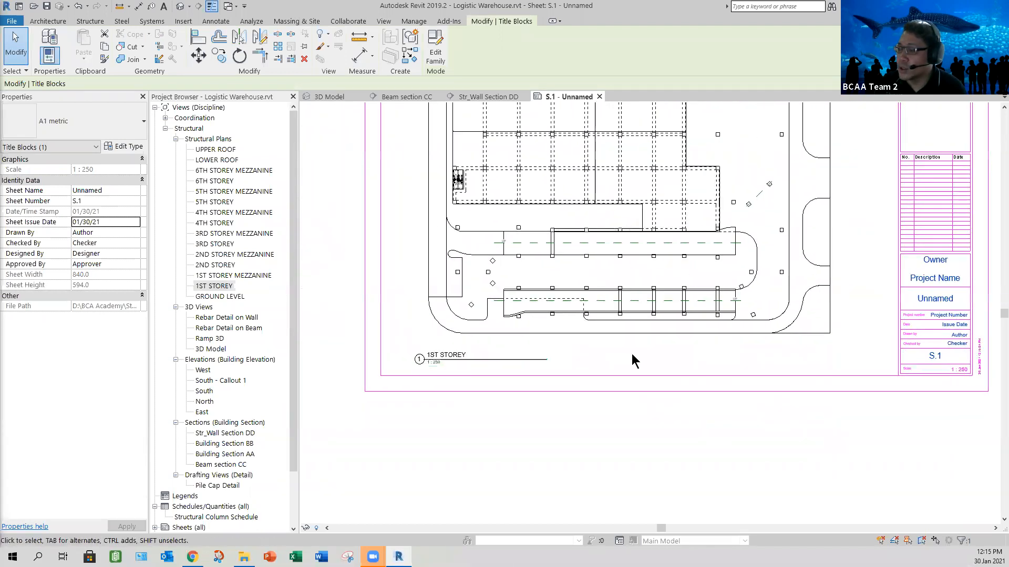
pyautogui.moveTo(932, 299); pyautogui.dragTo(775, 321, button='middle')
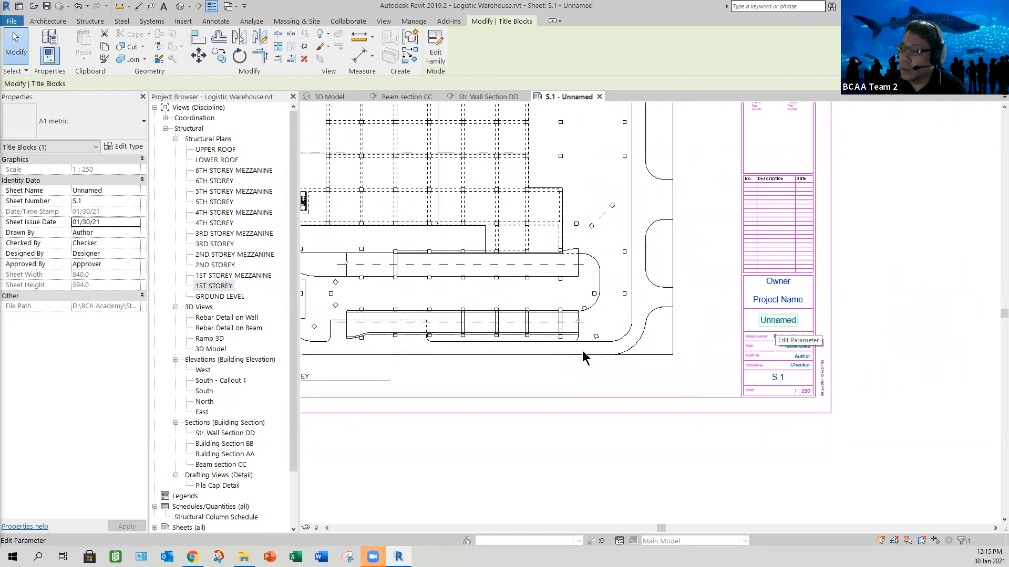
pyautogui.scroll(-1, 584, 351)
pyautogui.moveTo(605, 366); pyautogui.dragTo(707, 398, button='middle')
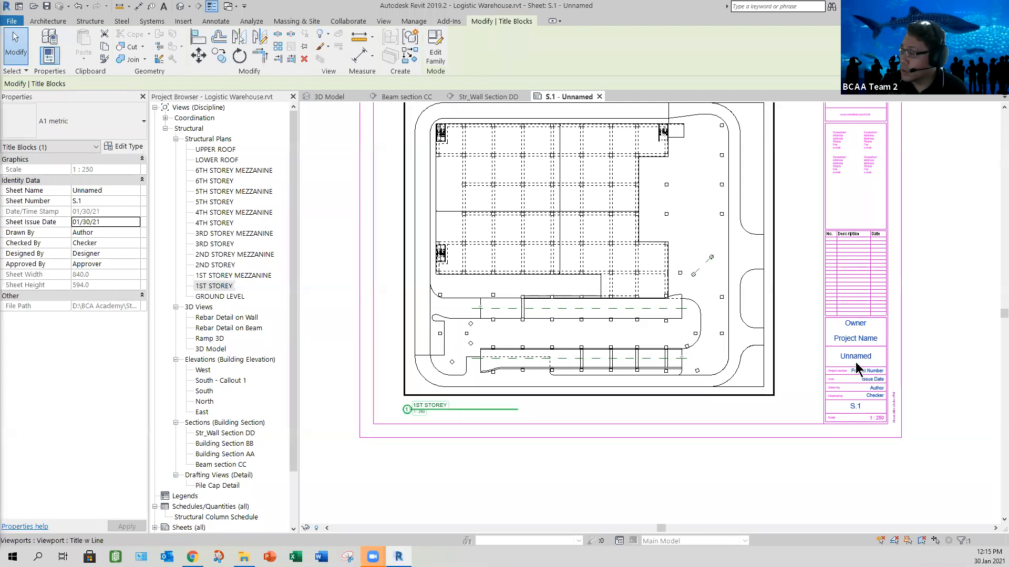
pyautogui.scroll(2, 854, 362)
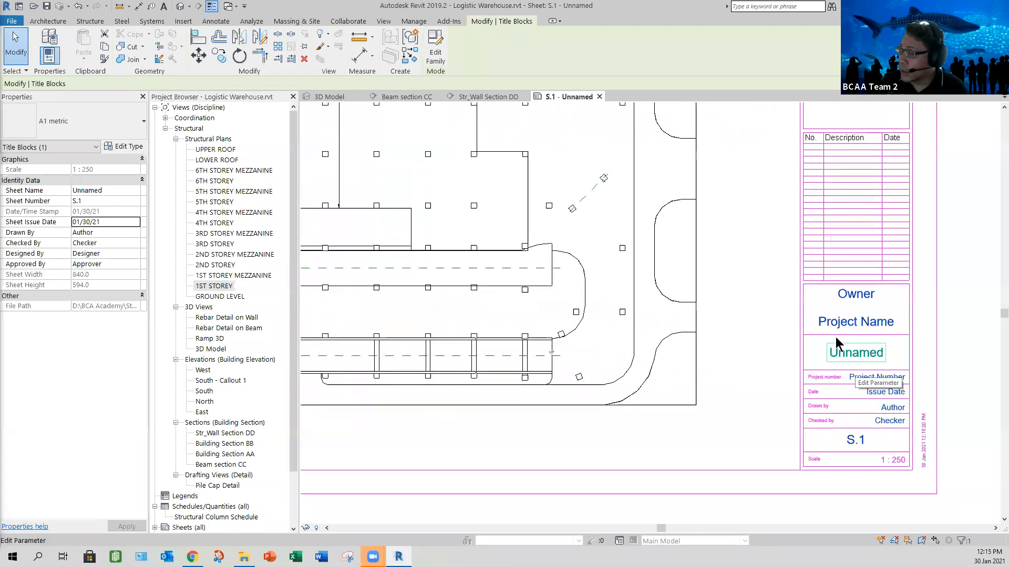
pyautogui.scroll(1, 835, 341)
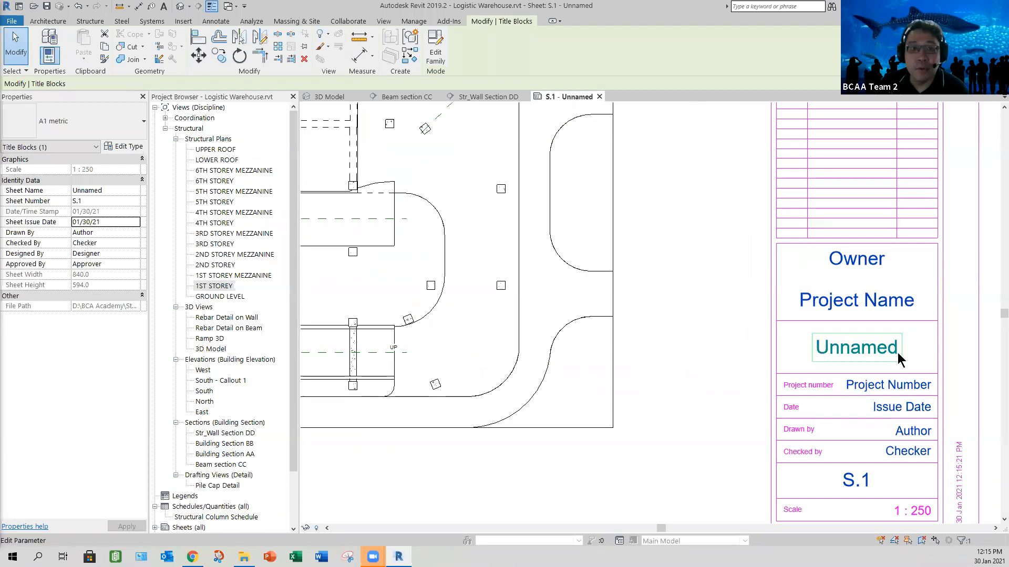
pyautogui.click(654, 342)
# - Examine the title block's logo, consultant fields and revision table, and review the overall layout of sheet S.1
pyautogui.scroll(-3, 653, 342)
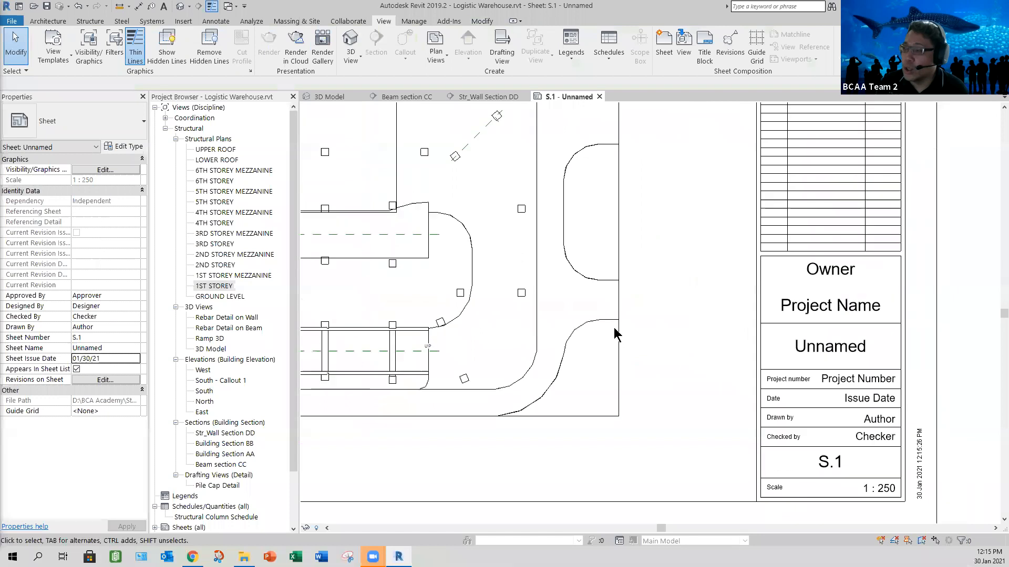
pyautogui.scroll(-2, 519, 249)
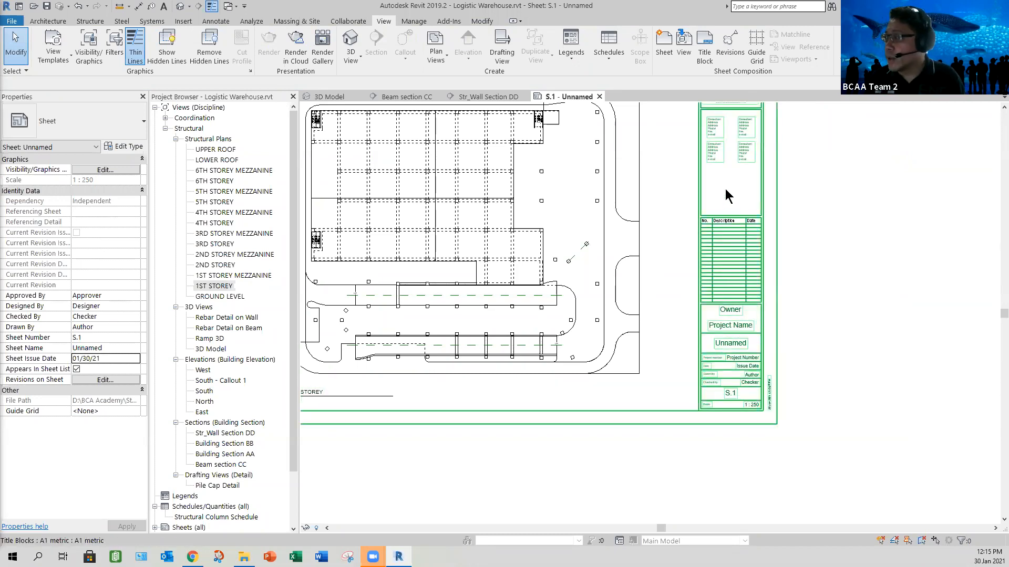
pyautogui.scroll(5, 721, 284)
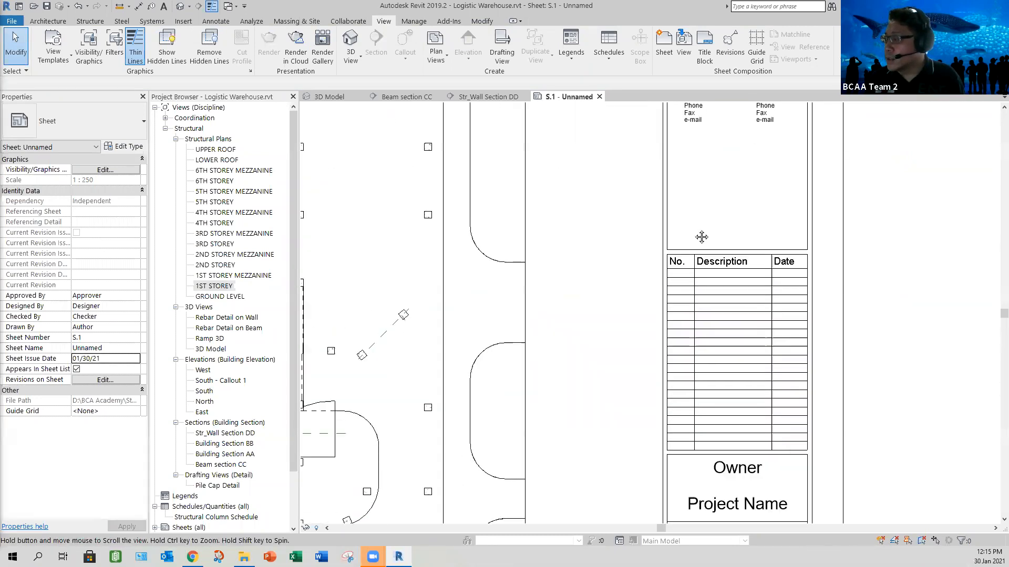
pyautogui.scroll(-2, 673, 266)
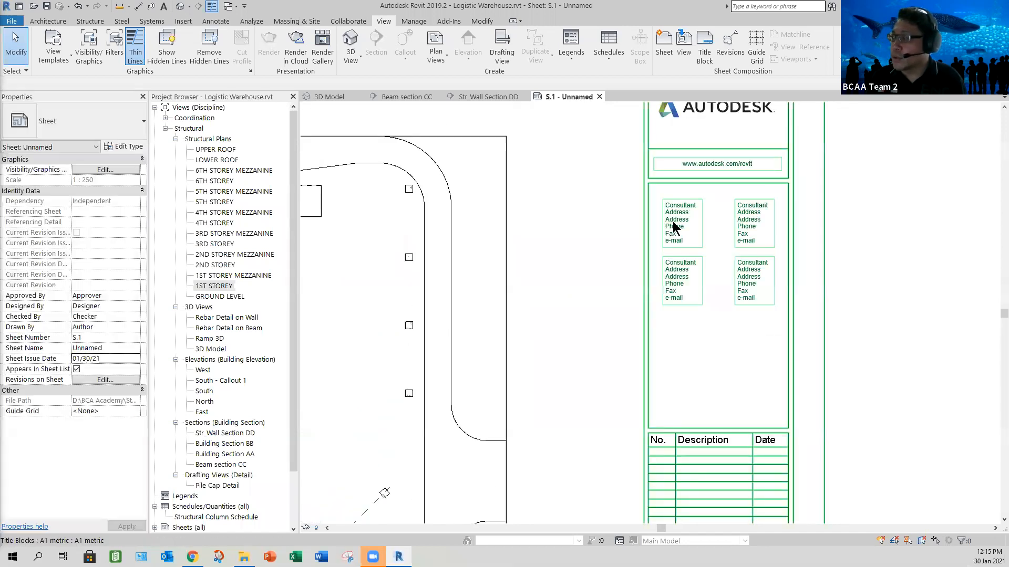
pyautogui.scroll(-2, 733, 253)
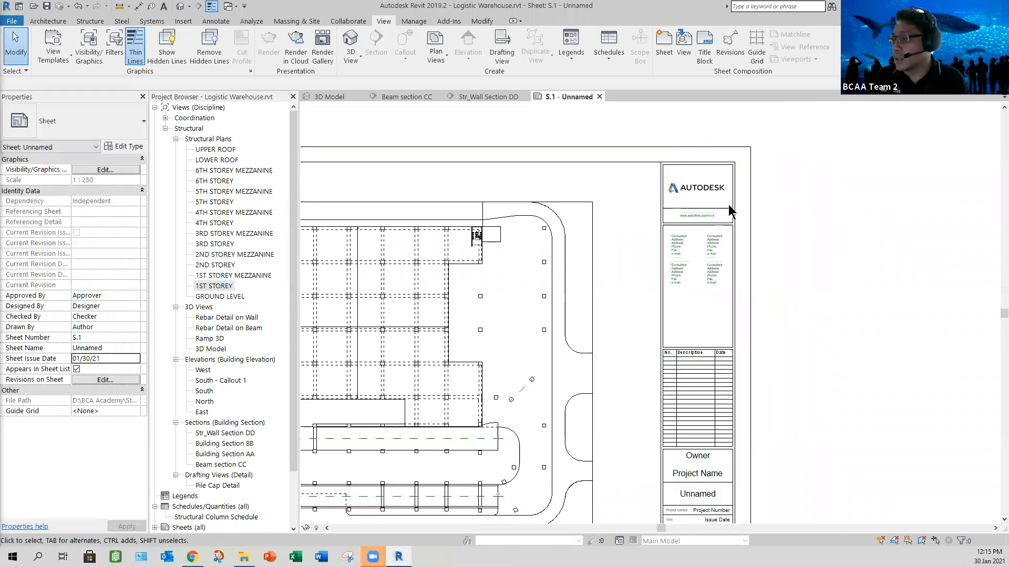
pyautogui.scroll(-3, 780, 273)
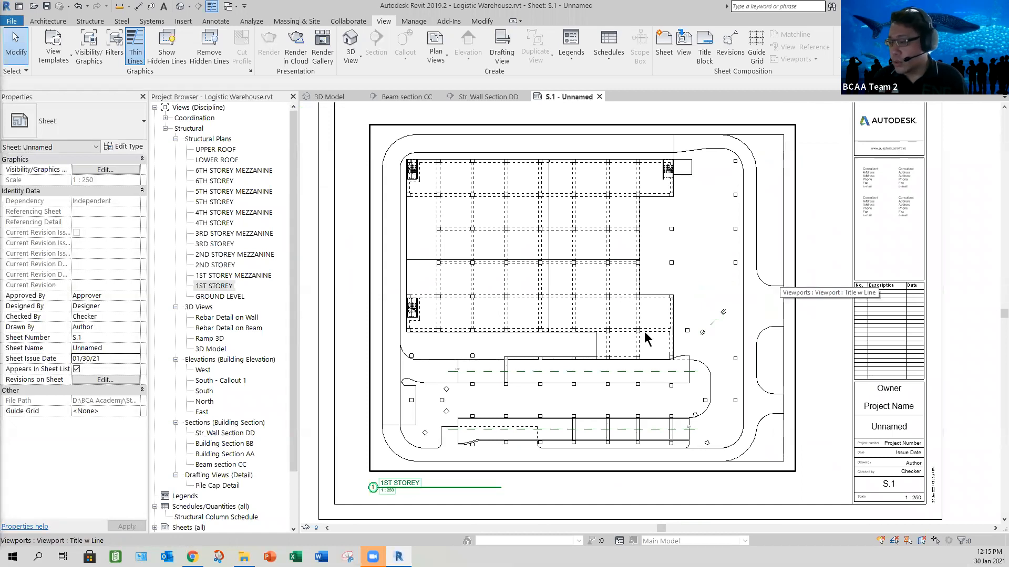
pyautogui.scroll(-2, 624, 368)
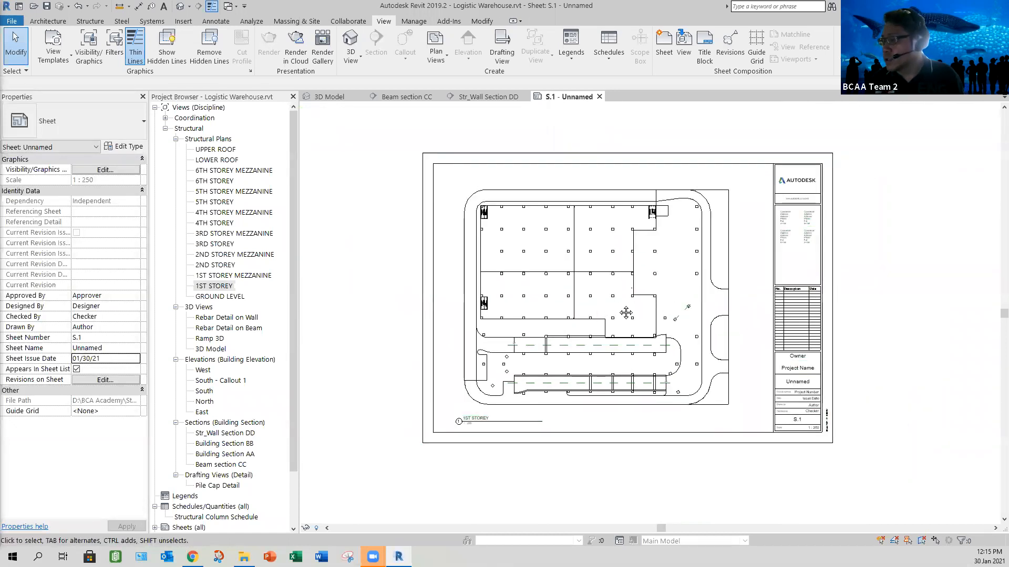
pyautogui.moveTo(874, 292); pyautogui.dragTo(877, 291, button='middle')
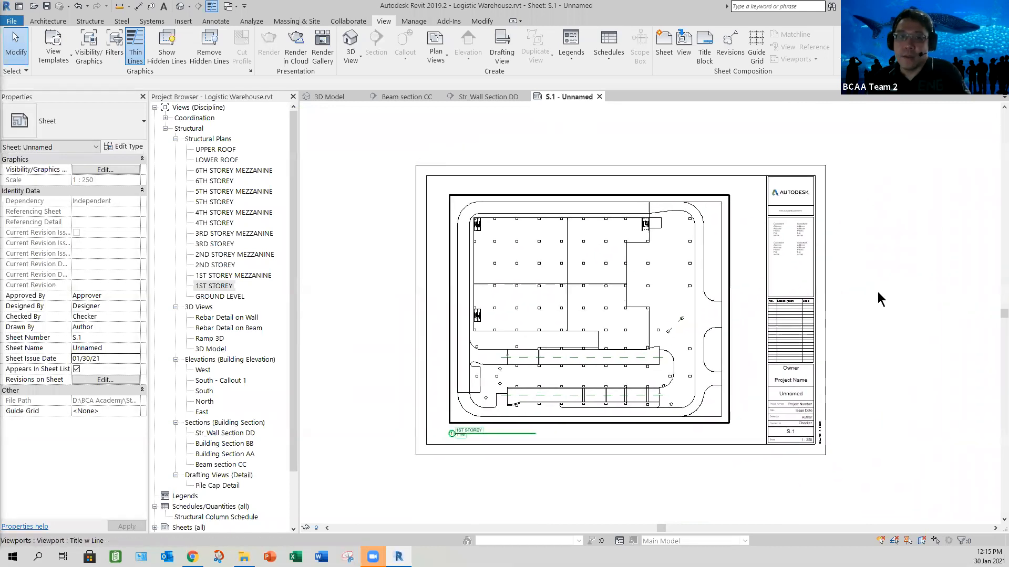